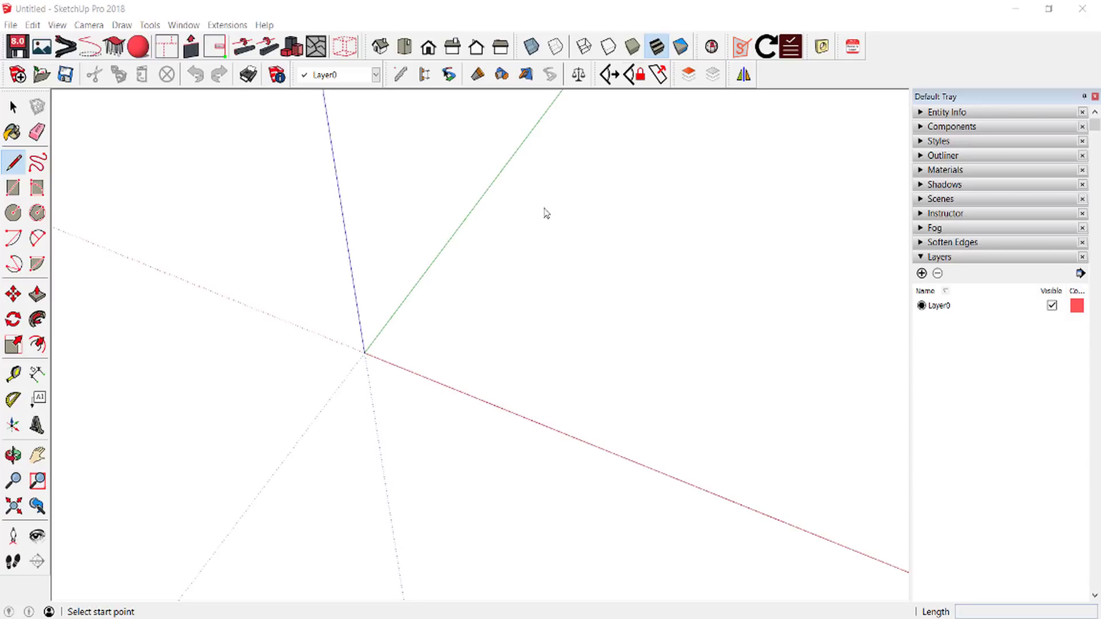
Draw a 12 m line along the green axis starting at the origin
{"action": "middle_click_drag", "start_coordinate": [524, 413], "coordinate": [504, 295]}
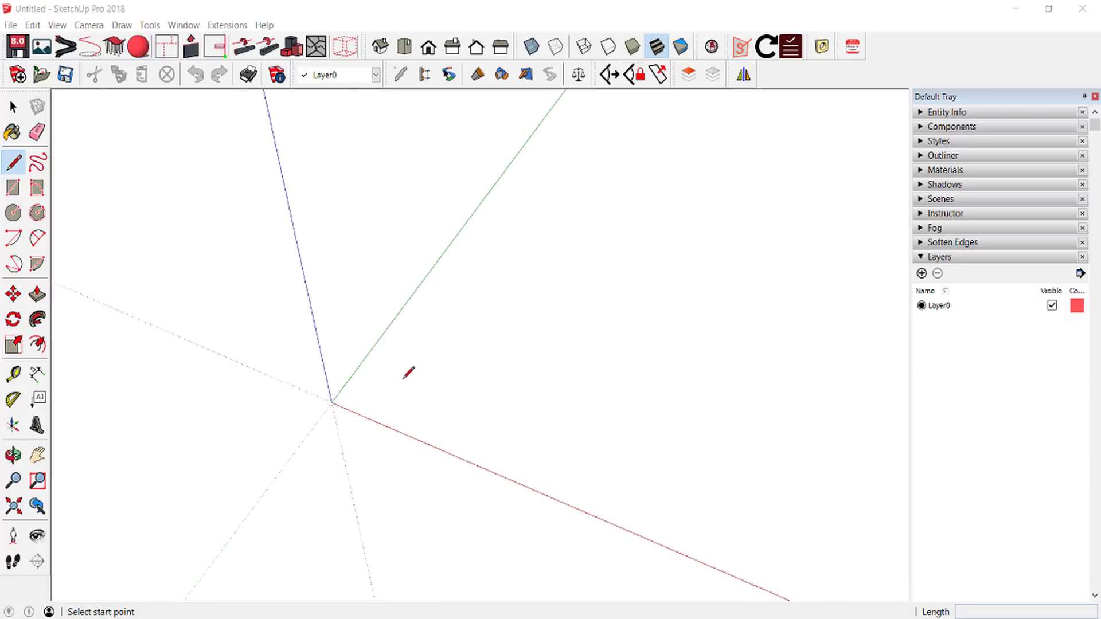
{"action": "left_click", "coordinate": [373, 404]}
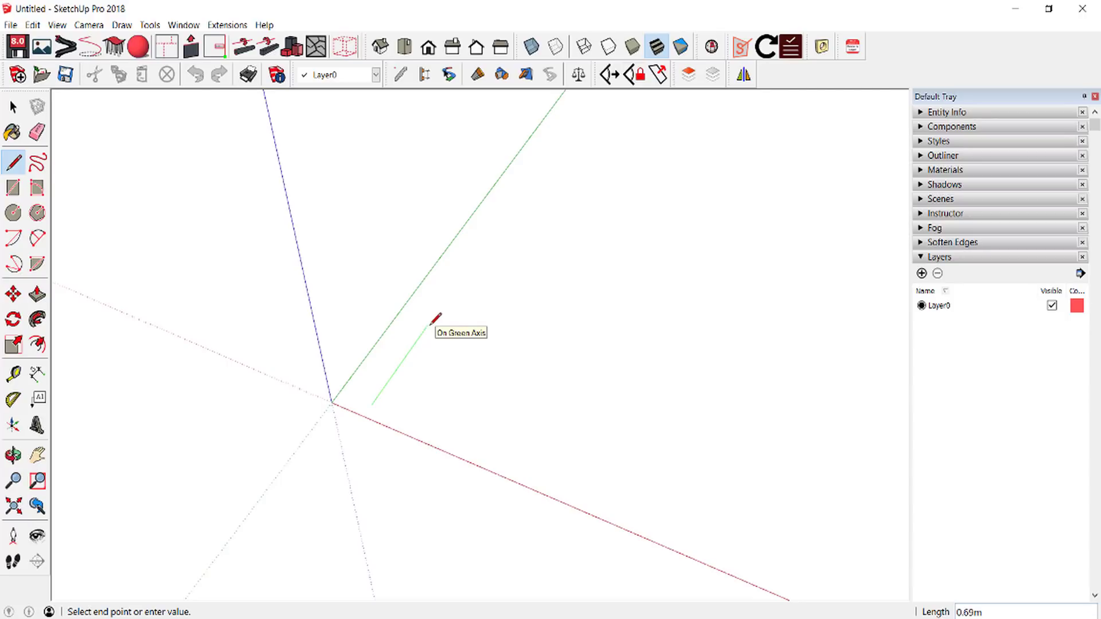
{"action": "type", "text": "12"}
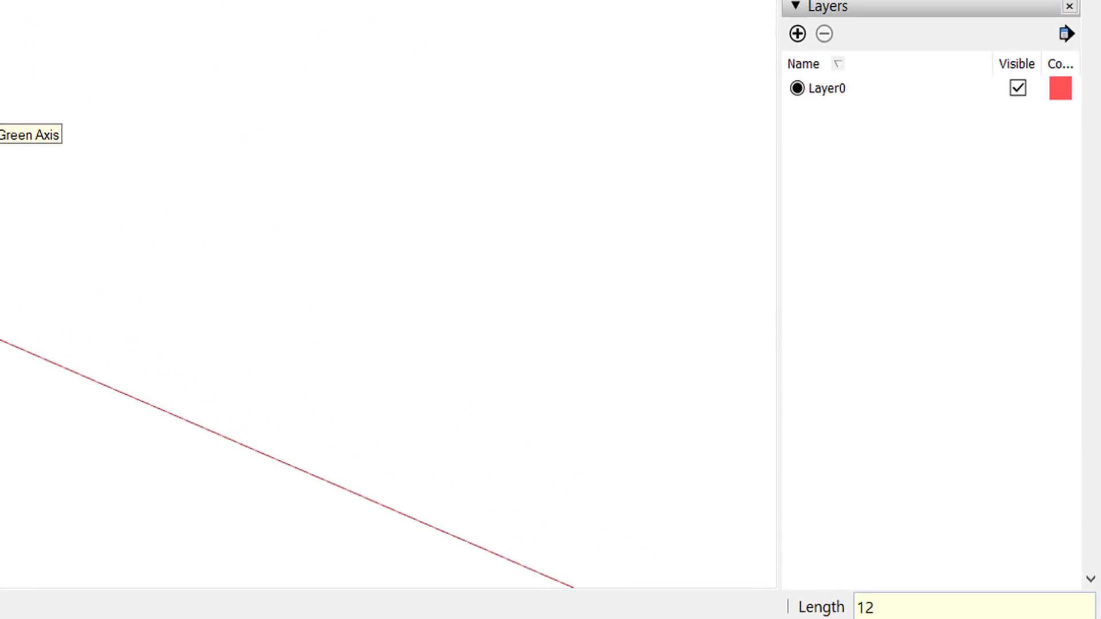
{"action": "key", "text": "Return"}
{"action": "key", "text": "space"}
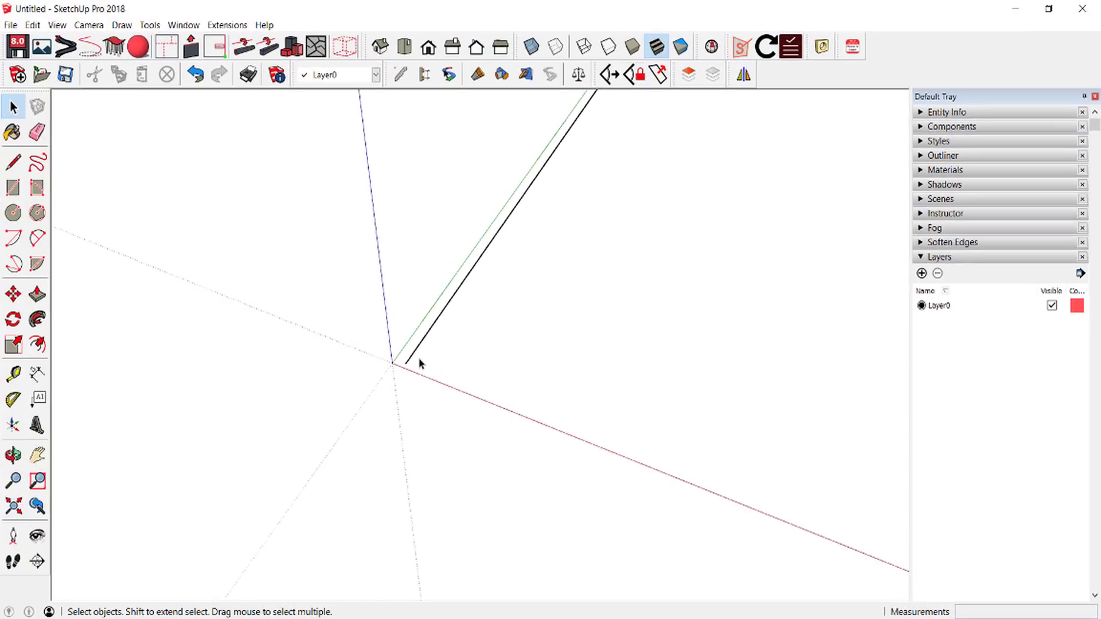
Copy the line 3.5 along the red axis and repeat it x2 for three parallel lines
{"action": "left_click", "coordinate": [449, 312]}
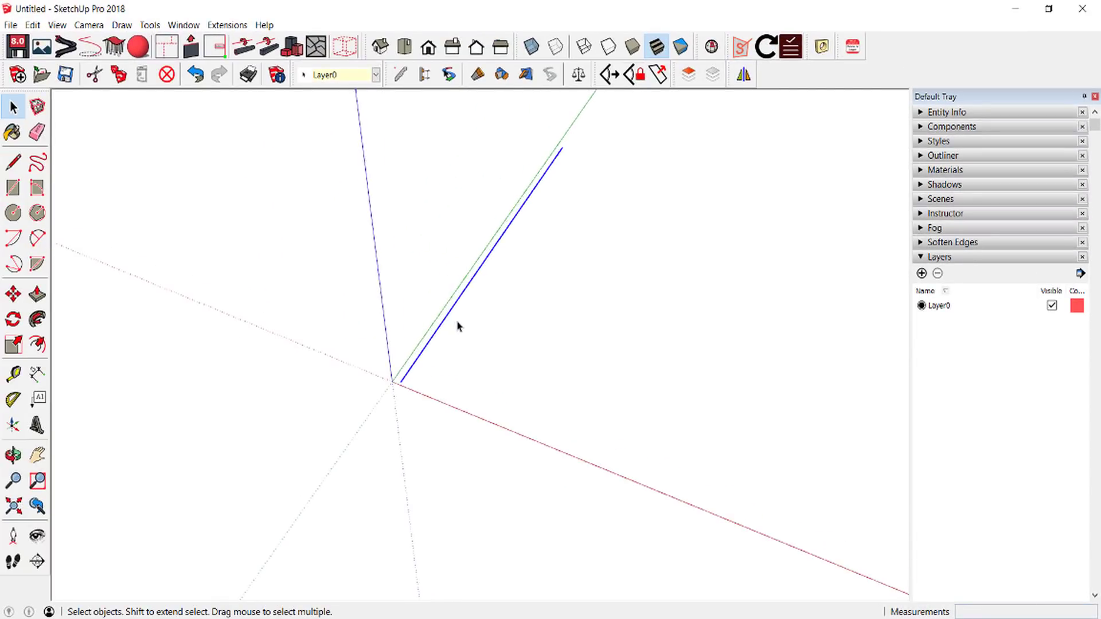
{"action": "scroll", "coordinate": [457, 321], "scroll_direction": "up", "scroll_amount": 1}
{"action": "key", "text": "m"}
{"action": "key", "text": "ctrl"}
{"action": "left_click", "coordinate": [460, 303]}
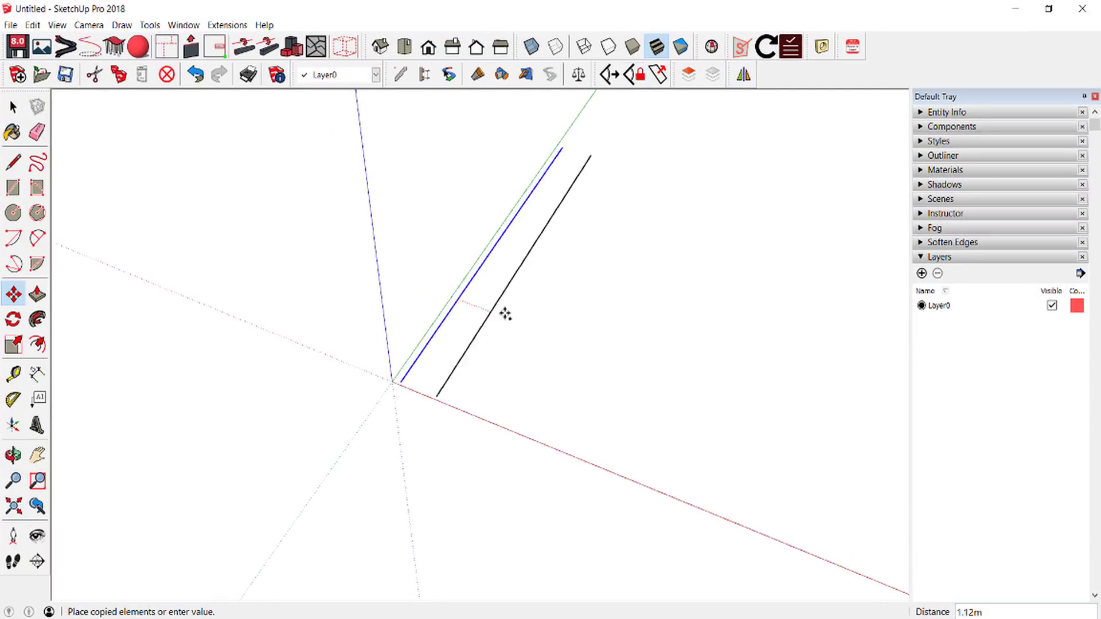
{"action": "left_click", "coordinate": [507, 314]}
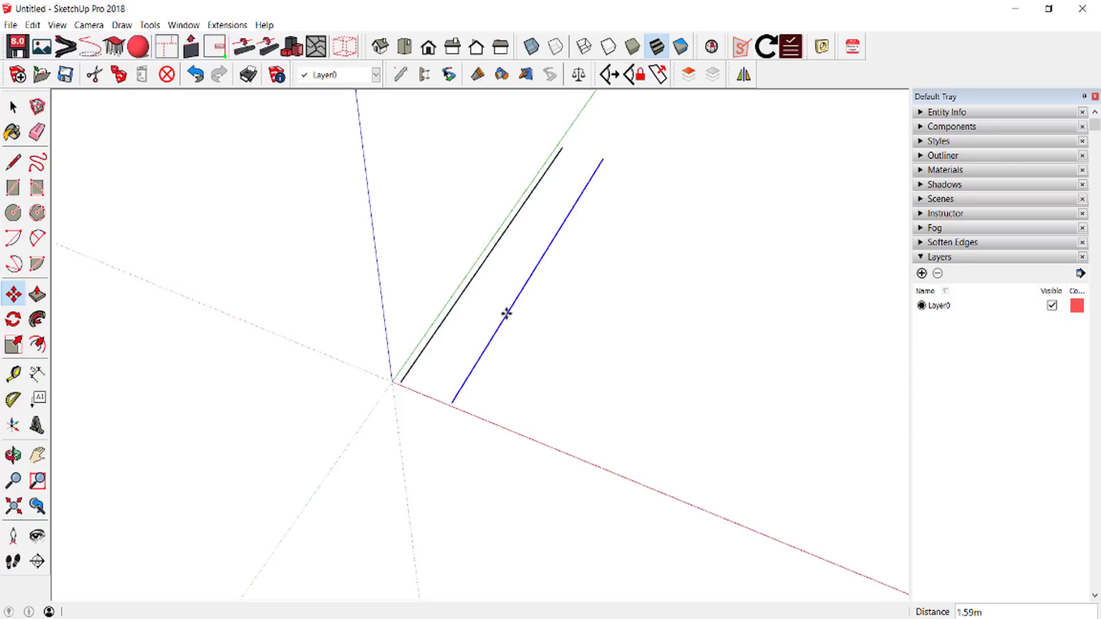
{"action": "type", "text": "3"}
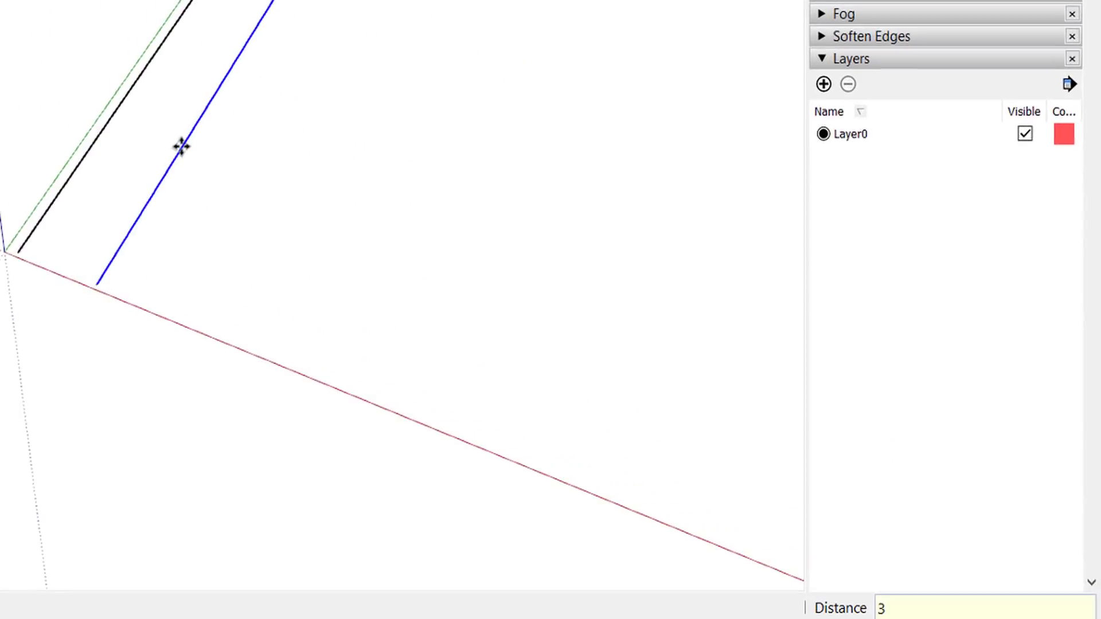
{"action": "type", "text": ".5"}
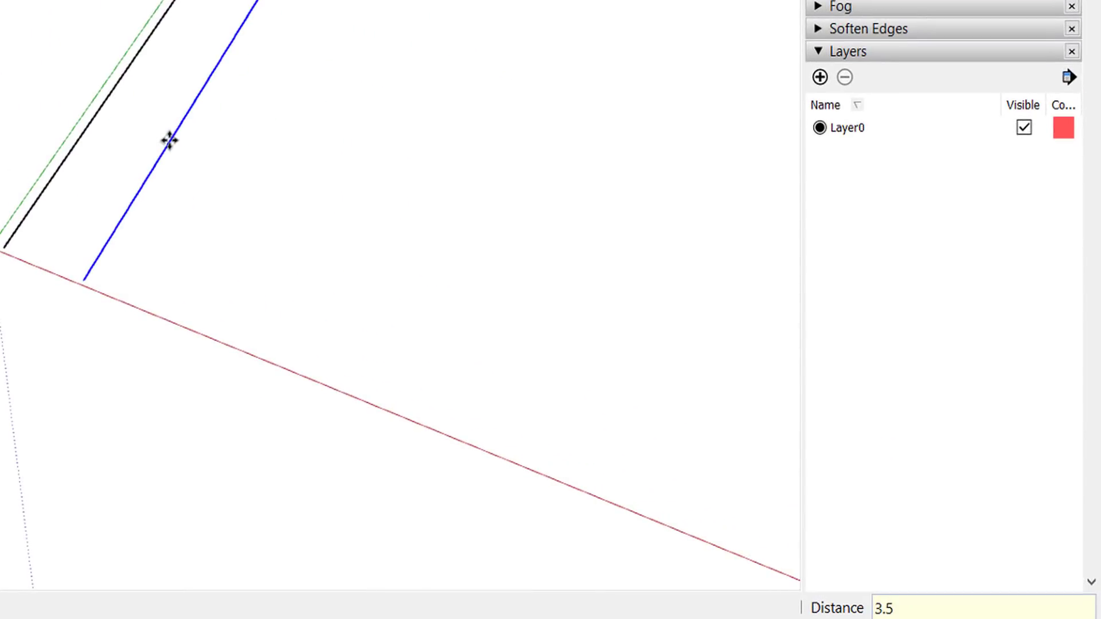
{"action": "key", "text": "Return"}
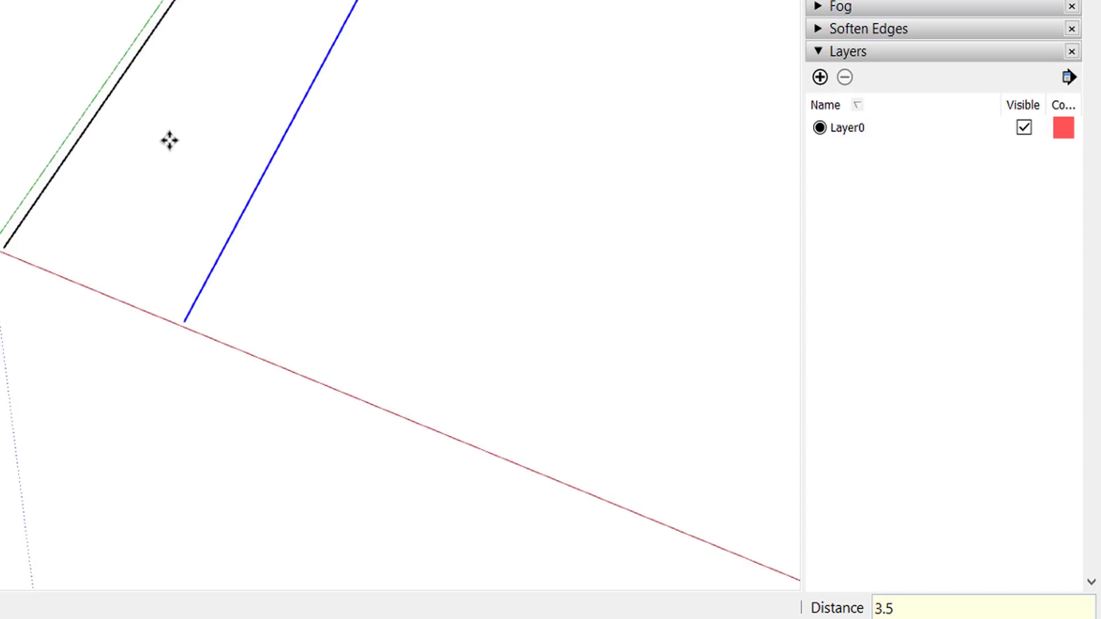
{"action": "type", "text": "x"}
{"action": "type", "text": "2"}
{"action": "key", "text": "Return"}
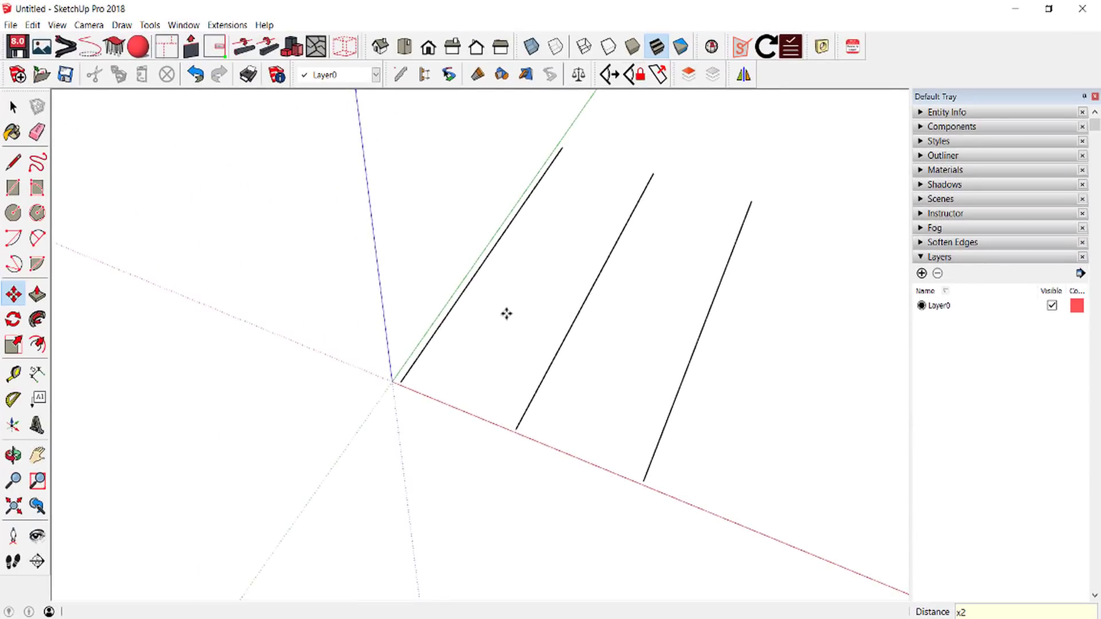
Draw a line crossing all three parallel lines
{"action": "middle_click_drag", "start_coordinate": [507, 313], "coordinate": [374, 374]}
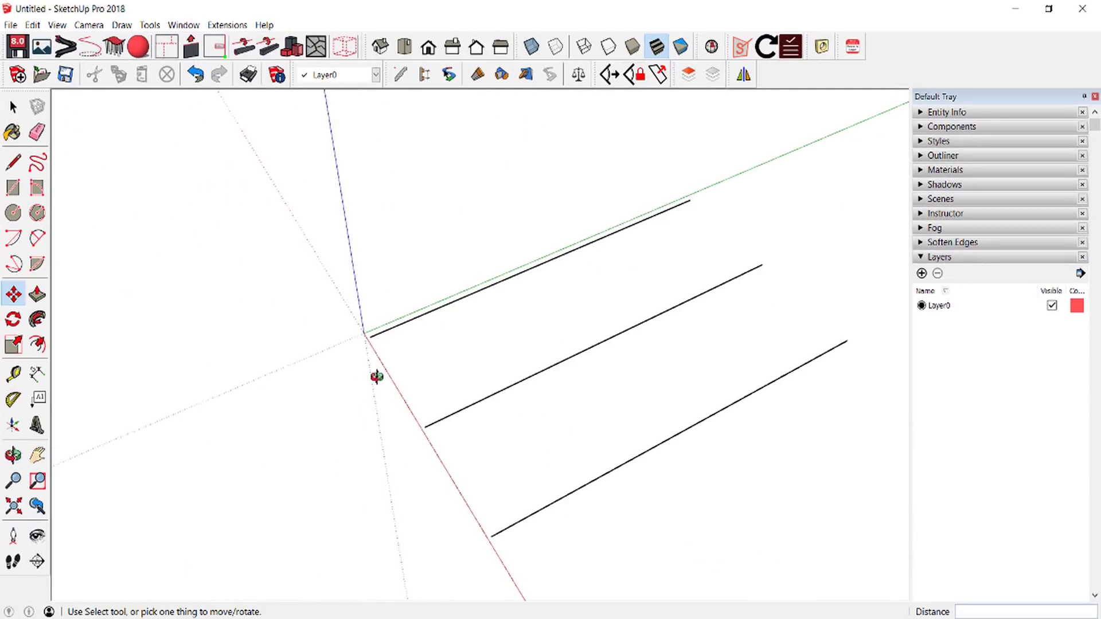
{"action": "key", "text": "l"}
{"action": "left_click", "coordinate": [384, 251]}
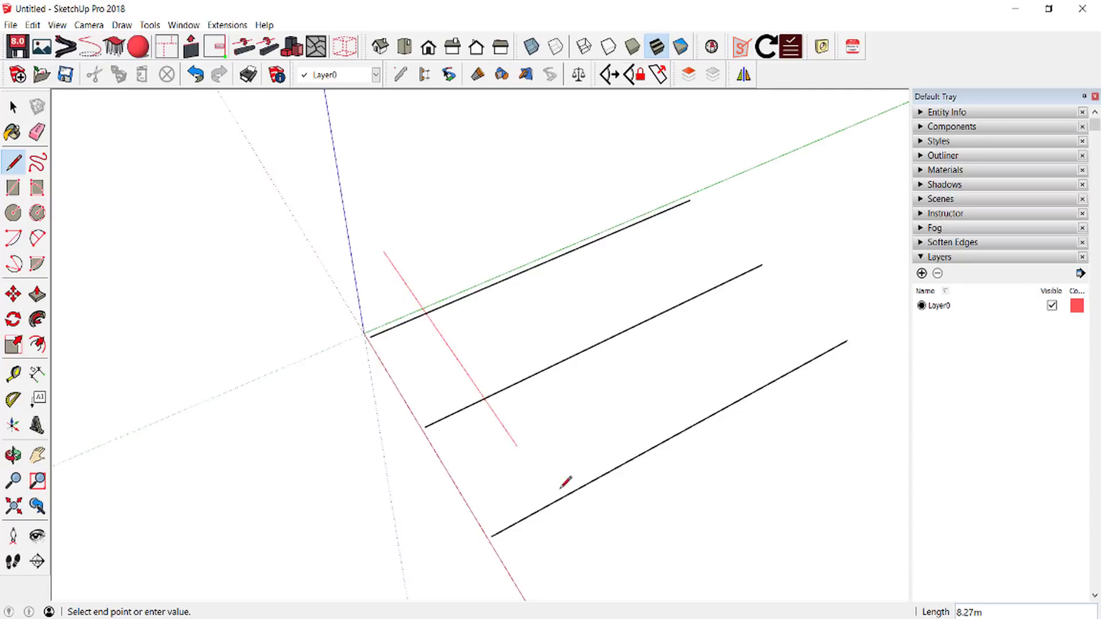
{"action": "left_click", "coordinate": [599, 562]}
{"action": "mouse_move", "coordinate": [599, 562]}
{"action": "middle_mouse_down"}
{"action": "mouse_move", "coordinate": [482, 469]}
{"action": "mouse_move", "coordinate": [427, 321]}
{"action": "middle_mouse_up"}
Copy the crossing line 3.5 along green and repeat it x2 for three crossing lines
{"action": "key", "text": "space"}
{"action": "left_click_drag", "start_coordinate": [441, 296], "coordinate": [500, 564]}
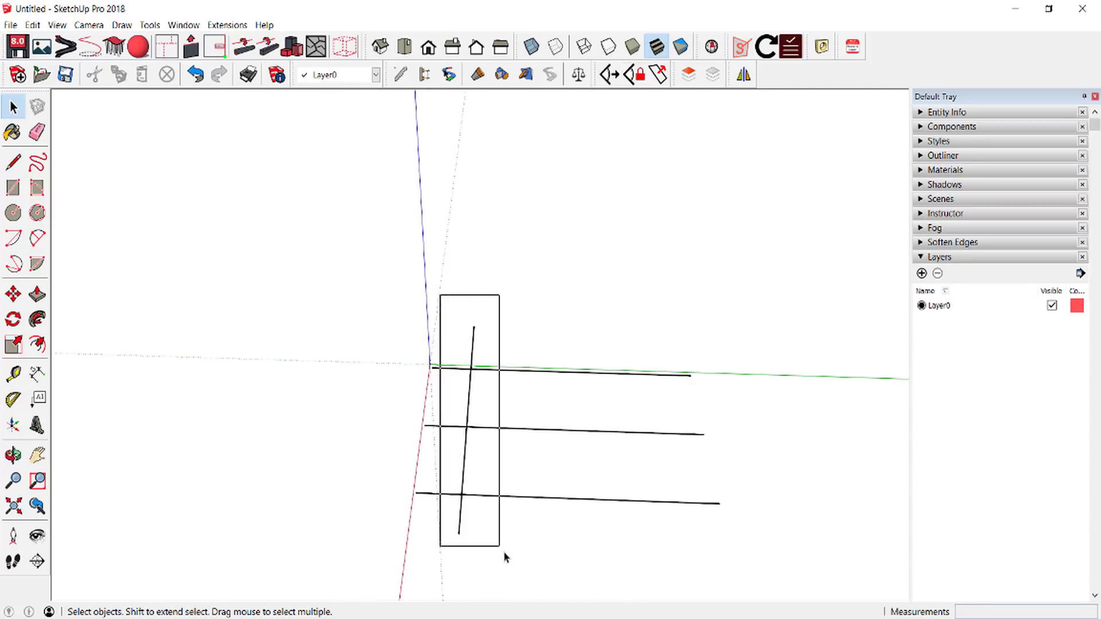
{"action": "scroll", "coordinate": [500, 563], "scroll_direction": "up", "scroll_amount": 2}
{"action": "key", "text": "m"}
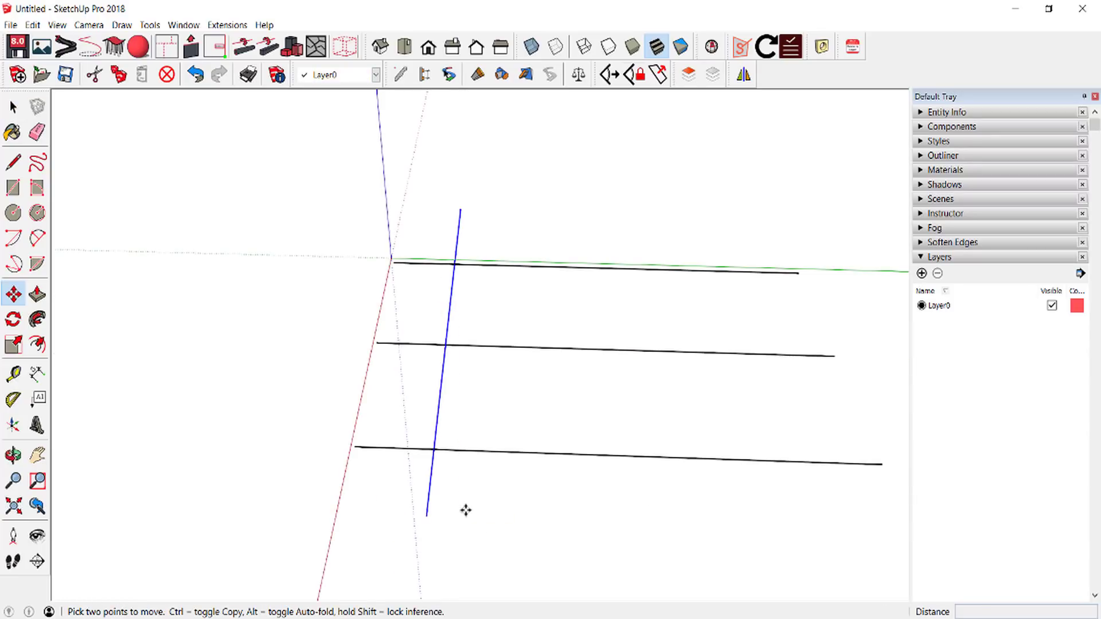
{"action": "key", "text": "ctrl"}
{"action": "left_click", "coordinate": [464, 512]}
{"action": "type", "text": "3"}
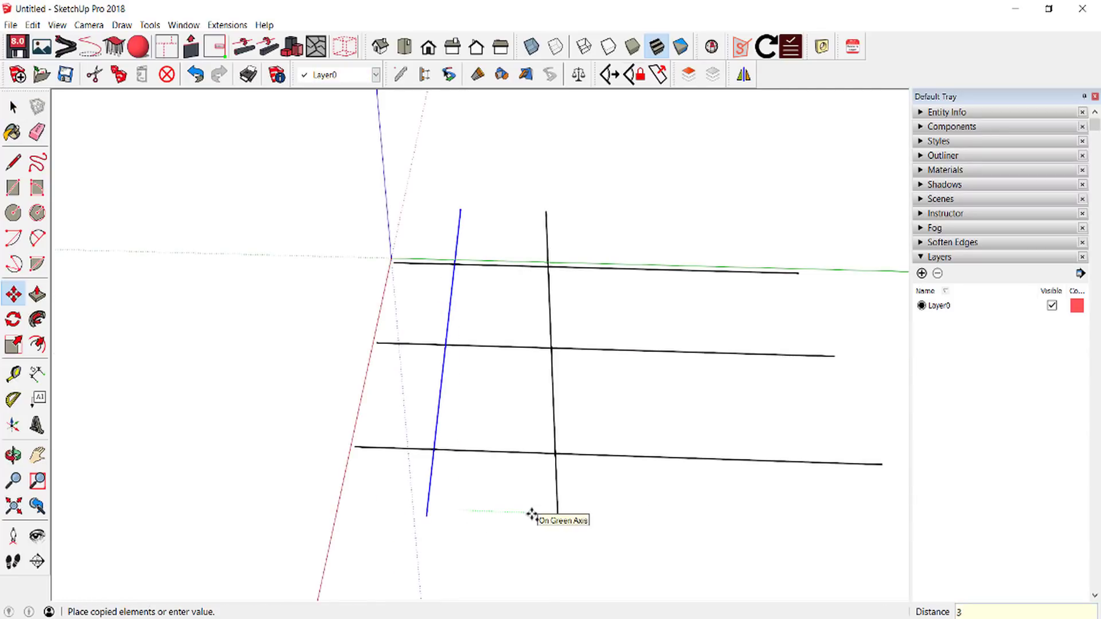
{"action": "type", "text": ".5"}
{"action": "key", "text": "Return"}
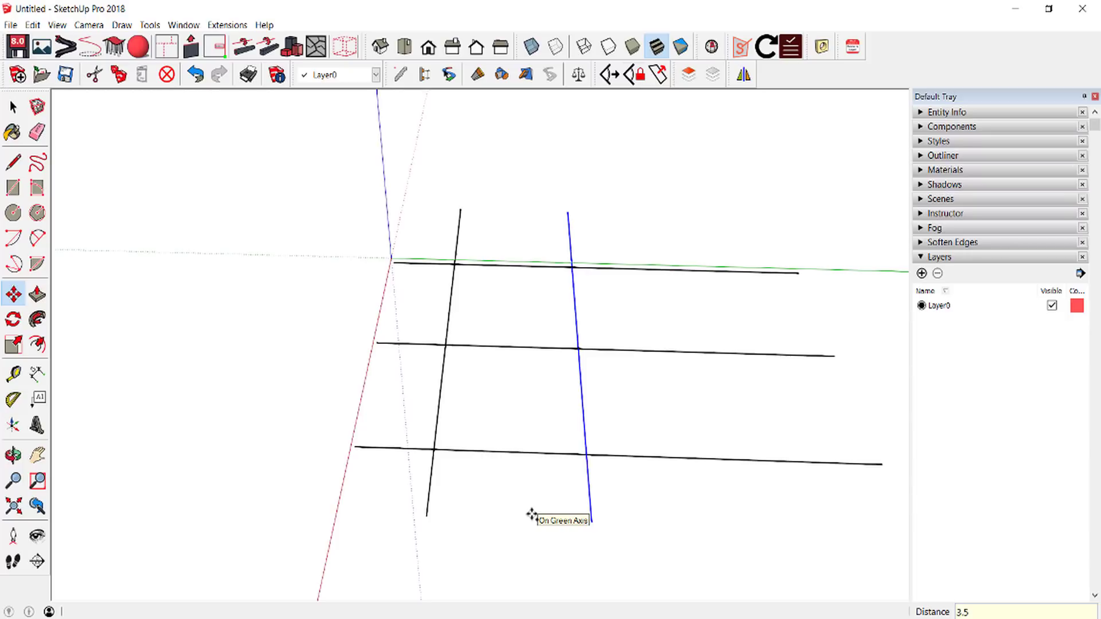
{"action": "type", "text": "x2"}
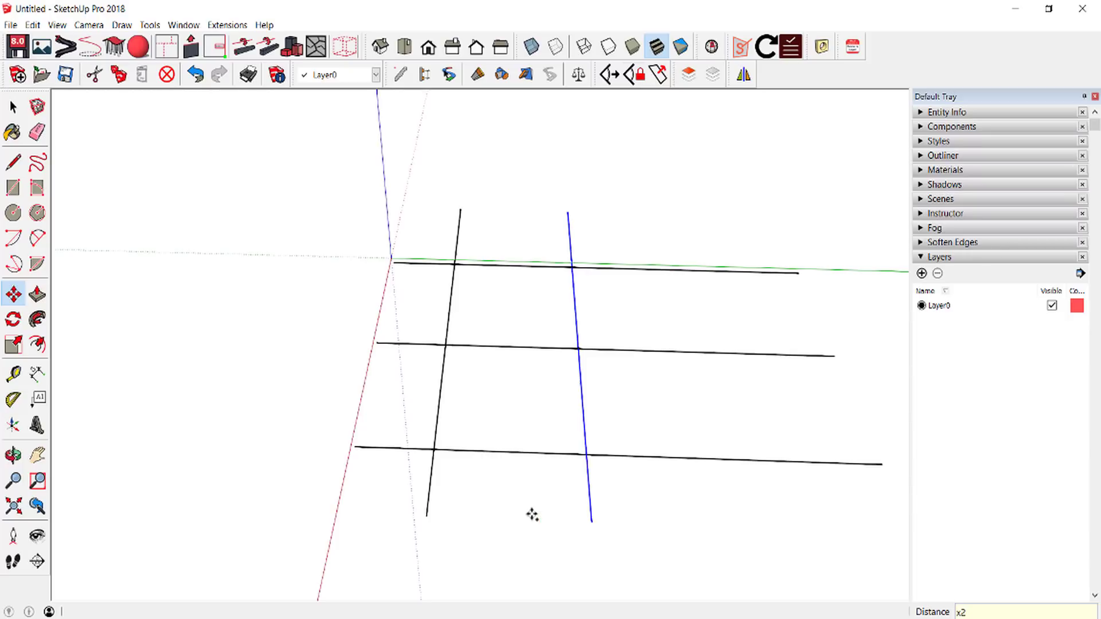
{"action": "key", "text": "Return"}
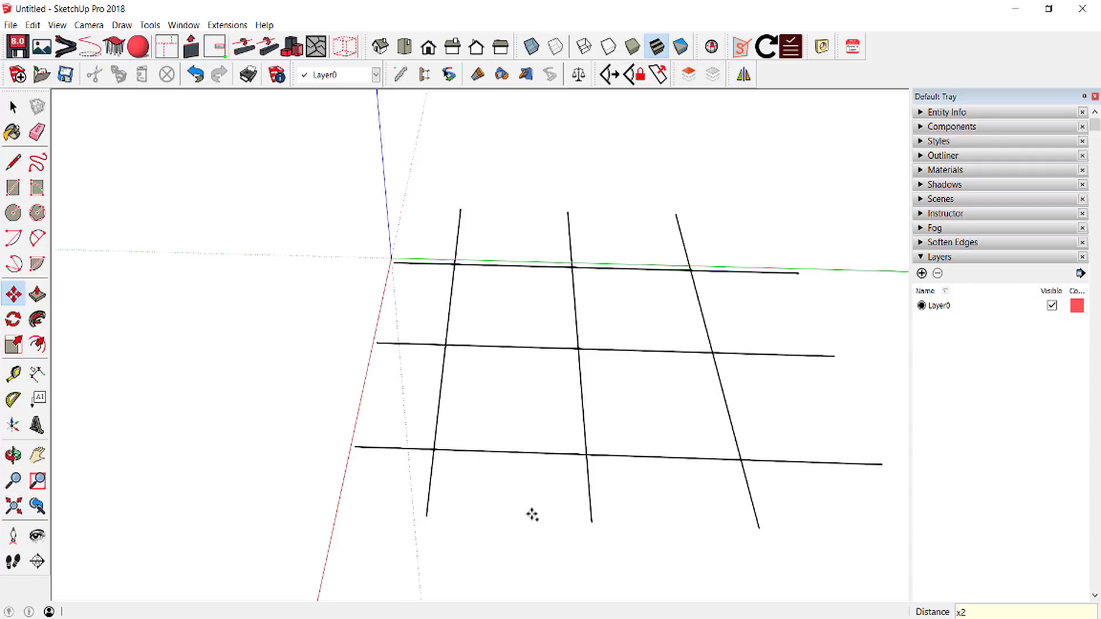
{"action": "key", "text": "space"}
{"action": "scroll", "coordinate": [371, 337], "scroll_direction": "down", "scroll_amount": 2}
Copy the outermost crossing line 1.5 beyond itself to complete a four-by-three grid
{"action": "scroll", "coordinate": [371, 337], "scroll_direction": "down", "scroll_amount": 1}
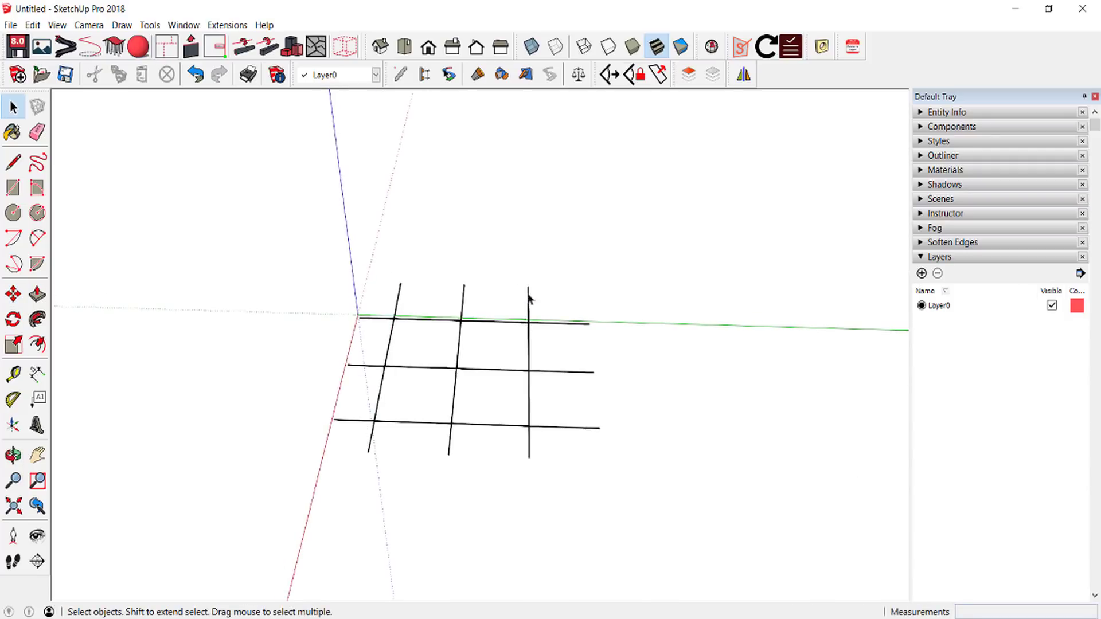
{"action": "left_click_drag", "start_coordinate": [487, 263], "coordinate": [565, 492]}
{"action": "scroll", "coordinate": [536, 344], "scroll_direction": "up", "scroll_amount": 2}
{"action": "scroll", "coordinate": [536, 344], "scroll_direction": "up", "scroll_amount": 2}
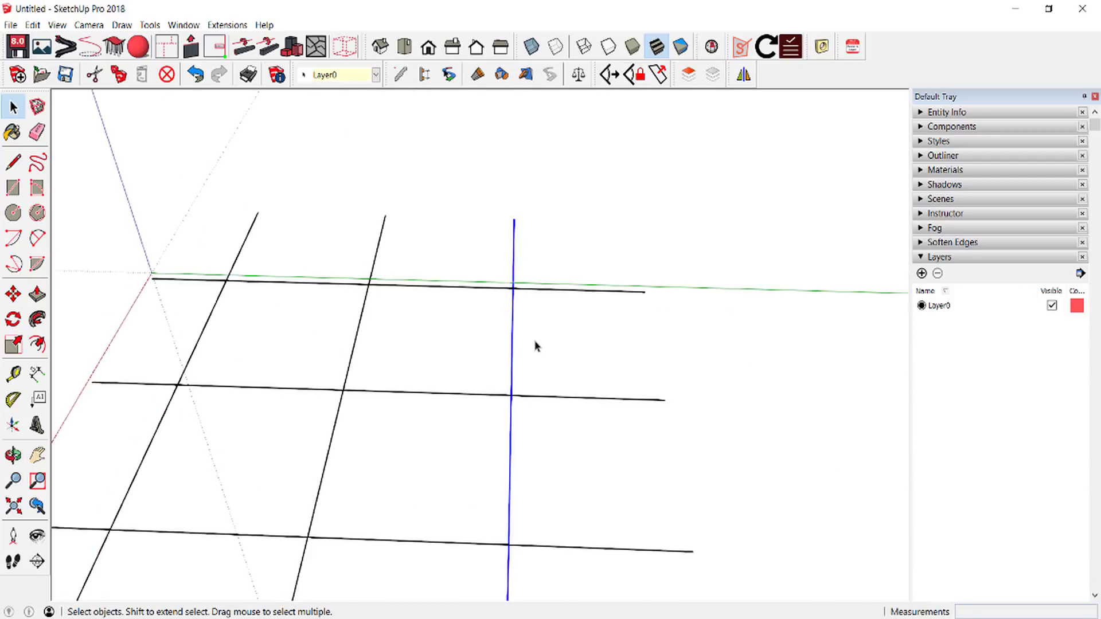
{"action": "key", "text": "m"}
{"action": "key", "text": "ctrl"}
{"action": "left_click", "coordinate": [513, 352]}
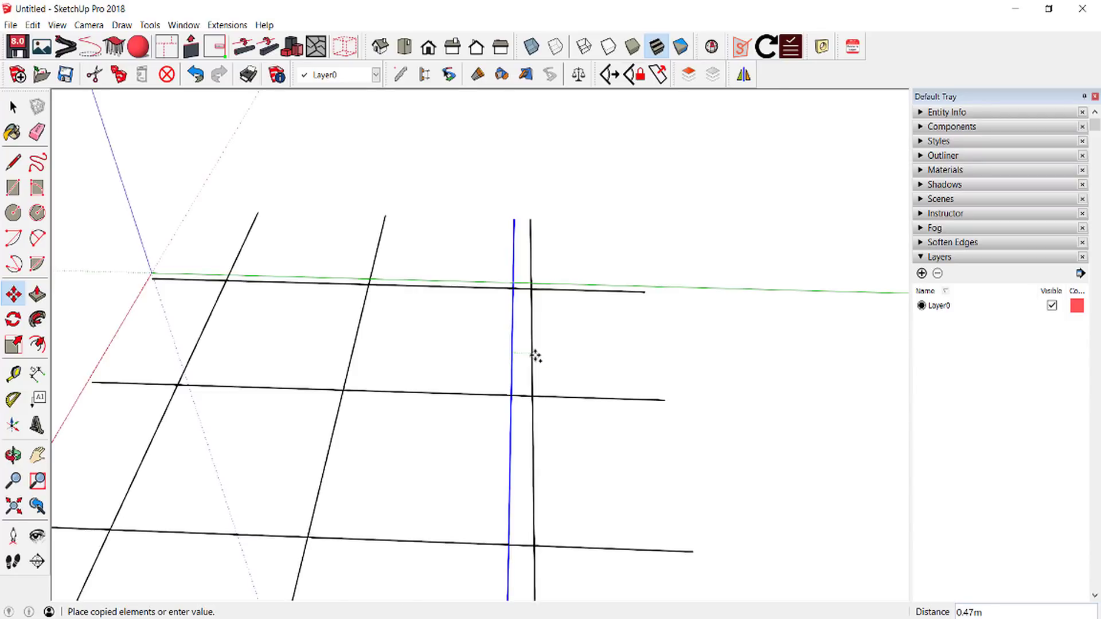
{"action": "type", "text": "1.5"}
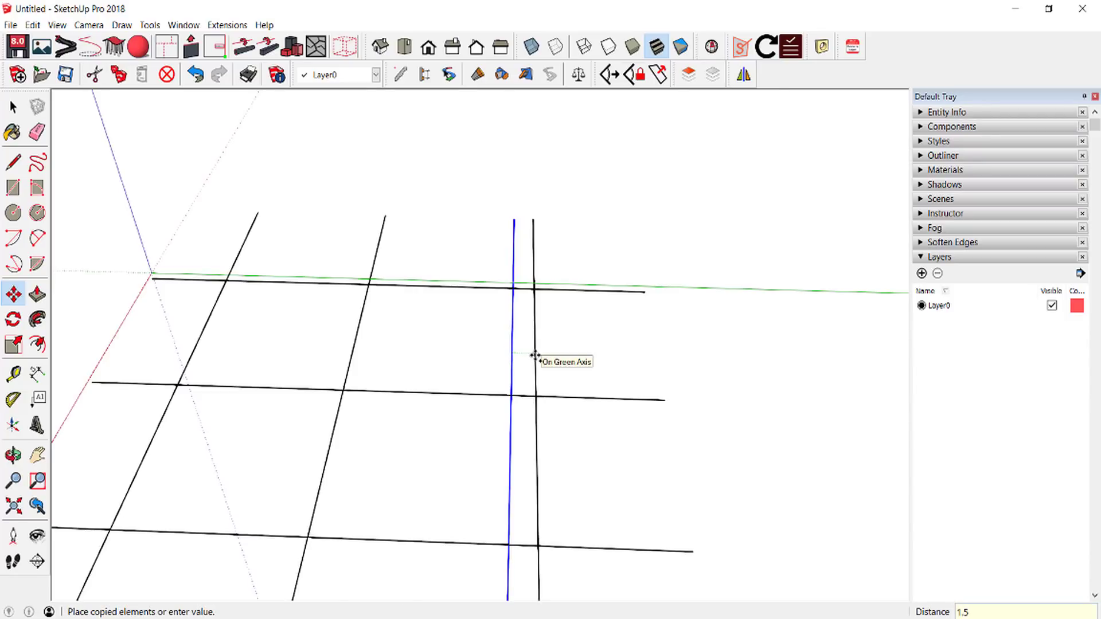
{"action": "key", "text": "Return"}
{"action": "key", "text": "space"}
{"action": "scroll", "coordinate": [580, 216], "scroll_direction": "down", "scroll_amount": 2}
{"action": "mouse_move", "coordinate": [580, 216]}
{"action": "middle_mouse_down"}
{"action": "mouse_move", "coordinate": [302, 282]}
{"action": "mouse_move", "coordinate": [506, 234]}
{"action": "mouse_move", "coordinate": [551, 271]}
{"action": "mouse_move", "coordinate": [282, 376]}
{"action": "mouse_move", "coordinate": [401, 363]}
{"action": "mouse_move", "coordinate": [386, 450]}
{"action": "mouse_move", "coordinate": [474, 445]}
{"action": "mouse_move", "coordinate": [441, 420]}
{"action": "middle_mouse_up"}
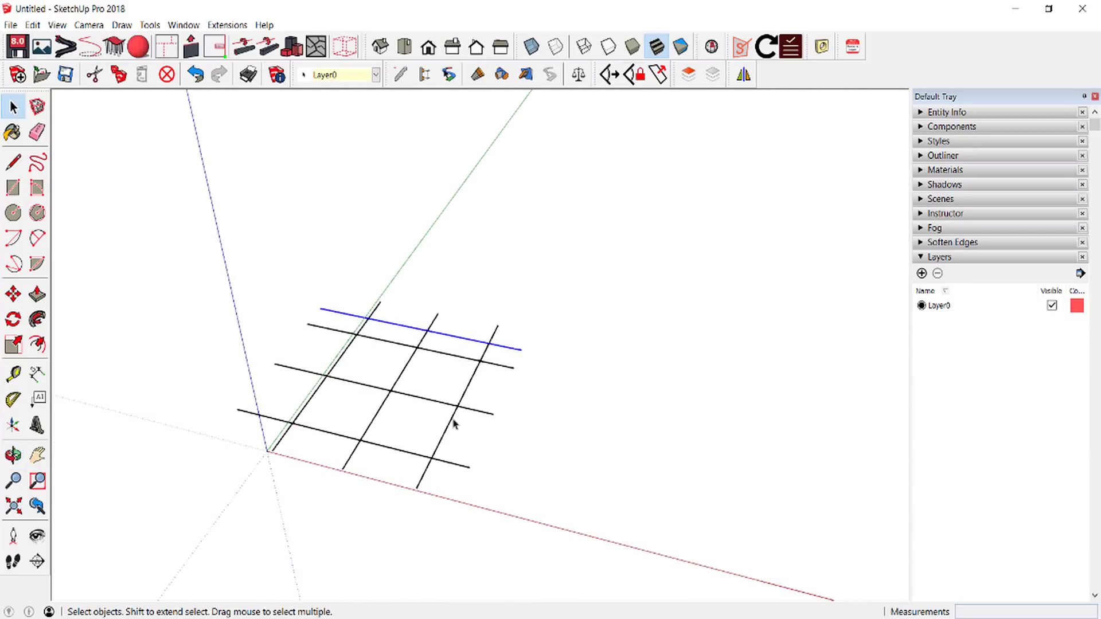
Convert all connected grid lines into dashed construction lines
{"action": "triple_click", "coordinate": [452, 423]}
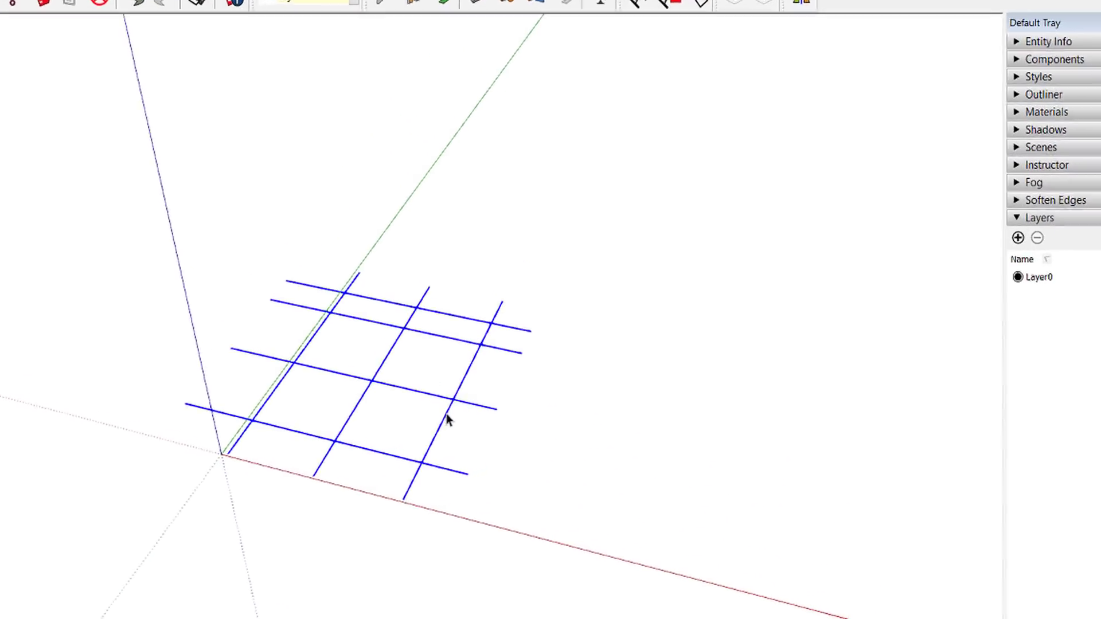
{"action": "right_click", "coordinate": [451, 423]}
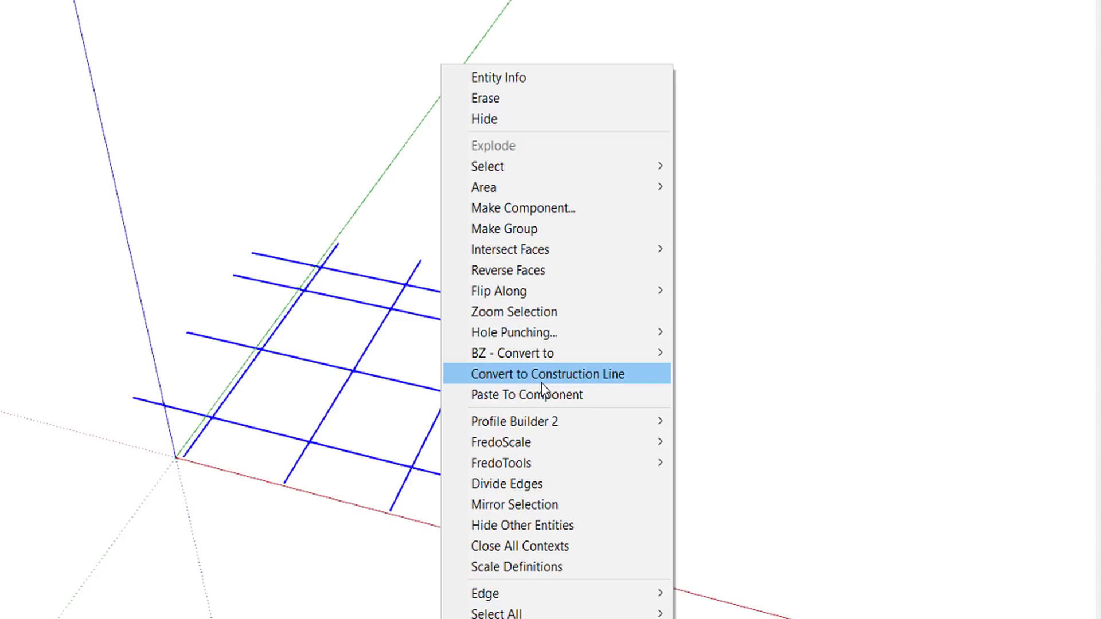
{"action": "left_click", "coordinate": [541, 383]}
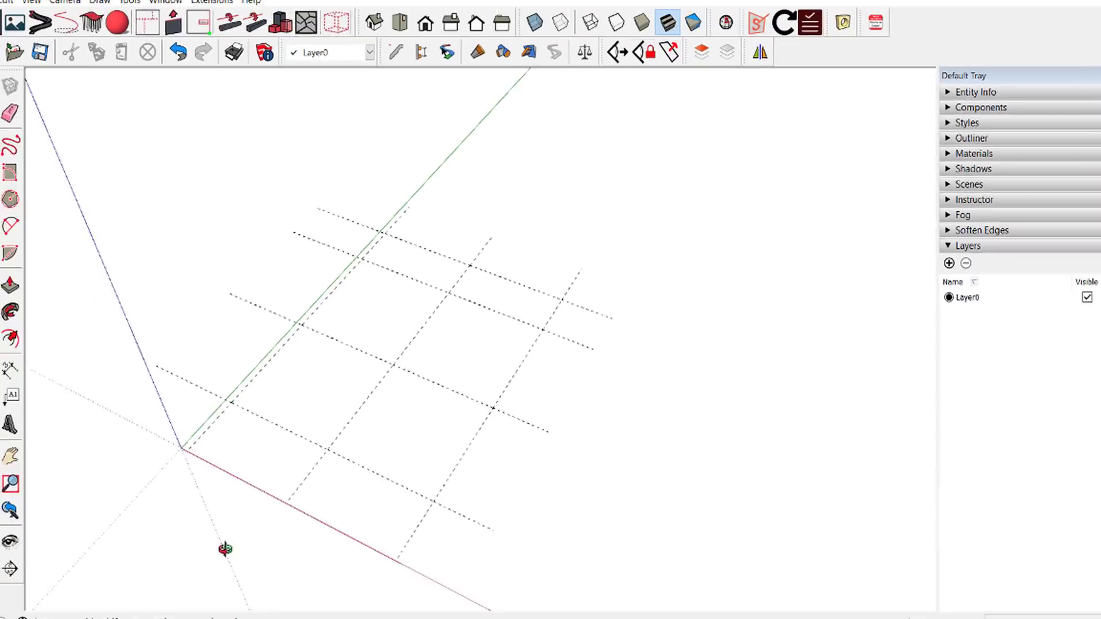
{"action": "middle_click_drag", "start_coordinate": [226, 551], "coordinate": [269, 414]}
{"action": "left_click_drag", "start_coordinate": [269, 414], "coordinate": [281, 411]}
Box-select all the construction lines and make them one group
{"action": "key", "text": "space"}
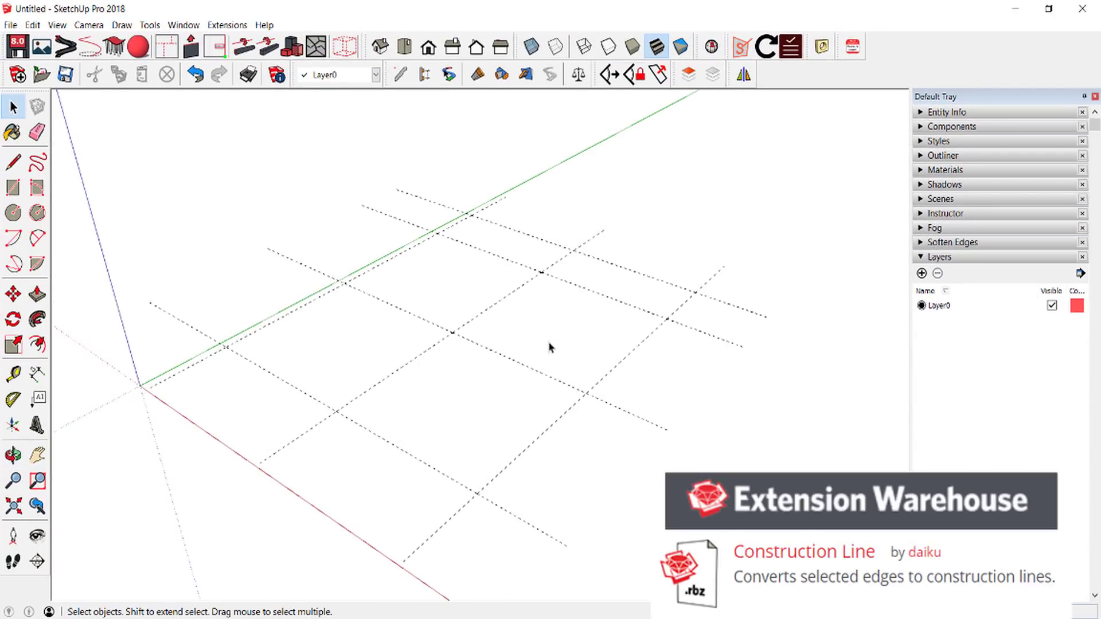
{"action": "scroll", "coordinate": [549, 347], "scroll_direction": "down", "scroll_amount": 2}
{"action": "left_click_drag", "start_coordinate": [211, 159], "coordinate": [768, 548]}
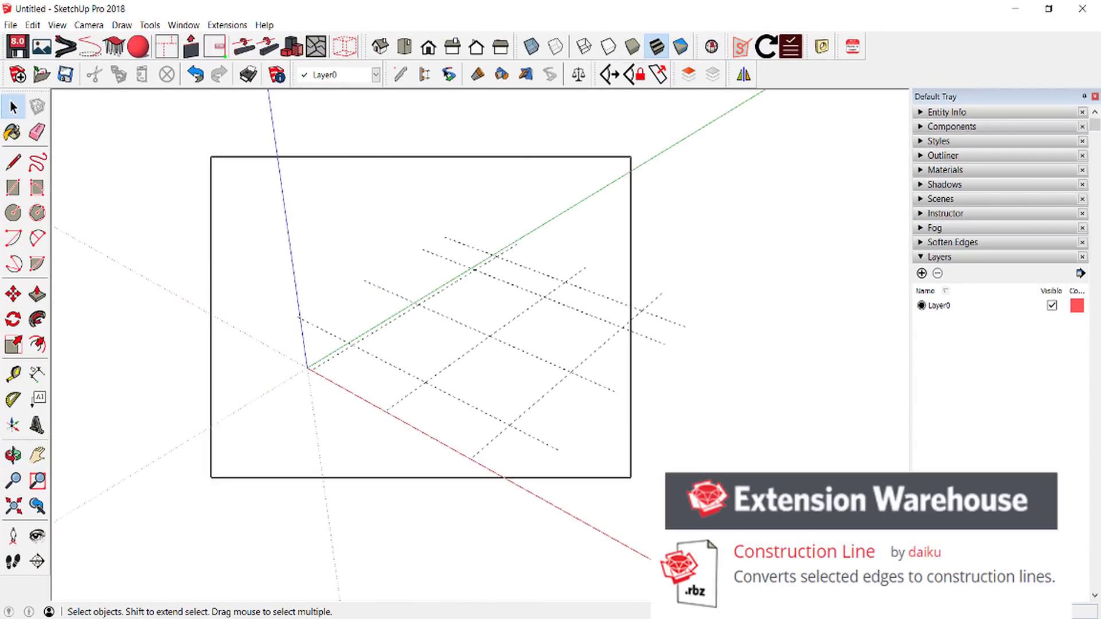
{"action": "scroll", "coordinate": [528, 413], "scroll_direction": "up", "scroll_amount": 3}
{"action": "right_click", "coordinate": [535, 405]}
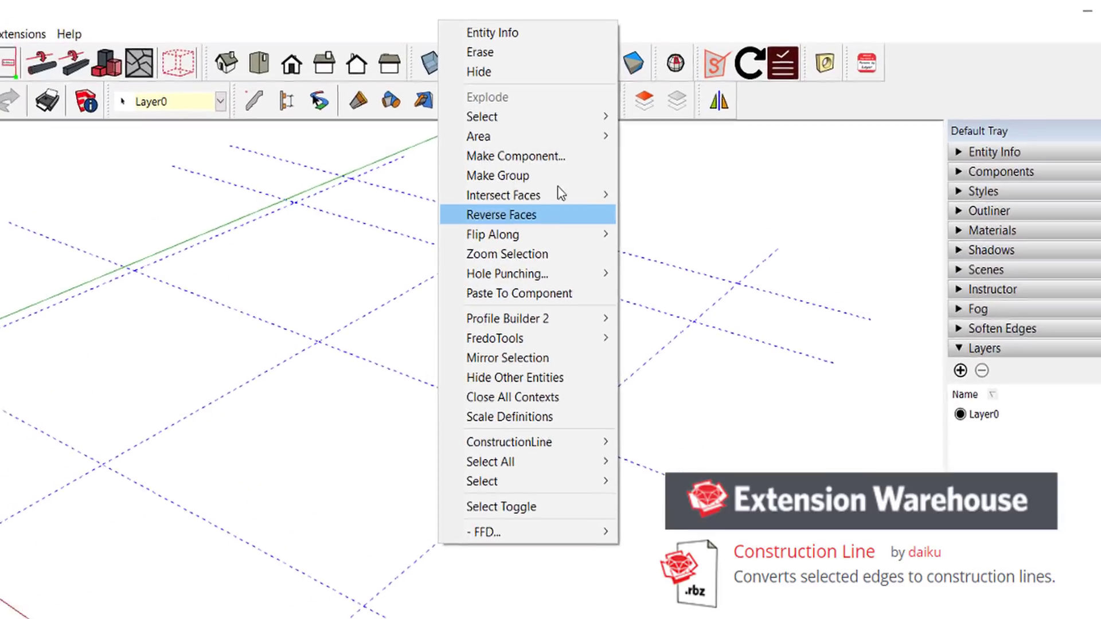
{"action": "left_click", "coordinate": [552, 190]}
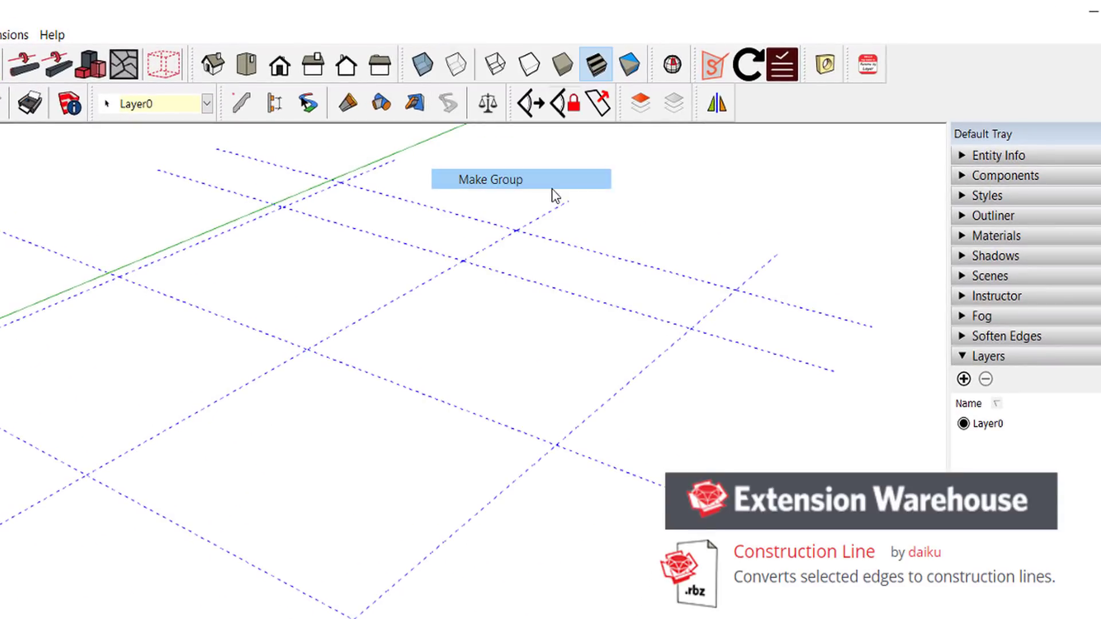
Orbit around the grouped grid from flatter angles and deselect it
{"action": "mouse_move", "coordinate": [610, 386]}
{"action": "middle_mouse_down"}
{"action": "mouse_move", "coordinate": [466, 442]}
{"action": "mouse_move", "coordinate": [543, 522]}
{"action": "middle_mouse_up"}
{"action": "mouse_move", "coordinate": [765, 364]}
{"action": "middle_mouse_down"}
{"action": "mouse_move", "coordinate": [551, 372]}
{"action": "mouse_move", "coordinate": [591, 344]}
{"action": "middle_mouse_up"}
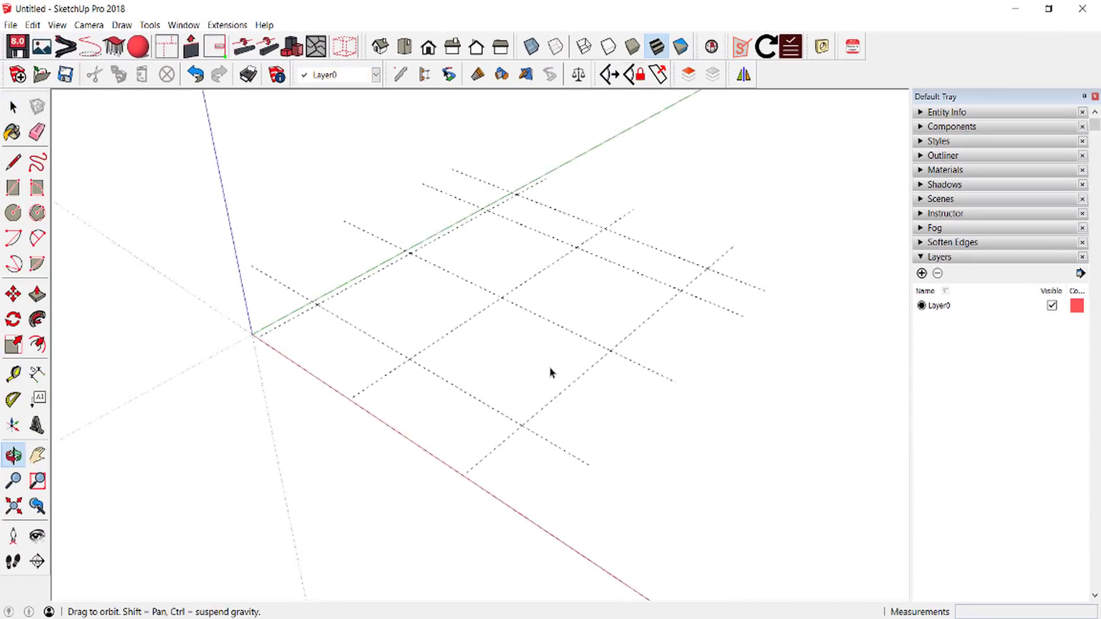
{"action": "scroll", "coordinate": [491, 381], "scroll_direction": "down", "scroll_amount": 3}
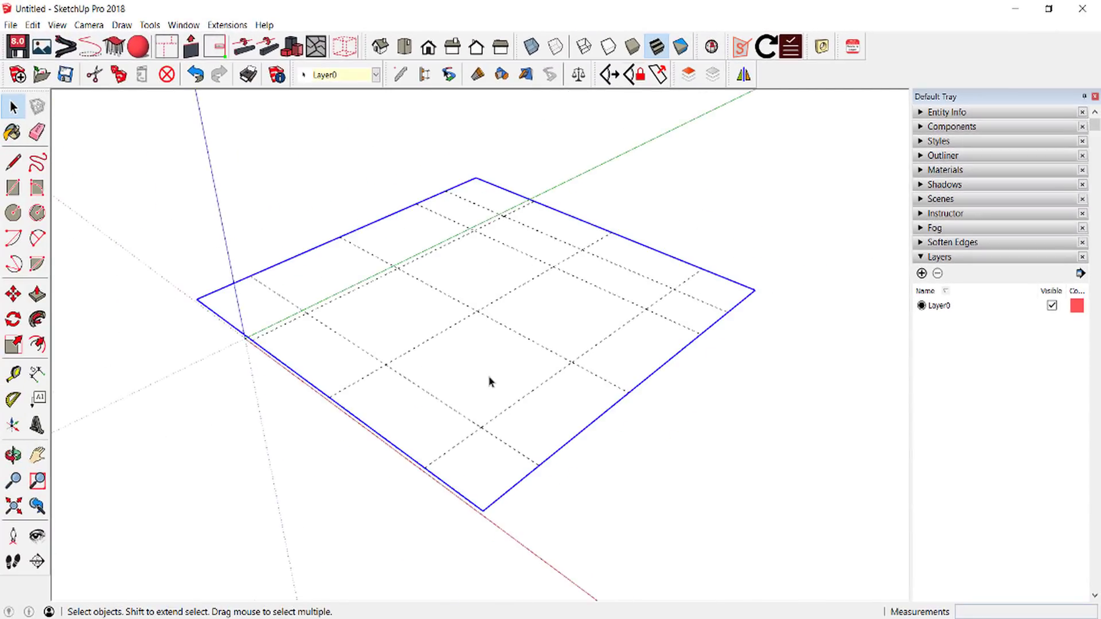
{"action": "middle_click_drag", "start_coordinate": [492, 381], "coordinate": [507, 369]}
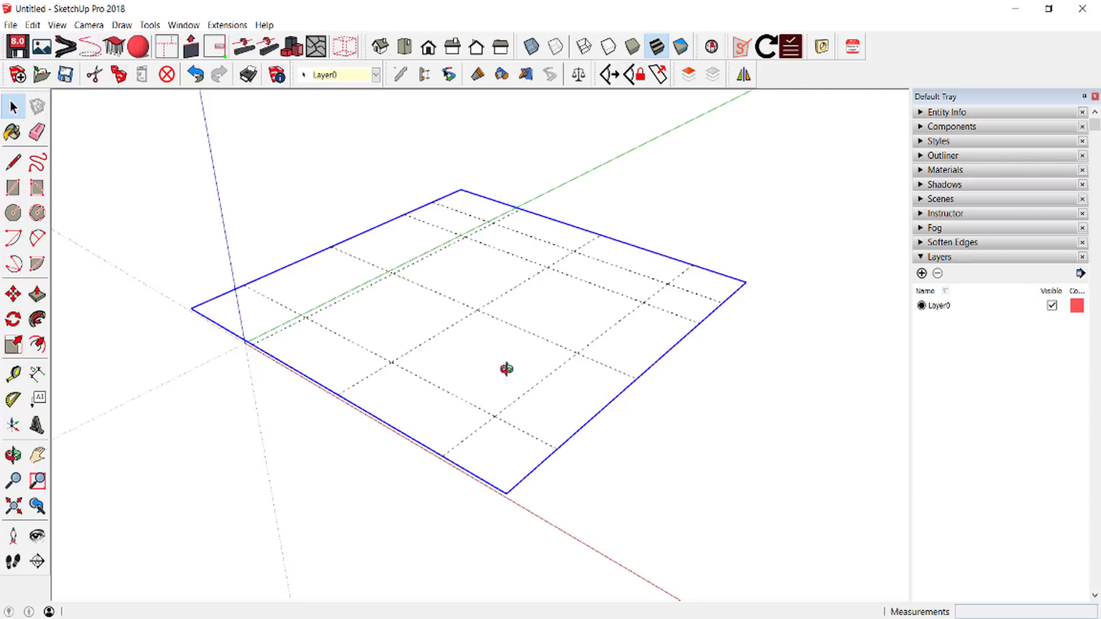
{"action": "key", "text": "space"}
{"action": "key", "text": "Delete"}
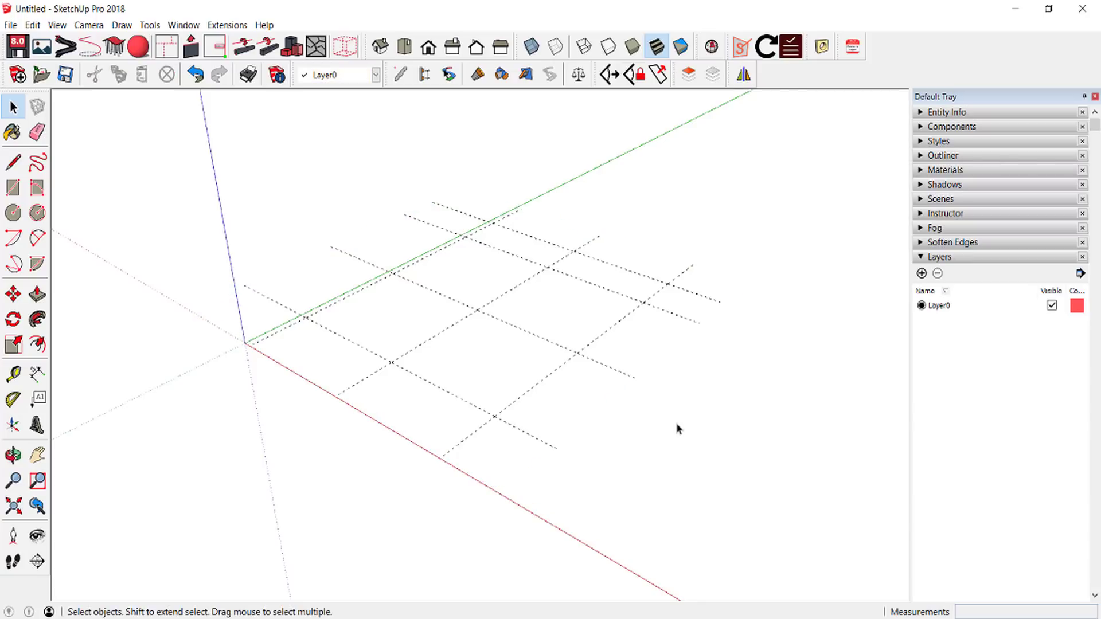
{"action": "scroll", "coordinate": [573, 258], "scroll_direction": "up", "scroll_amount": 2}
In the Layers Panel, add a new layer and name it GRID LINE
{"action": "scroll", "coordinate": [576, 260], "scroll_direction": "up", "scroll_amount": 2}
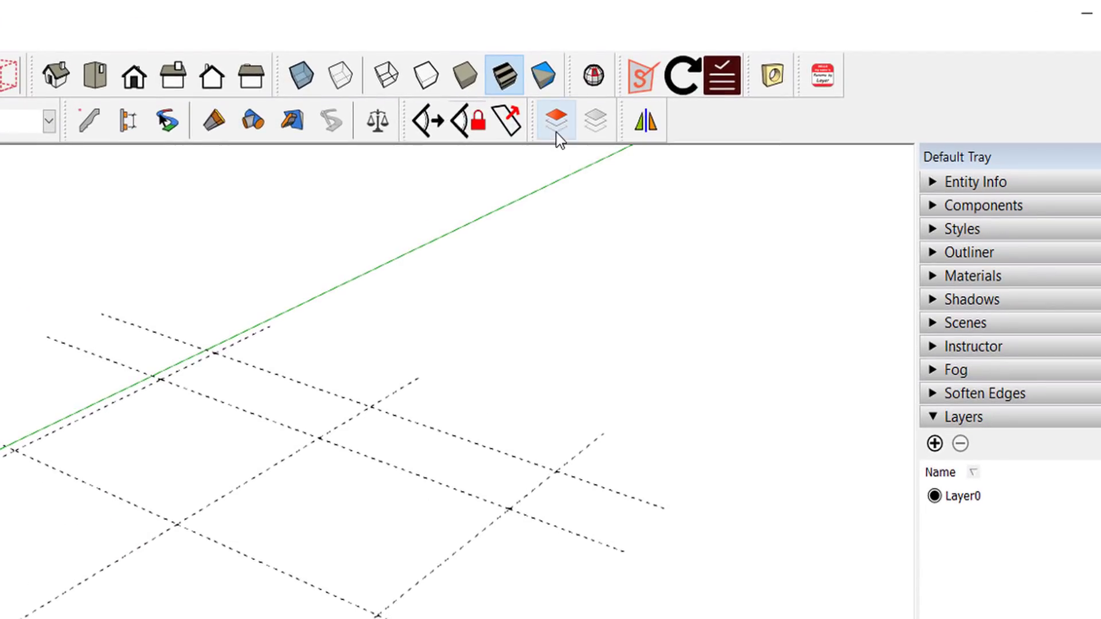
{"action": "left_click", "coordinate": [556, 127]}
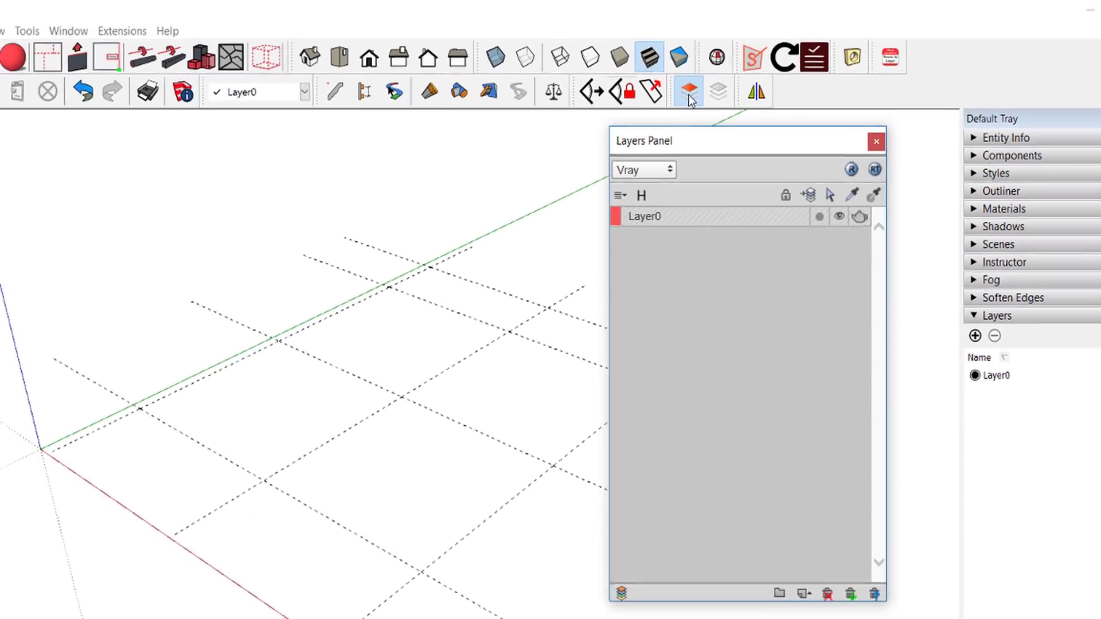
{"action": "left_click_drag", "start_coordinate": [698, 140], "coordinate": [895, 147]}
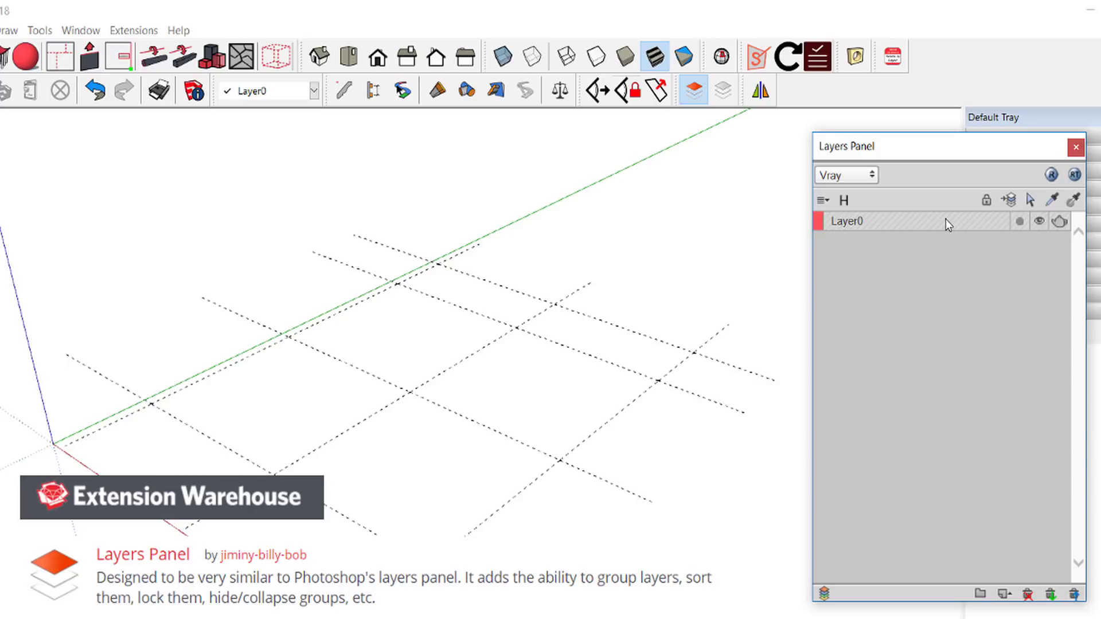
{"action": "scroll", "coordinate": [430, 397], "scroll_direction": "down", "scroll_amount": 2}
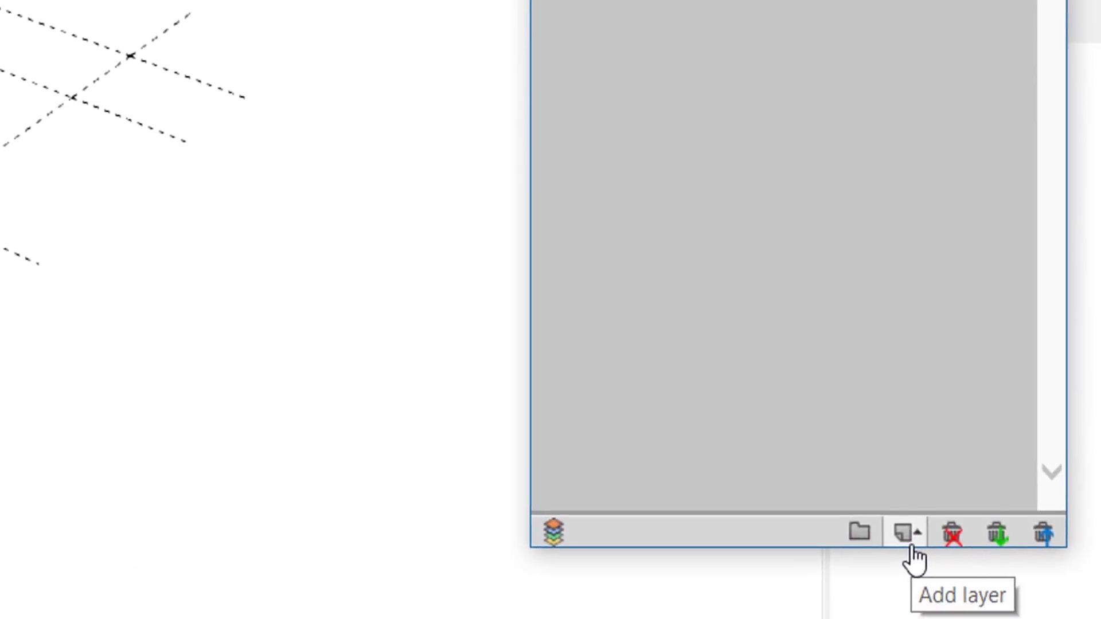
{"action": "left_click", "coordinate": [910, 521]}
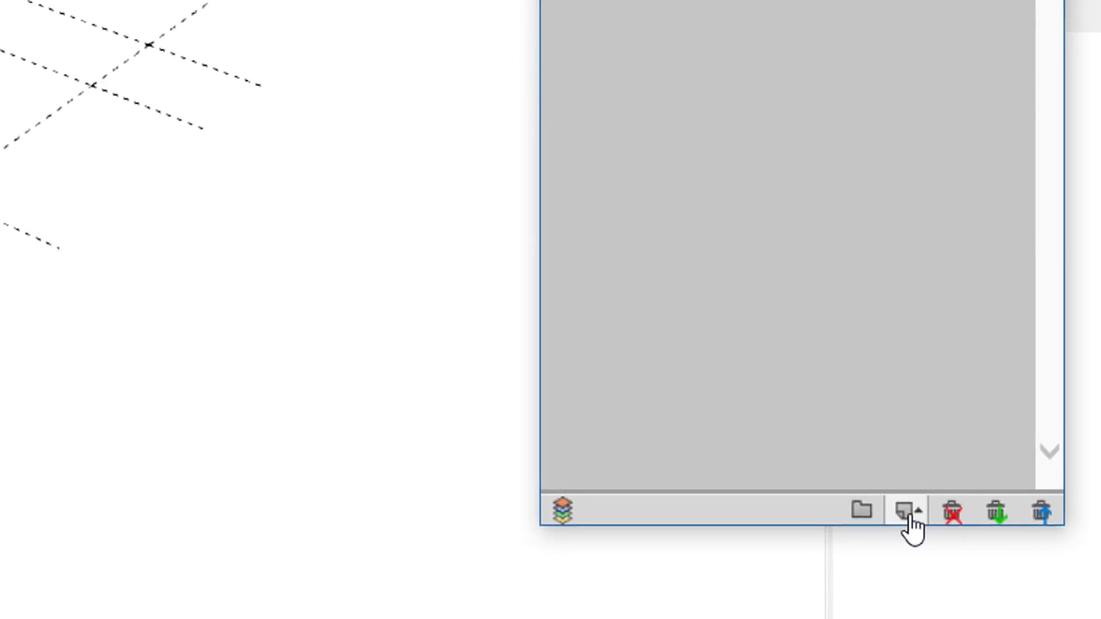
{"action": "left_click_drag", "start_coordinate": [926, 29], "coordinate": [745, 53]}
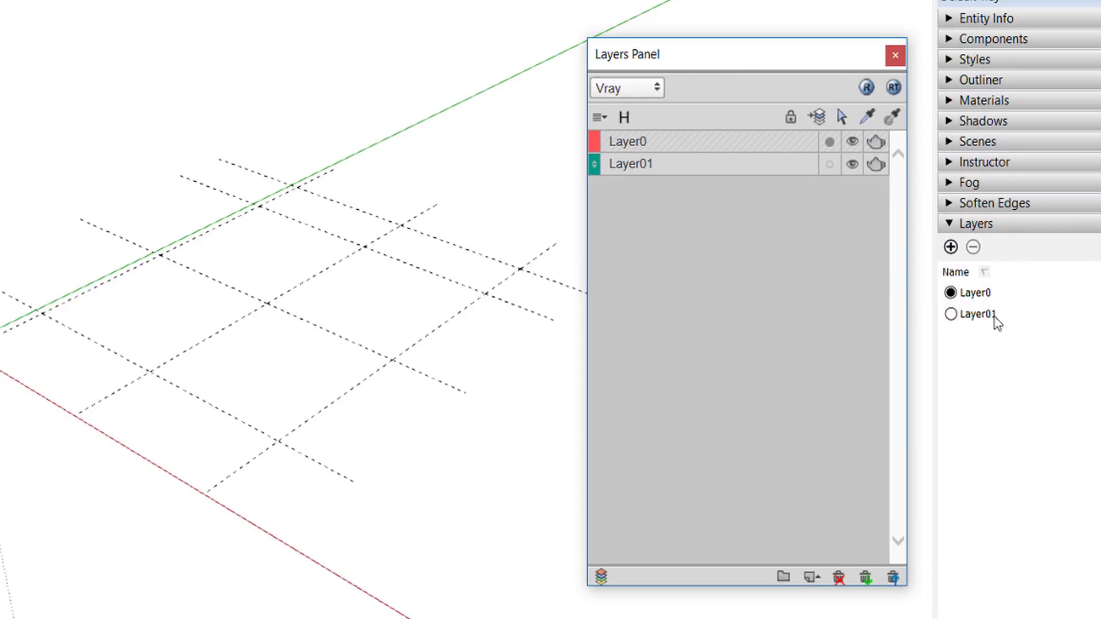
{"action": "double_click", "coordinate": [642, 164]}
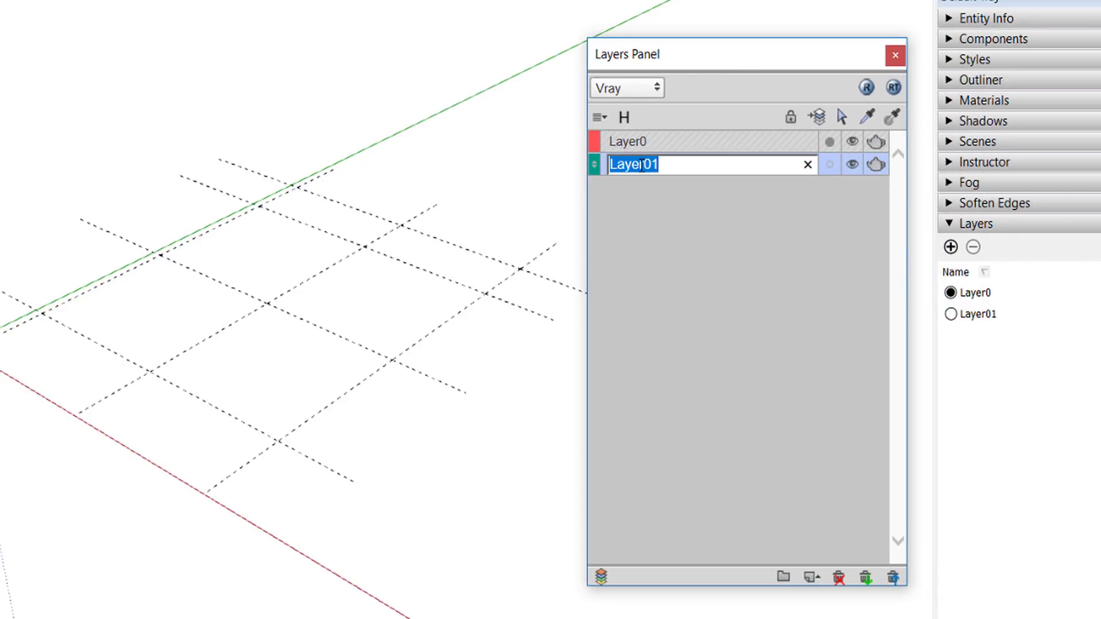
{"action": "type", "text": "GR"}
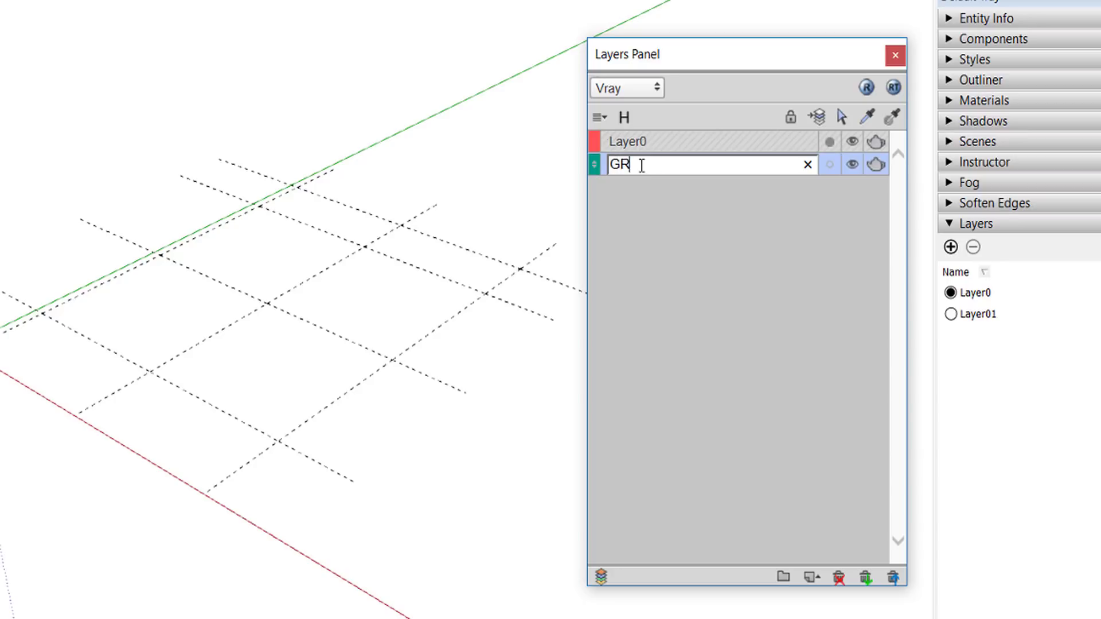
{"action": "type", "text": "ID LIN"}
{"action": "type", "text": "E"}
{"action": "key", "text": "Return"}
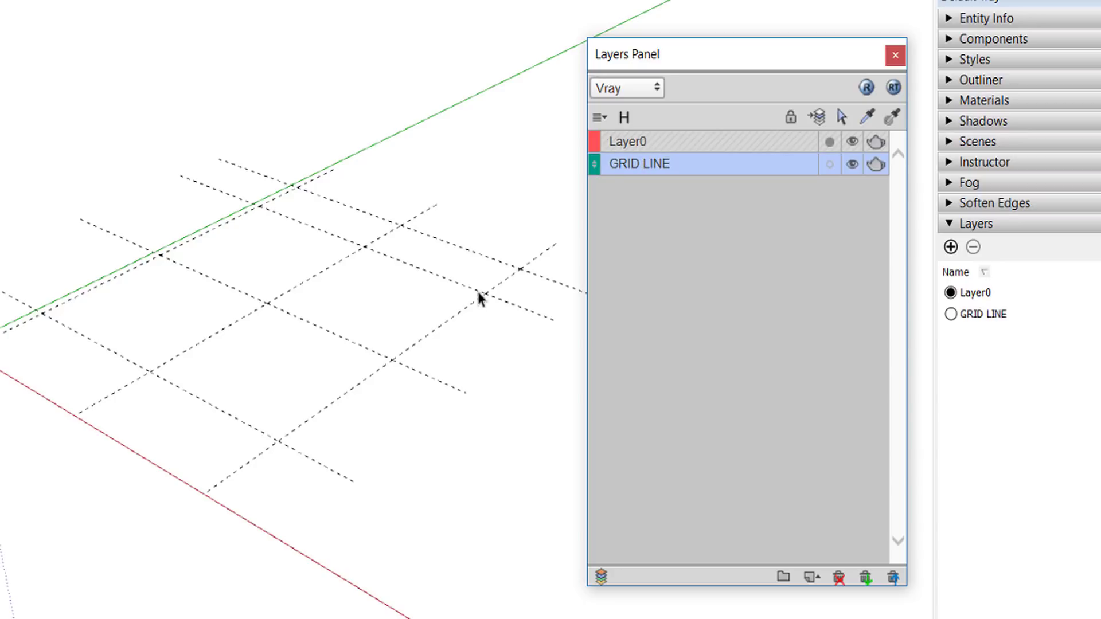
Move the grid group onto GRID LINE and toggle the layer's visibility to check it
{"action": "left_click", "coordinate": [399, 360]}
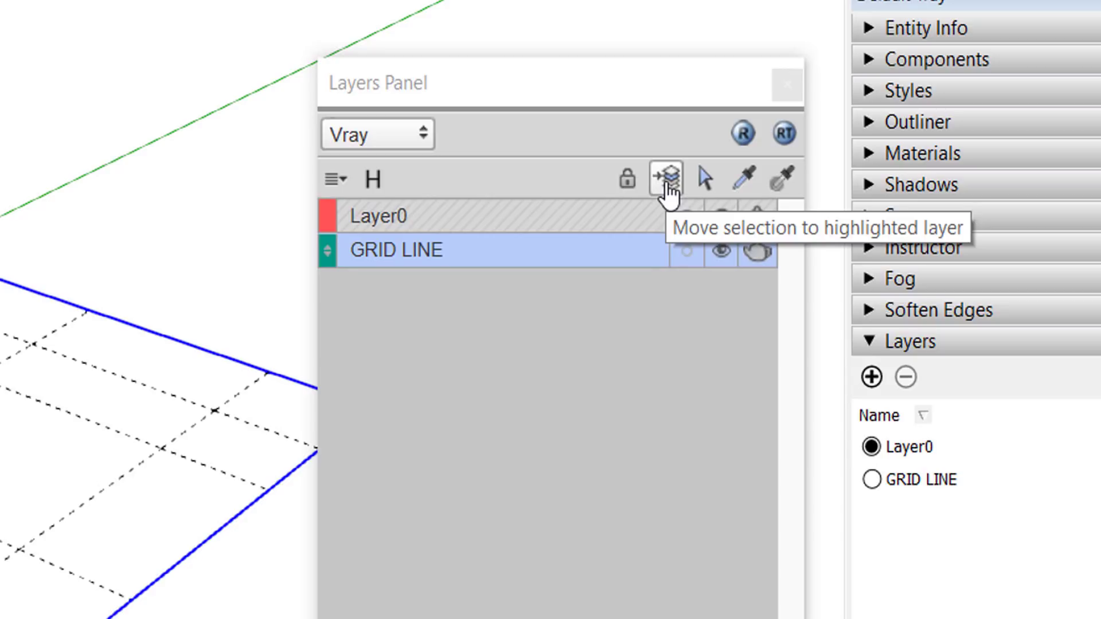
{"action": "left_click", "coordinate": [669, 186]}
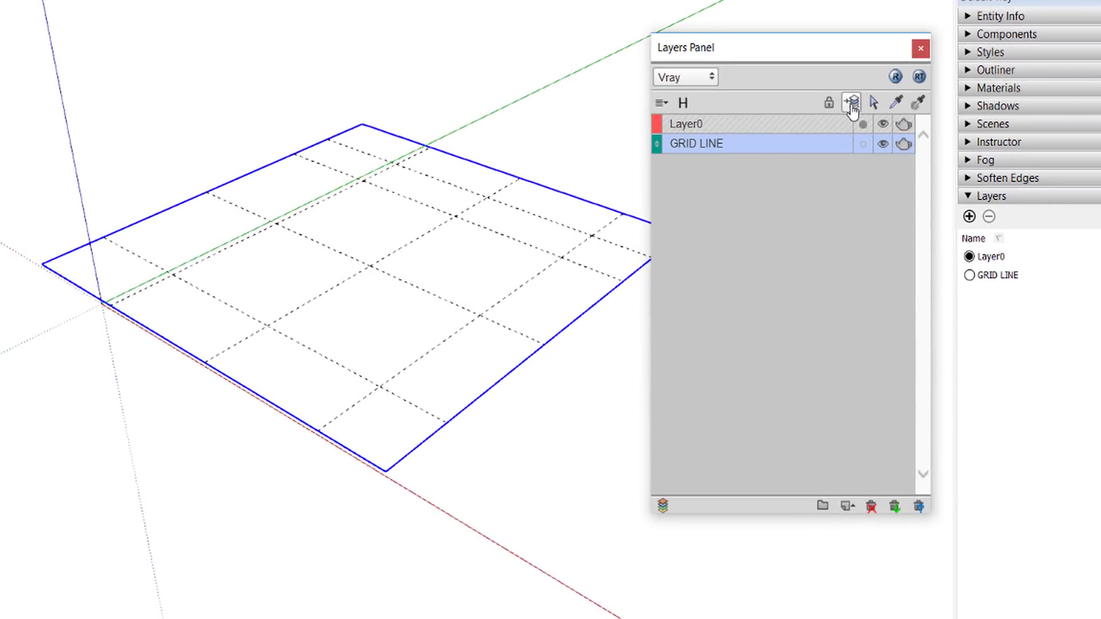
{"action": "left_click", "coordinate": [883, 145]}
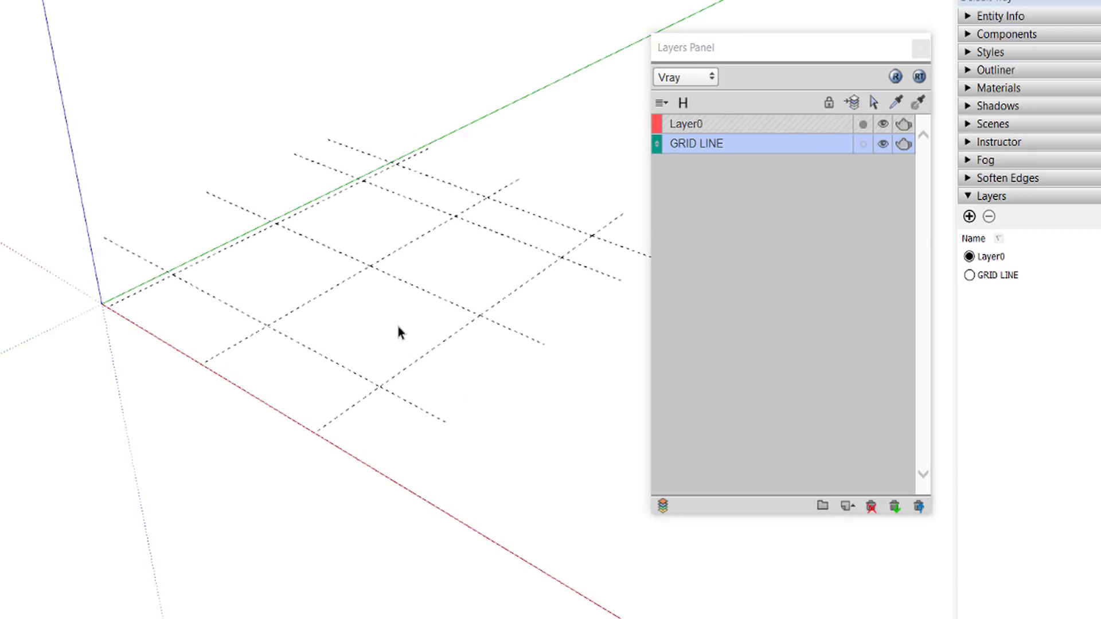
{"action": "mouse_move", "coordinate": [398, 331]}
{"action": "middle_mouse_down"}
{"action": "mouse_move", "coordinate": [434, 463]}
{"action": "mouse_move", "coordinate": [393, 364]}
{"action": "middle_mouse_up"}
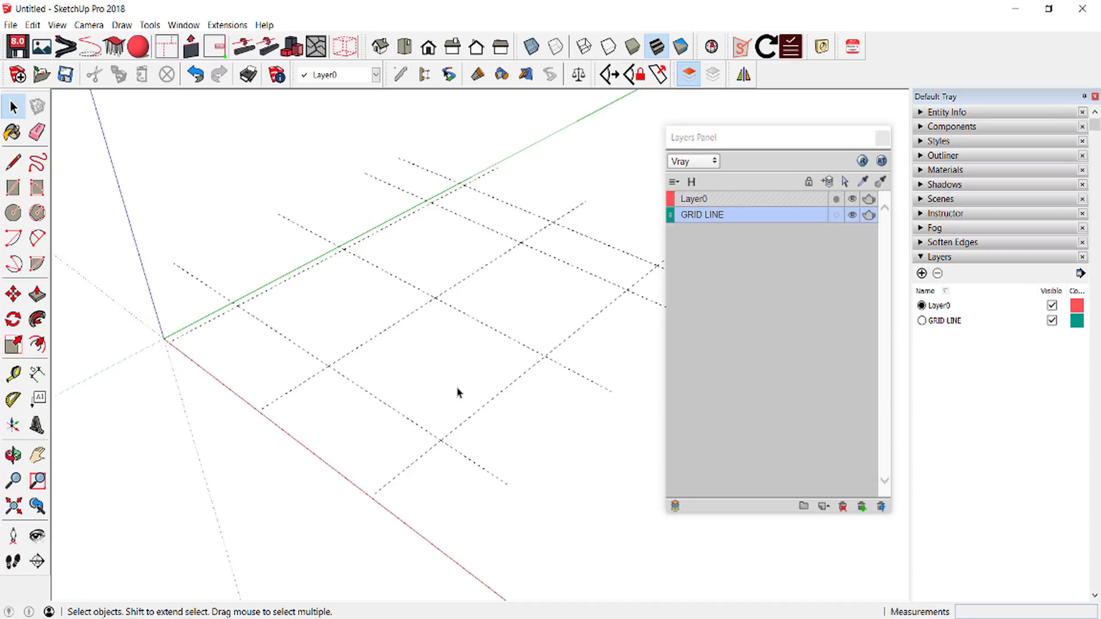
{"action": "left_click", "coordinate": [57, 25]}
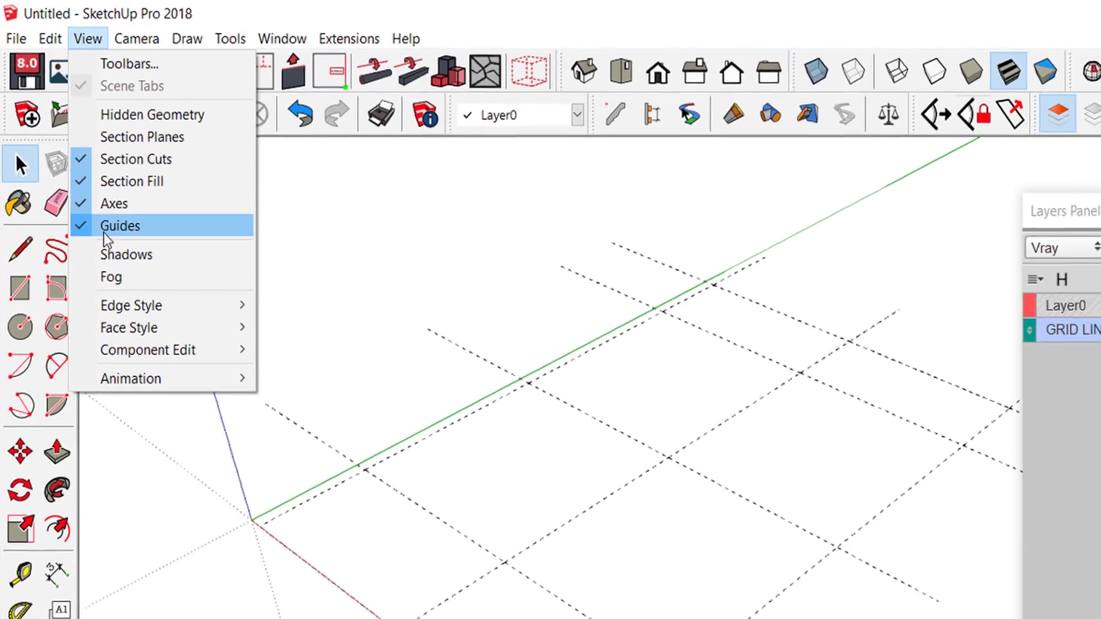
{"action": "left_click", "coordinate": [115, 247]}
{"action": "left_click", "coordinate": [70, 30]}
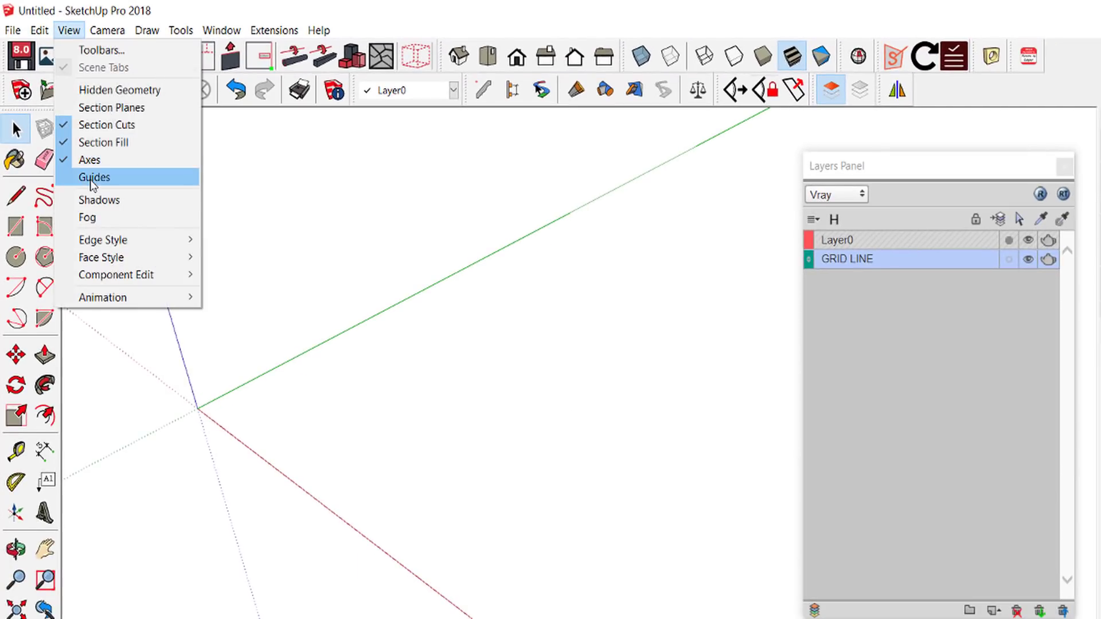
{"action": "left_click", "coordinate": [91, 178]}
{"action": "left_click", "coordinate": [70, 30]}
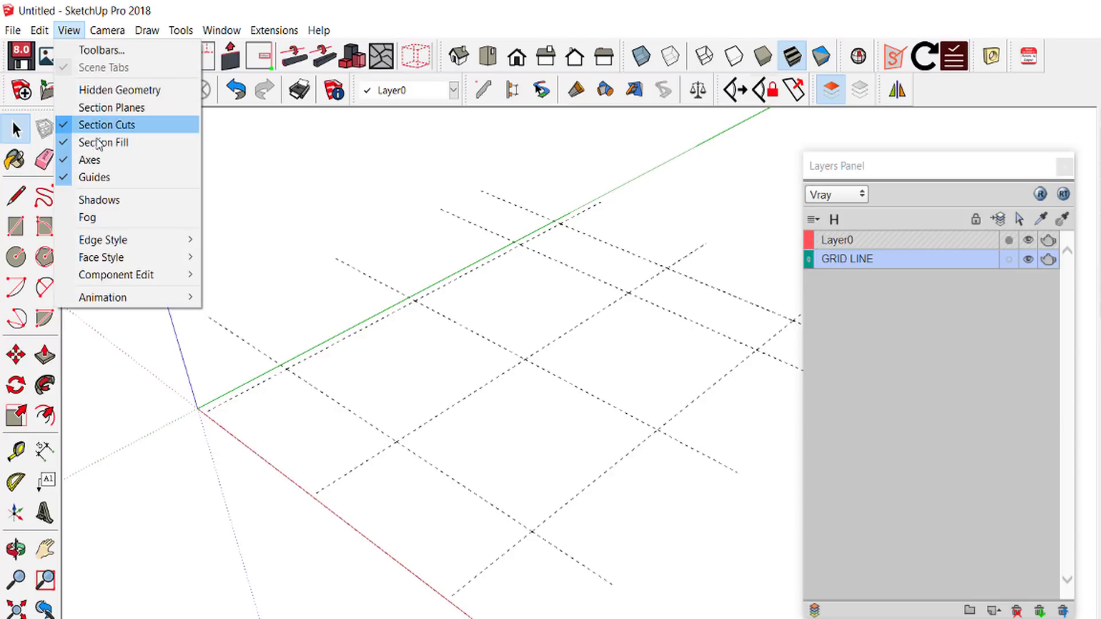
{"action": "left_click", "coordinate": [99, 178]}
{"action": "left_click", "coordinate": [69, 30]}
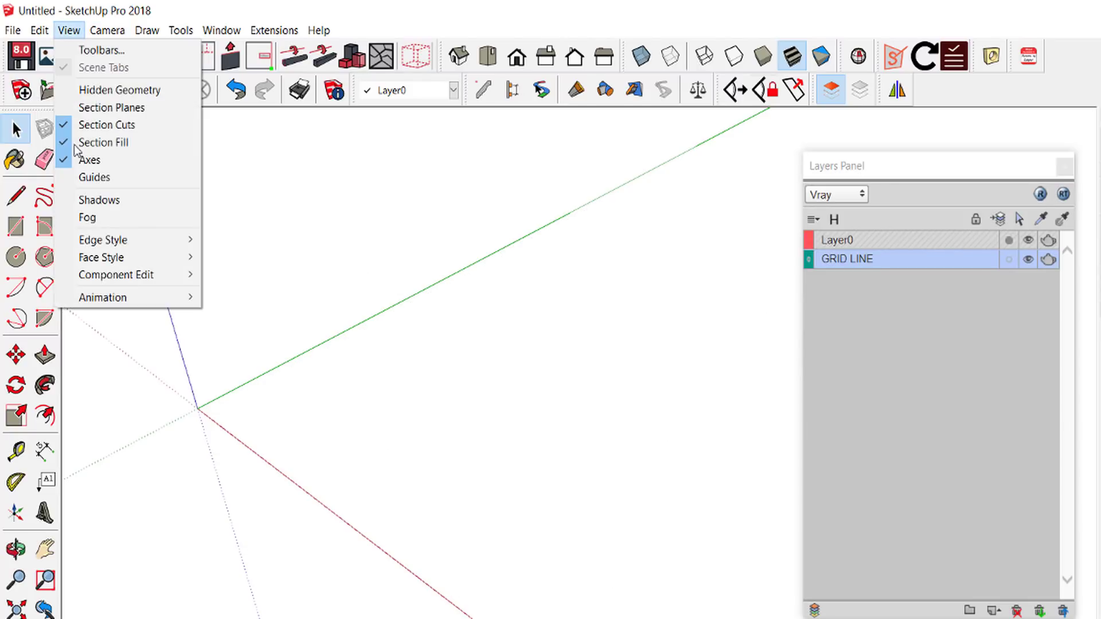
{"action": "left_click", "coordinate": [86, 178]}
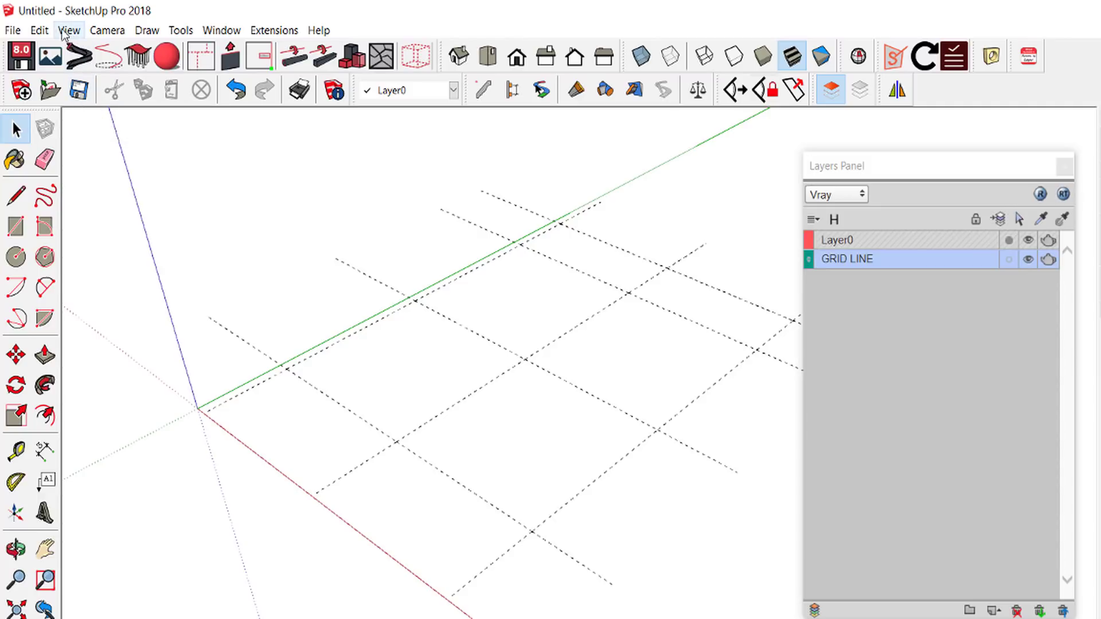
{"action": "left_click", "coordinate": [39, 30]}
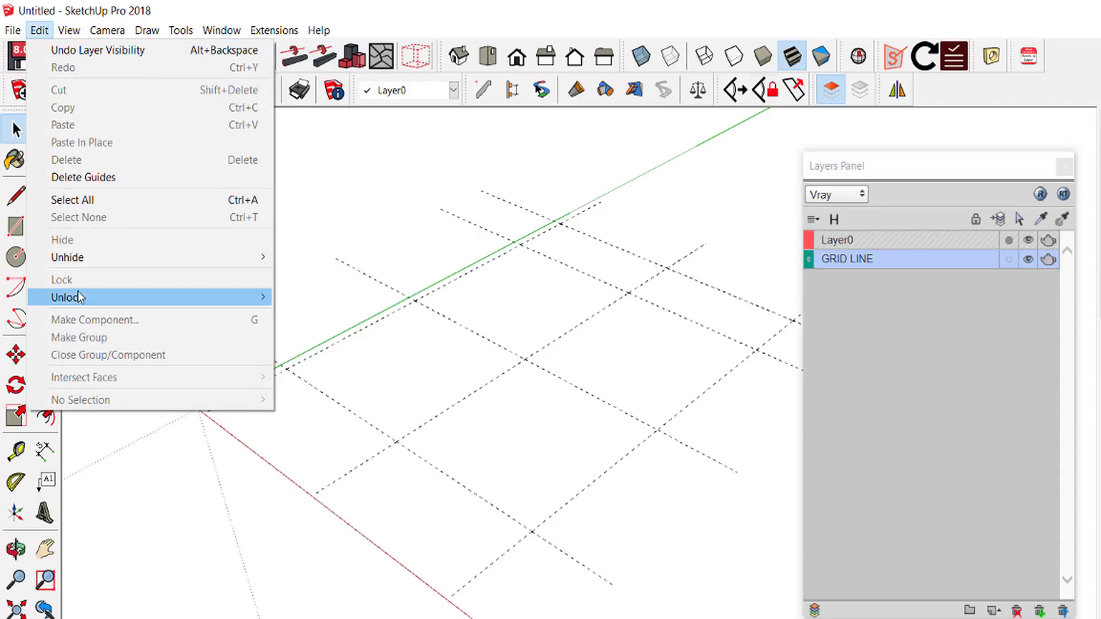
{"action": "left_click", "coordinate": [90, 183]}
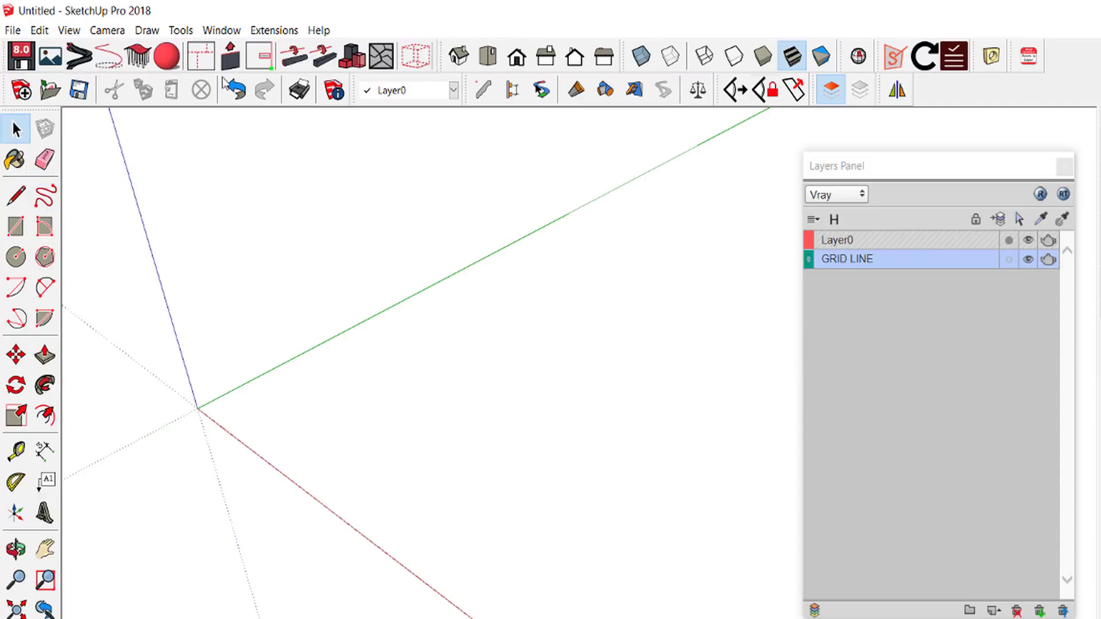
{"action": "key", "text": "ctrl+z"}
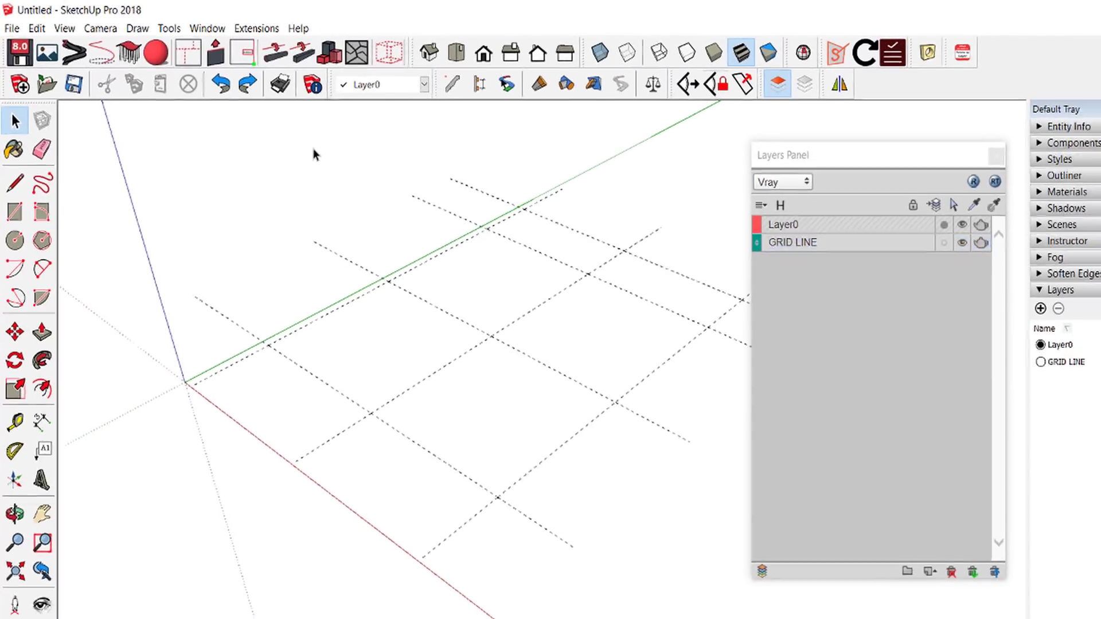
Narrow the floating Layers Panel and reposition it to the left of the canvas
{"action": "left_click_drag", "start_coordinate": [774, 140], "coordinate": [977, 241]}
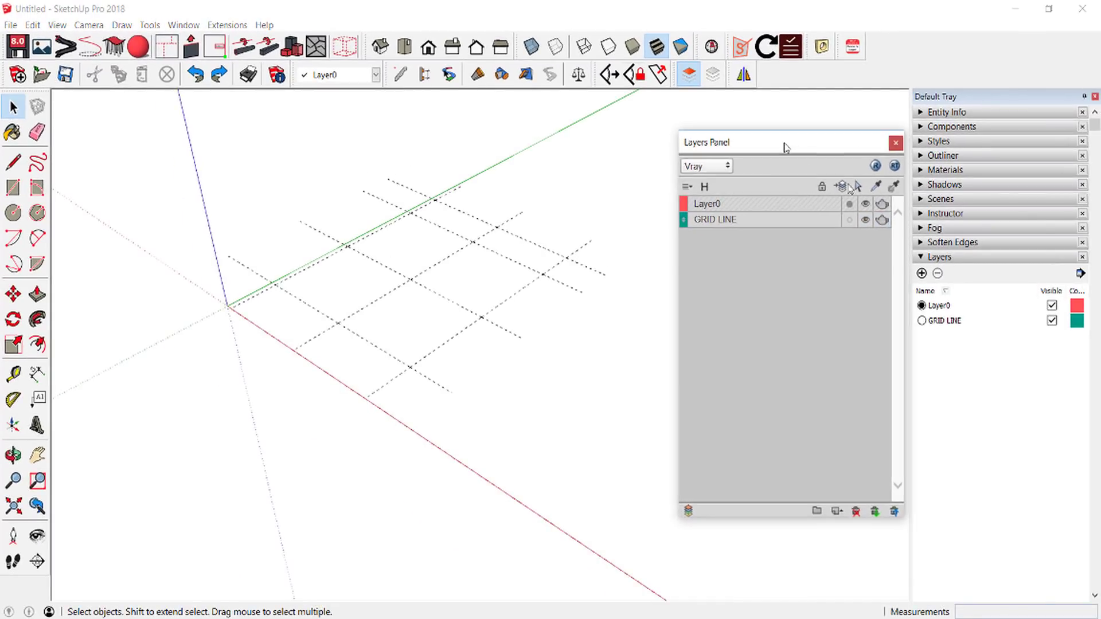
{"action": "left_click_drag", "start_coordinate": [869, 344], "coordinate": [910, 344]}
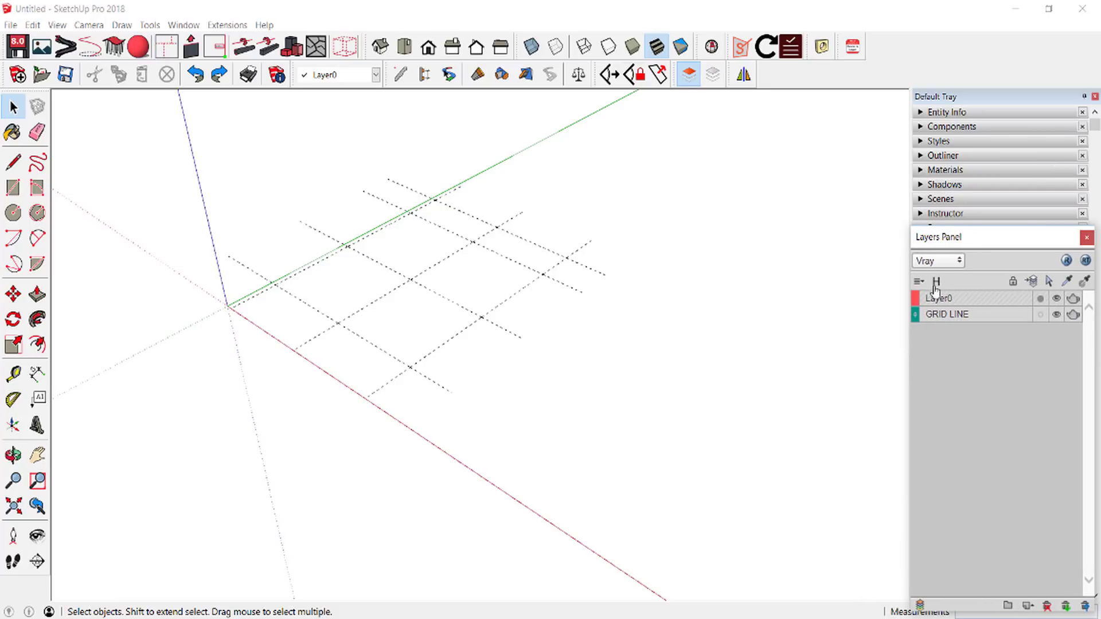
{"action": "middle_click_drag", "start_coordinate": [524, 250], "coordinate": [534, 247]}
{"action": "mouse_move", "coordinate": [941, 237]}
{"action": "left_mouse_down"}
{"action": "mouse_move", "coordinate": [799, 248]}
{"action": "mouse_move", "coordinate": [71, 209]}
{"action": "left_mouse_up"}
{"action": "mouse_move", "coordinate": [570, 319]}
{"action": "middle_mouse_down"}
{"action": "mouse_move", "coordinate": [494, 315]}
{"action": "mouse_move", "coordinate": [523, 327]}
{"action": "mouse_move", "coordinate": [369, 255]}
{"action": "middle_mouse_up"}
Zoom in and out to frame the grid for drawing the footing
{"action": "scroll", "coordinate": [390, 356], "scroll_direction": "up", "scroll_amount": 2}
{"action": "scroll", "coordinate": [417, 337], "scroll_direction": "up", "scroll_amount": 3}
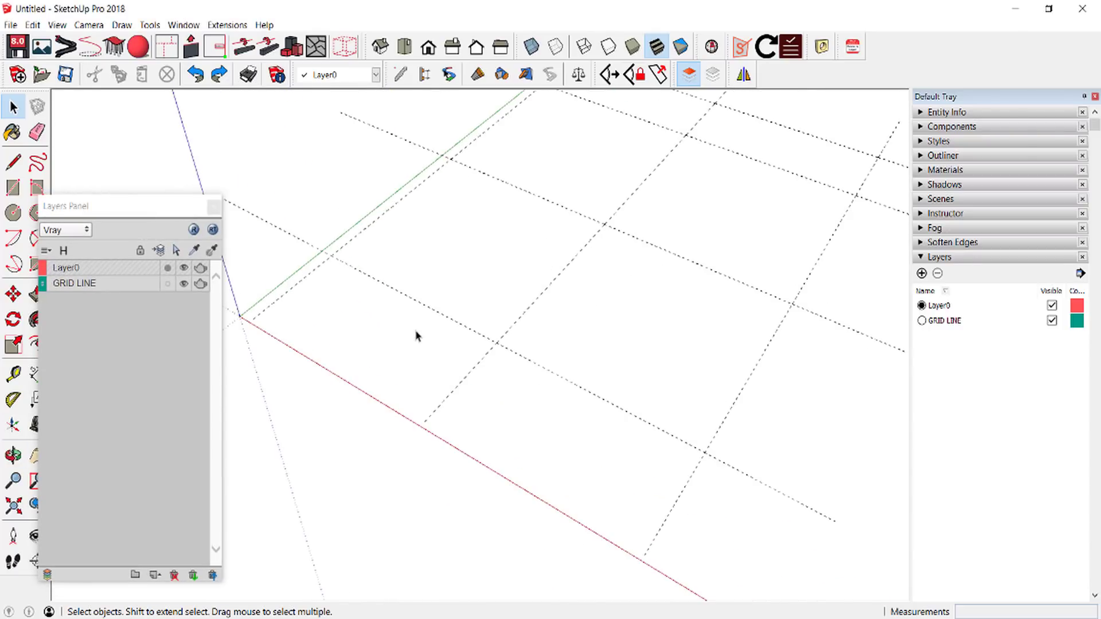
{"action": "scroll", "coordinate": [457, 315], "scroll_direction": "down", "scroll_amount": 1}
{"action": "scroll", "coordinate": [474, 308], "scroll_direction": "down", "scroll_amount": 2}
{"action": "scroll", "coordinate": [486, 312], "scroll_direction": "down", "scroll_amount": 1}
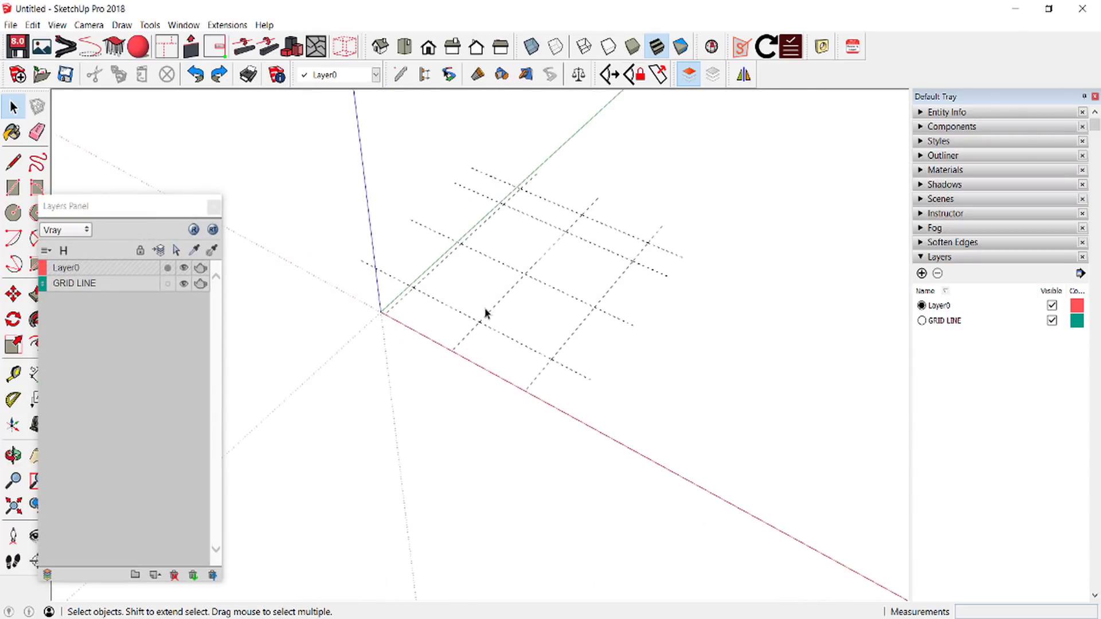
{"action": "scroll", "coordinate": [439, 253], "scroll_direction": "down", "scroll_amount": 1}
{"action": "scroll", "coordinate": [437, 258], "scroll_direction": "up", "scroll_amount": 2}
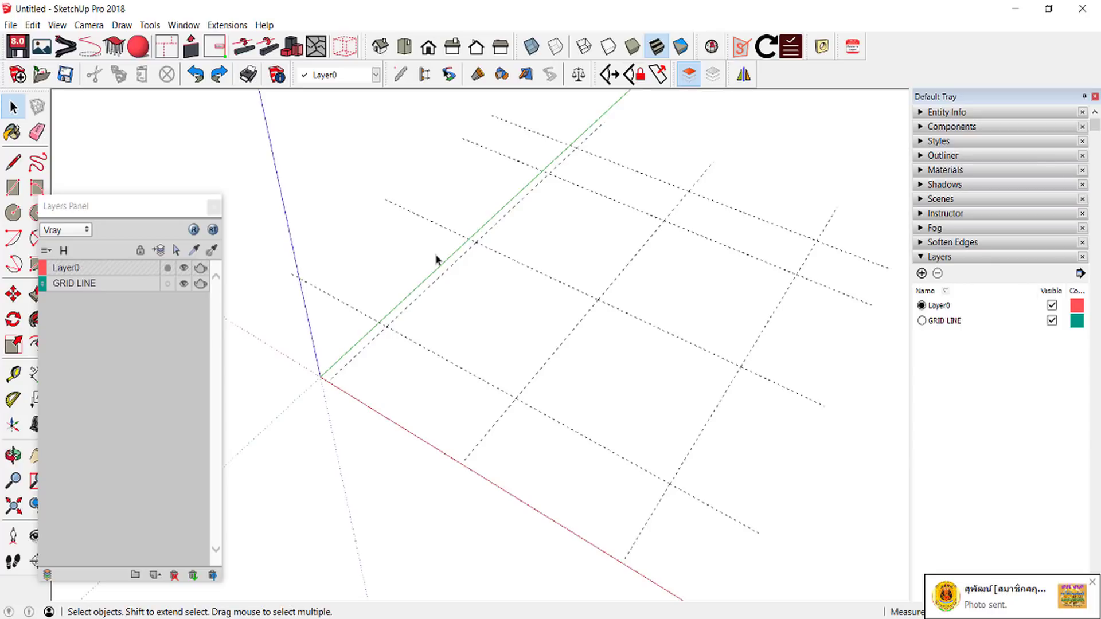
{"action": "scroll", "coordinate": [436, 258], "scroll_direction": "up", "scroll_amount": 1}
{"action": "scroll", "coordinate": [436, 258], "scroll_direction": "up", "scroll_amount": 1}
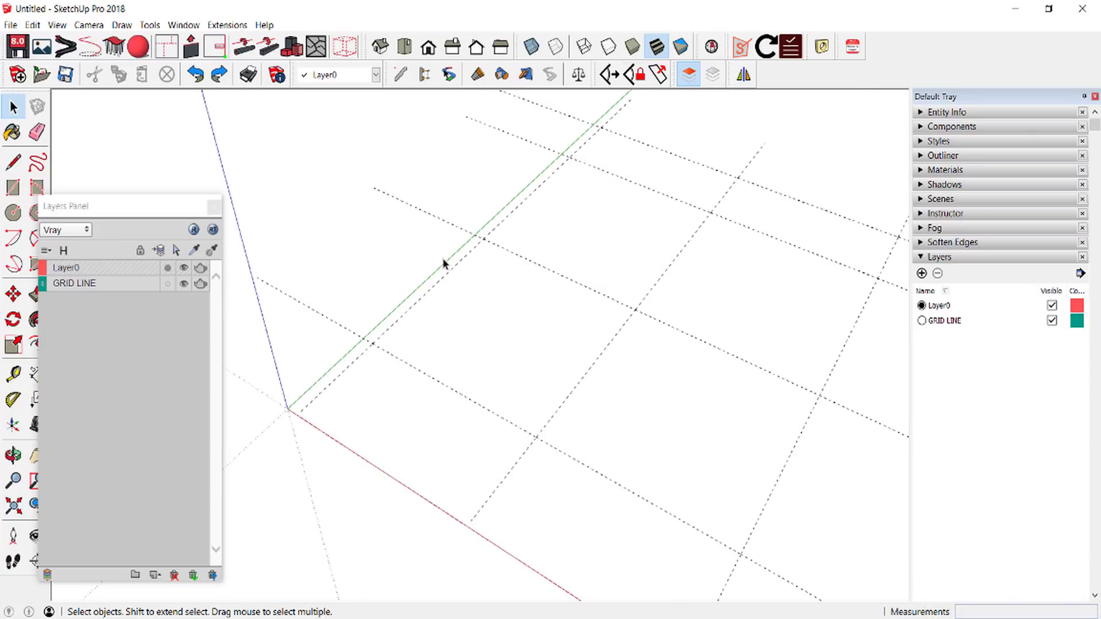
{"action": "key", "text": "r"}
{"action": "scroll", "coordinate": [511, 241], "scroll_direction": "down", "scroll_amount": 2}
Draw a 1 × 1 rectangle centred on a grid-line intersection
{"action": "scroll", "coordinate": [646, 403], "scroll_direction": "down", "scroll_amount": 1}
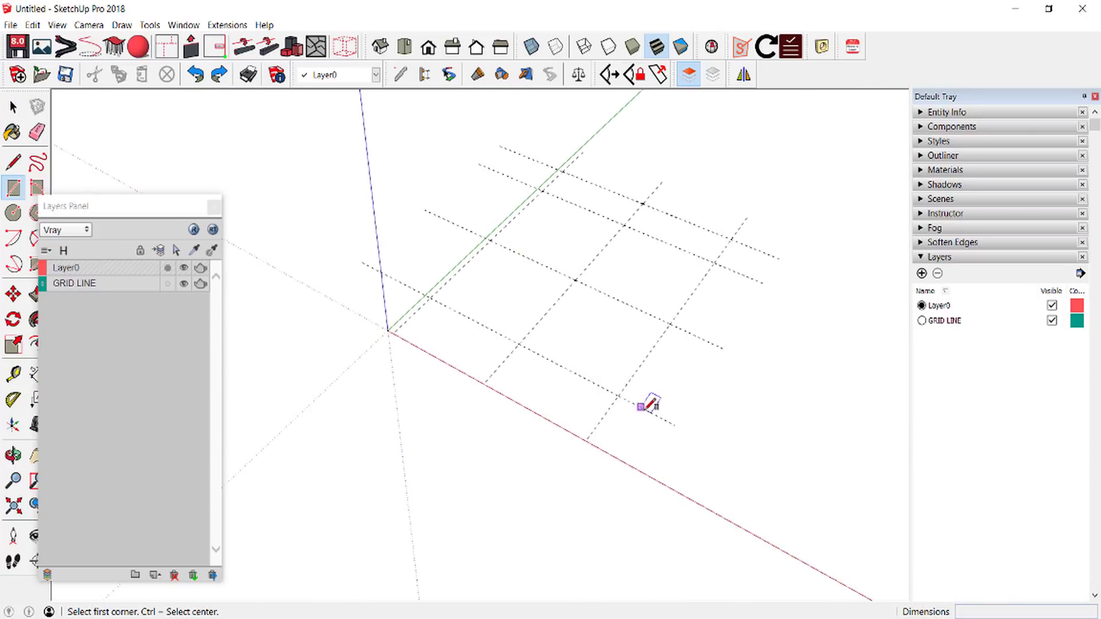
{"action": "scroll", "coordinate": [647, 402], "scroll_direction": "up", "scroll_amount": 3}
{"action": "scroll", "coordinate": [624, 351], "scroll_direction": "up", "scroll_amount": 2}
{"action": "scroll", "coordinate": [624, 351], "scroll_direction": "up", "scroll_amount": 2}
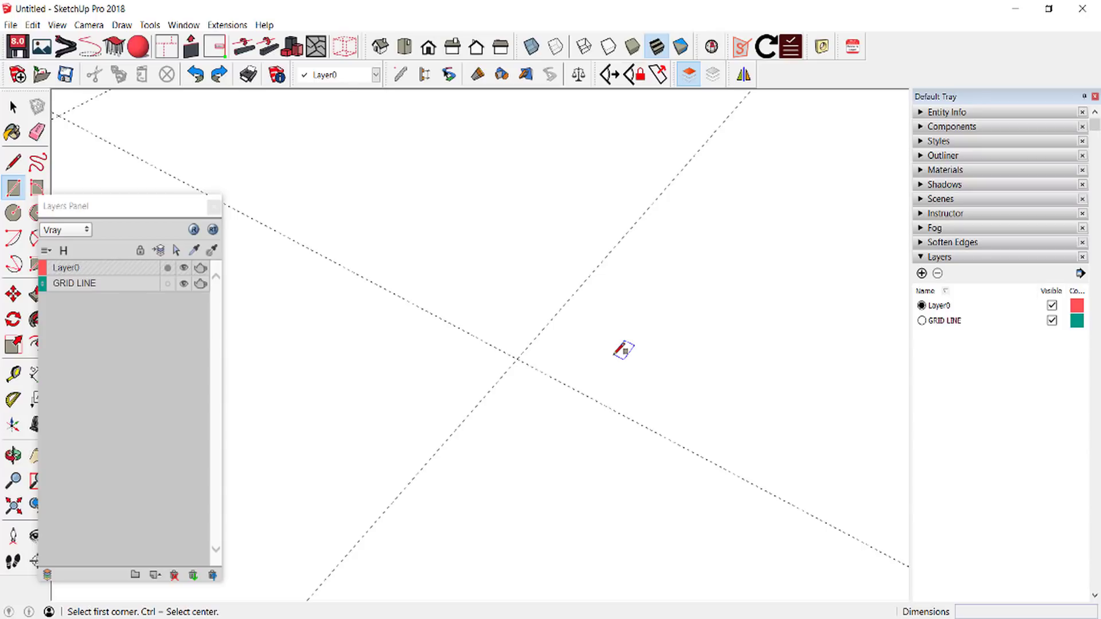
{"action": "key", "text": "ctrl"}
{"action": "scroll", "coordinate": [688, 301], "scroll_direction": "down", "scroll_amount": 1}
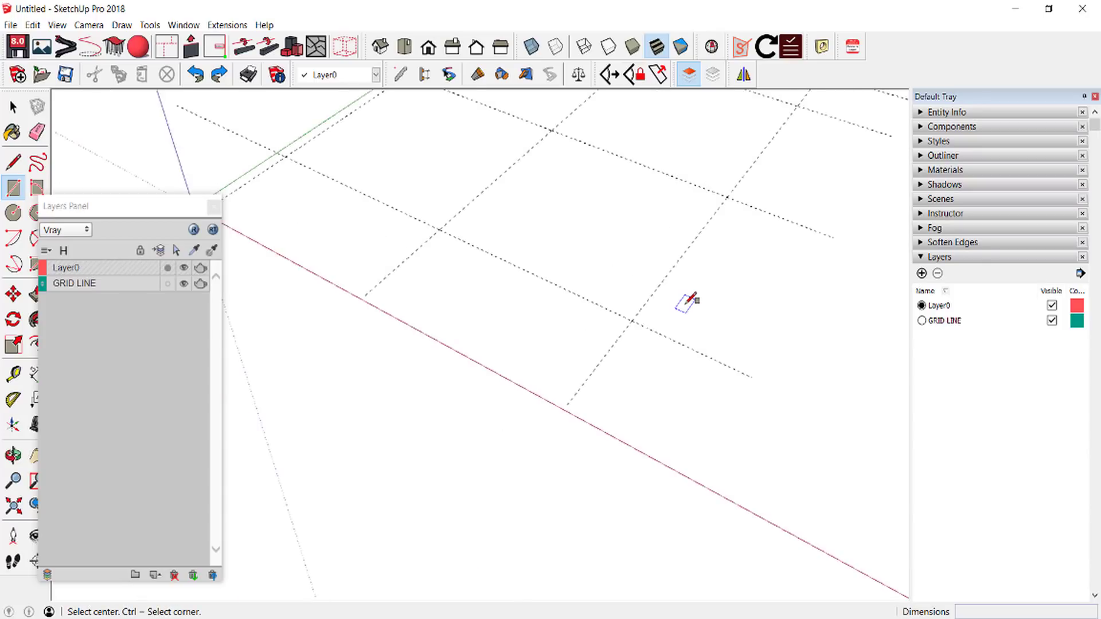
{"action": "scroll", "coordinate": [688, 301], "scroll_direction": "down", "scroll_amount": 1}
{"action": "scroll", "coordinate": [688, 301], "scroll_direction": "up", "scroll_amount": 1}
{"action": "scroll", "coordinate": [691, 298], "scroll_direction": "up", "scroll_amount": 1}
{"action": "scroll", "coordinate": [688, 301], "scroll_direction": "up", "scroll_amount": 1}
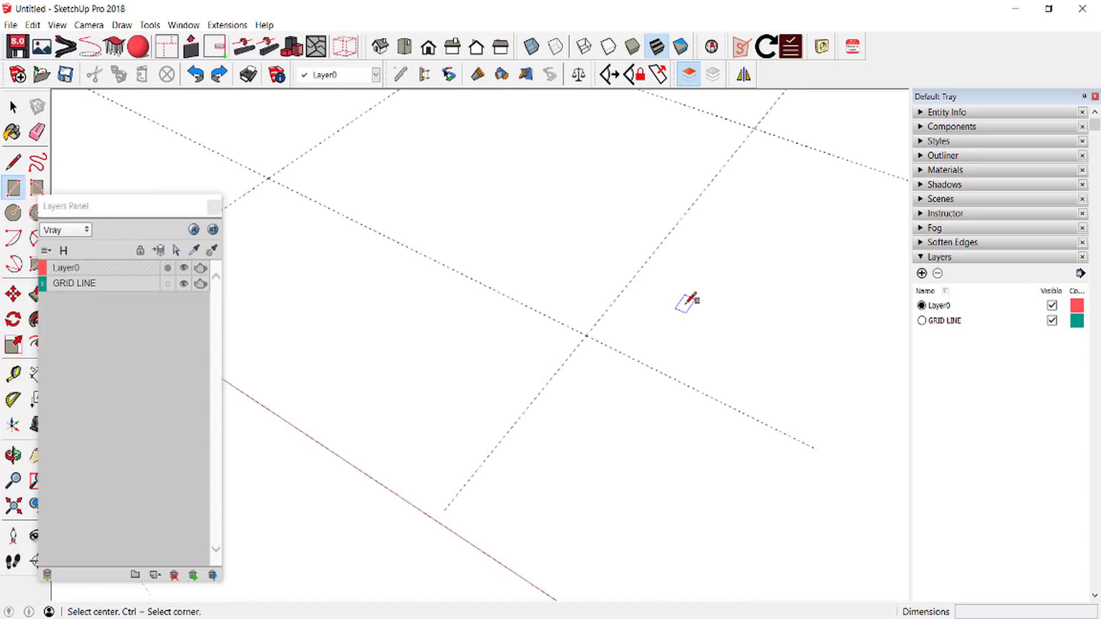
{"action": "scroll", "coordinate": [688, 301], "scroll_direction": "up", "scroll_amount": 1}
{"action": "scroll", "coordinate": [682, 287], "scroll_direction": "down", "scroll_amount": 2}
{"action": "scroll", "coordinate": [789, 304], "scroll_direction": "down", "scroll_amount": 2}
{"action": "scroll", "coordinate": [781, 301], "scroll_direction": "up", "scroll_amount": 1}
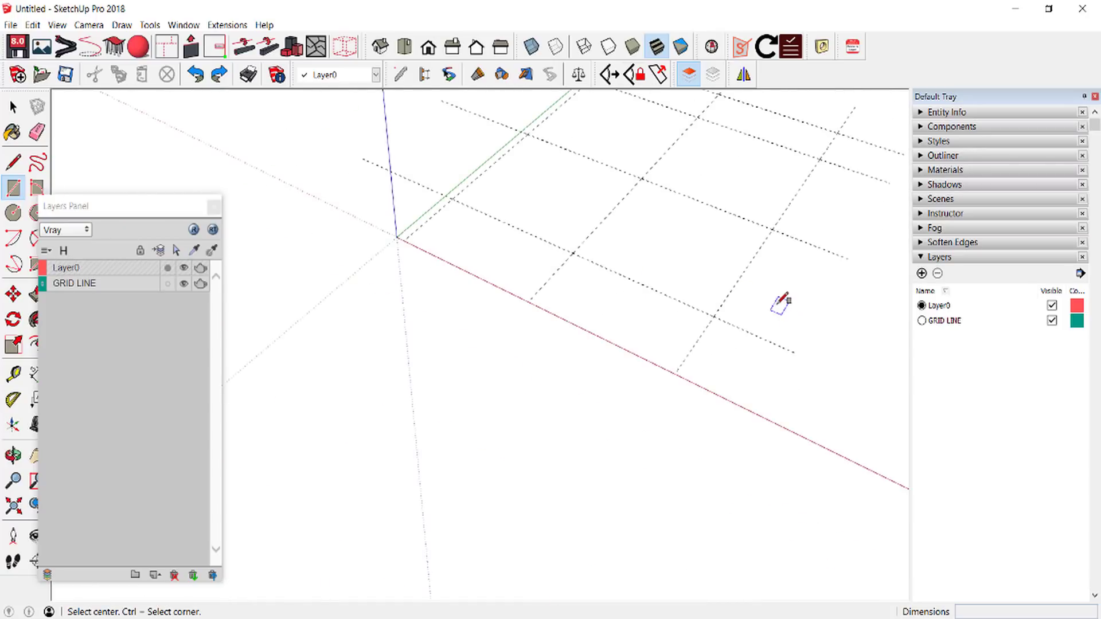
{"action": "scroll", "coordinate": [769, 301], "scroll_direction": "up", "scroll_amount": 2}
{"action": "scroll", "coordinate": [768, 302], "scroll_direction": "up", "scroll_amount": 1}
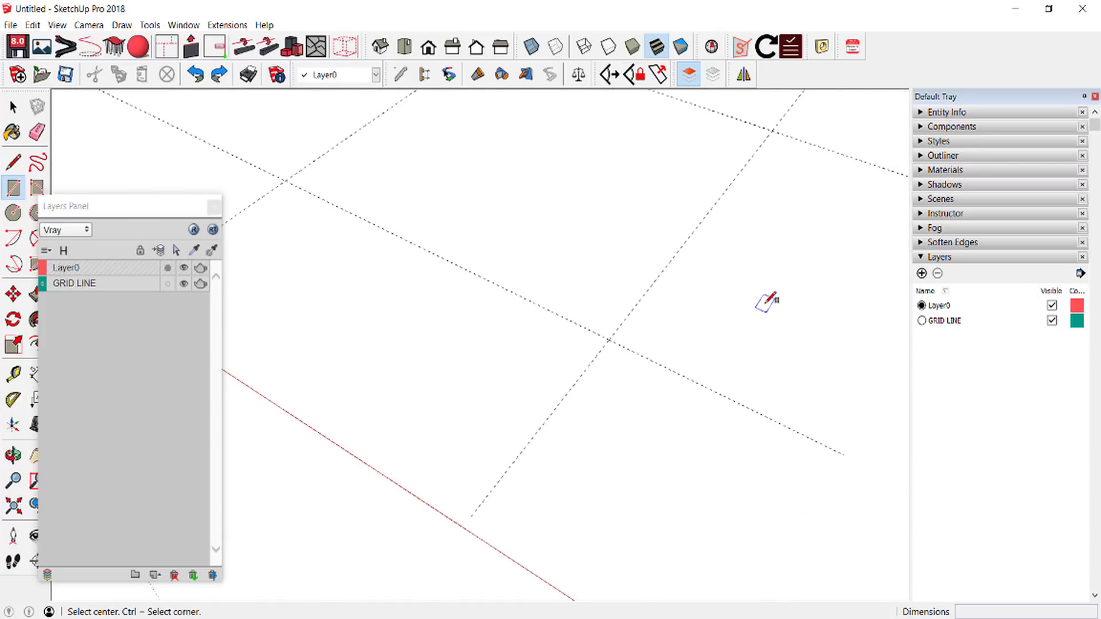
{"action": "left_click", "coordinate": [609, 340]}
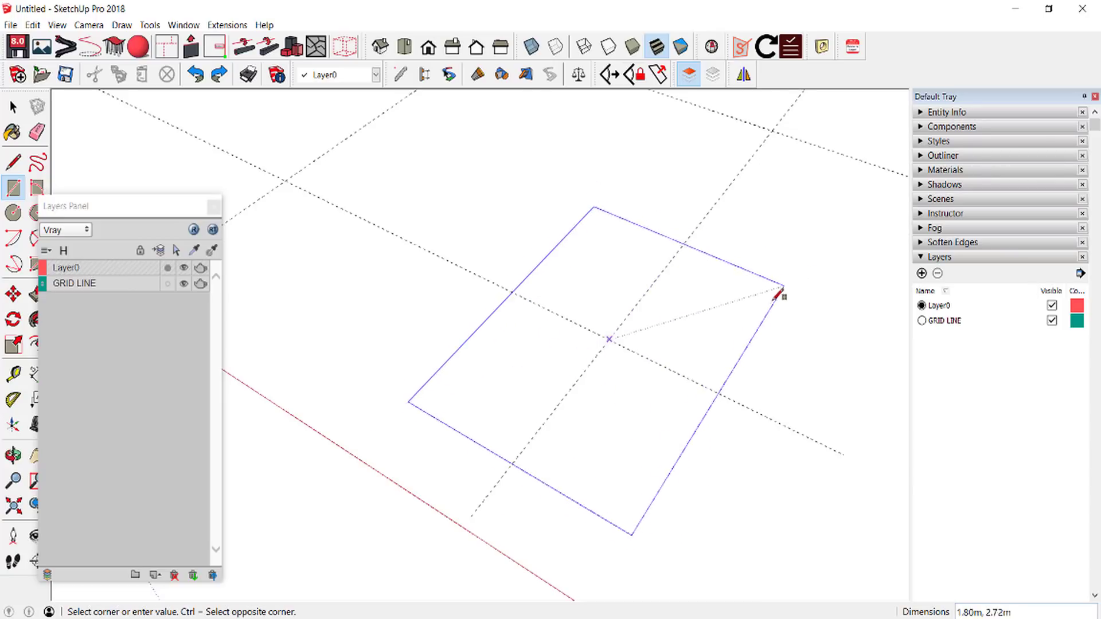
{"action": "type", "text": "1,1"}
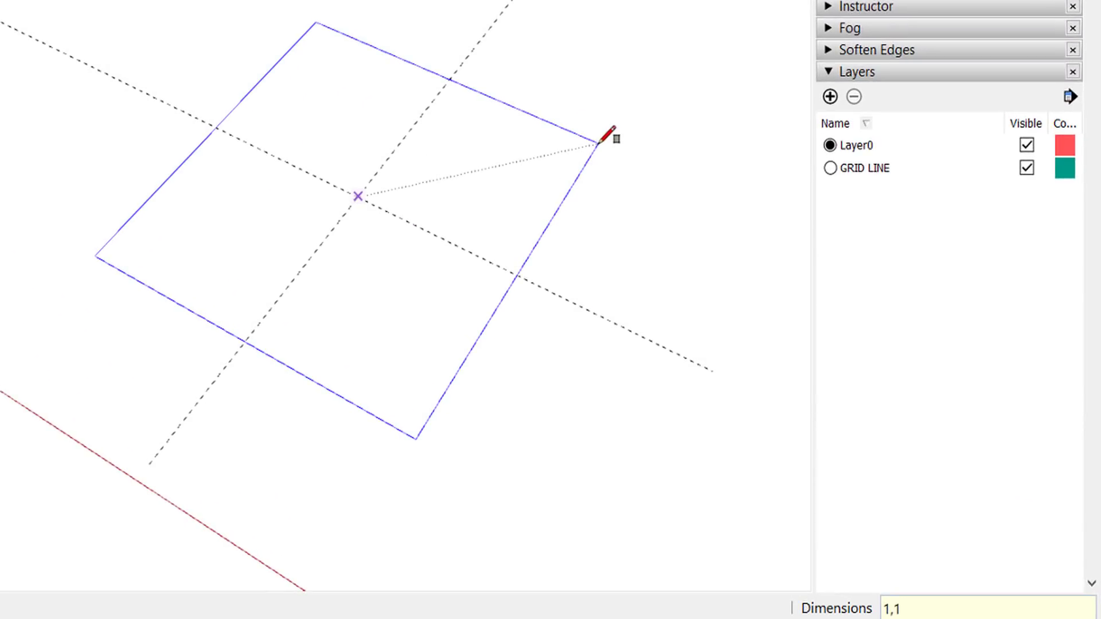
{"action": "key", "text": "Return"}
{"action": "key", "text": "space"}
Push-pull the square up 0.25 m into a box and select the whole box
{"action": "mouse_move", "coordinate": [418, 295]}
{"action": "middle_mouse_down"}
{"action": "mouse_move", "coordinate": [223, 39]}
{"action": "mouse_move", "coordinate": [423, 246]}
{"action": "middle_mouse_up"}
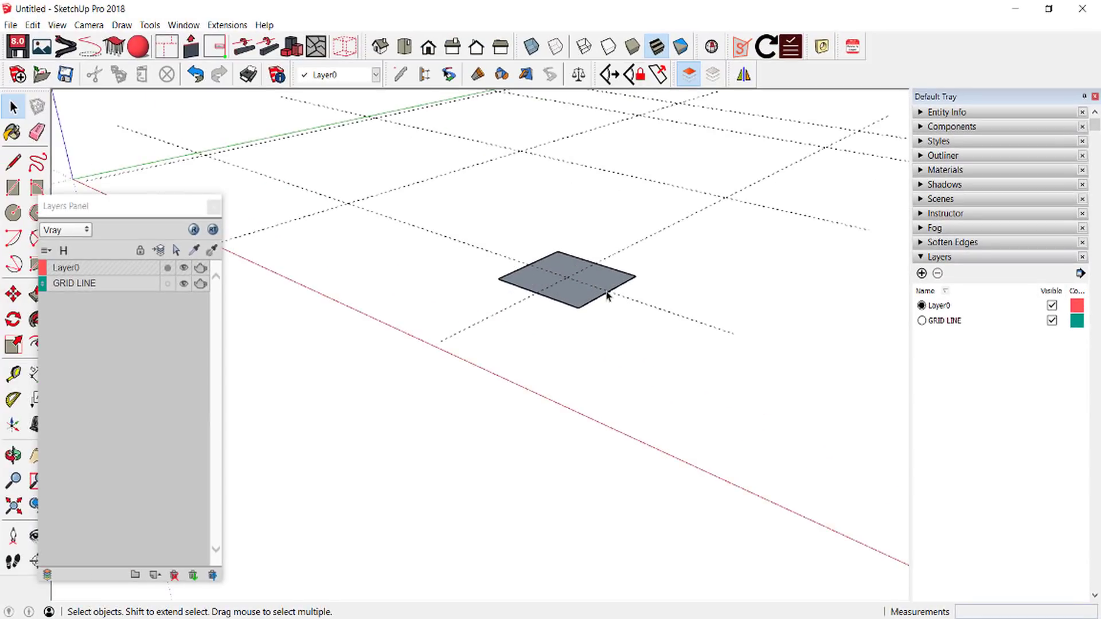
{"action": "scroll", "coordinate": [607, 295], "scroll_direction": "up", "scroll_amount": 2}
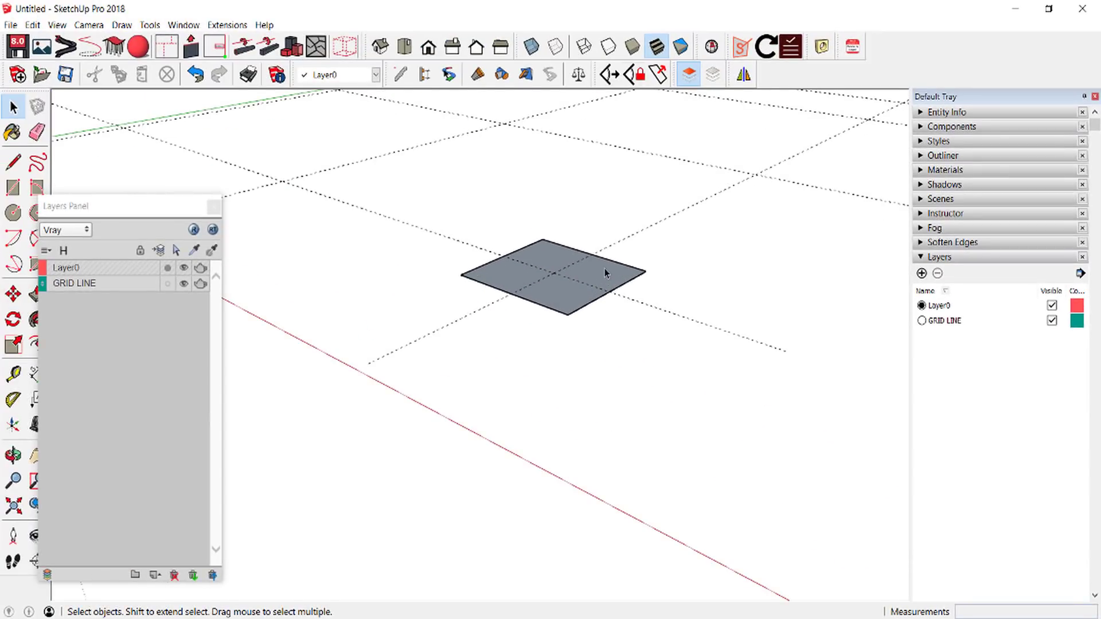
{"action": "key", "text": "p"}
{"action": "left_click_drag", "start_coordinate": [610, 282], "coordinate": [612, 328]}
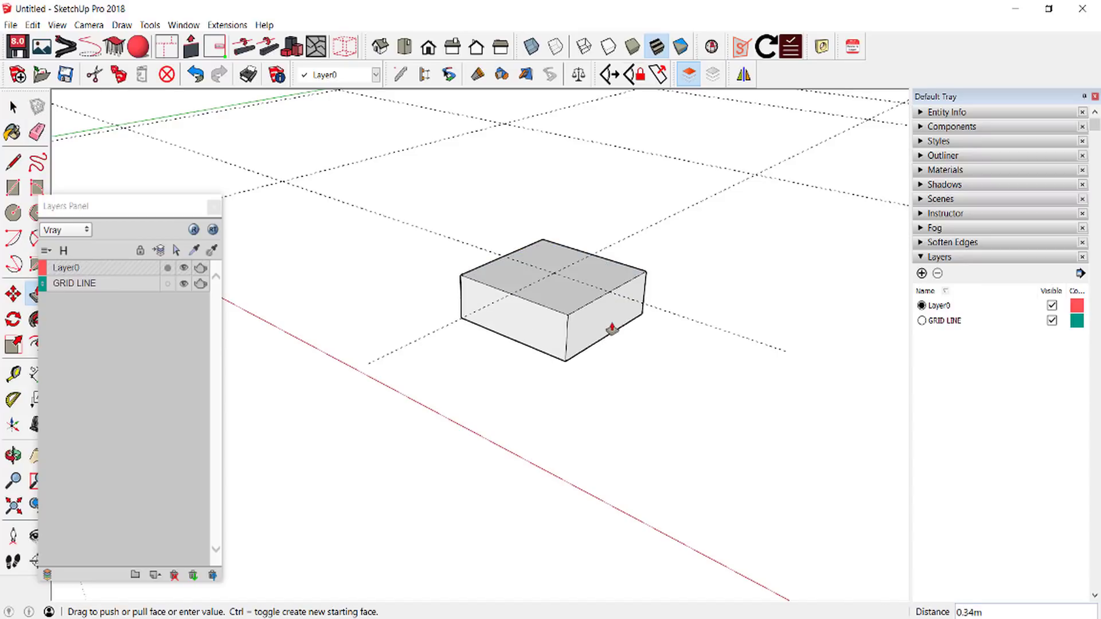
{"action": "type", "text": ".25"}
{"action": "key", "text": "Return"}
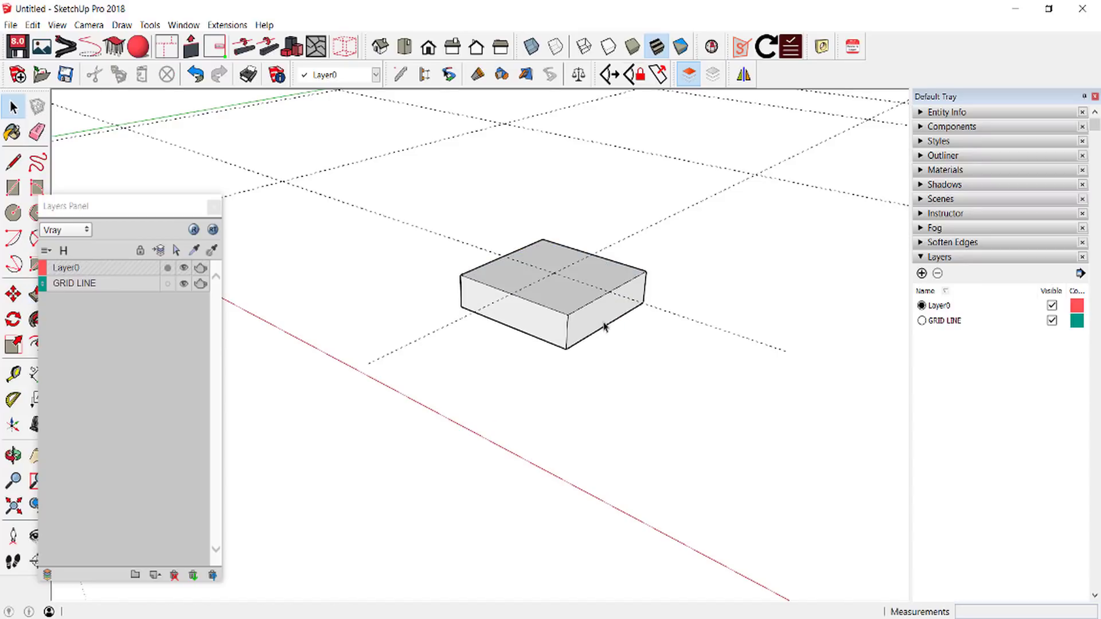
{"action": "mouse_move", "coordinate": [612, 329]}
{"action": "middle_mouse_down"}
{"action": "mouse_move", "coordinate": [538, 150]}
{"action": "mouse_move", "coordinate": [582, 356]}
{"action": "mouse_move", "coordinate": [609, 258]}
{"action": "middle_mouse_up"}
{"action": "scroll", "coordinate": [531, 339], "scroll_direction": "up", "scroll_amount": 3}
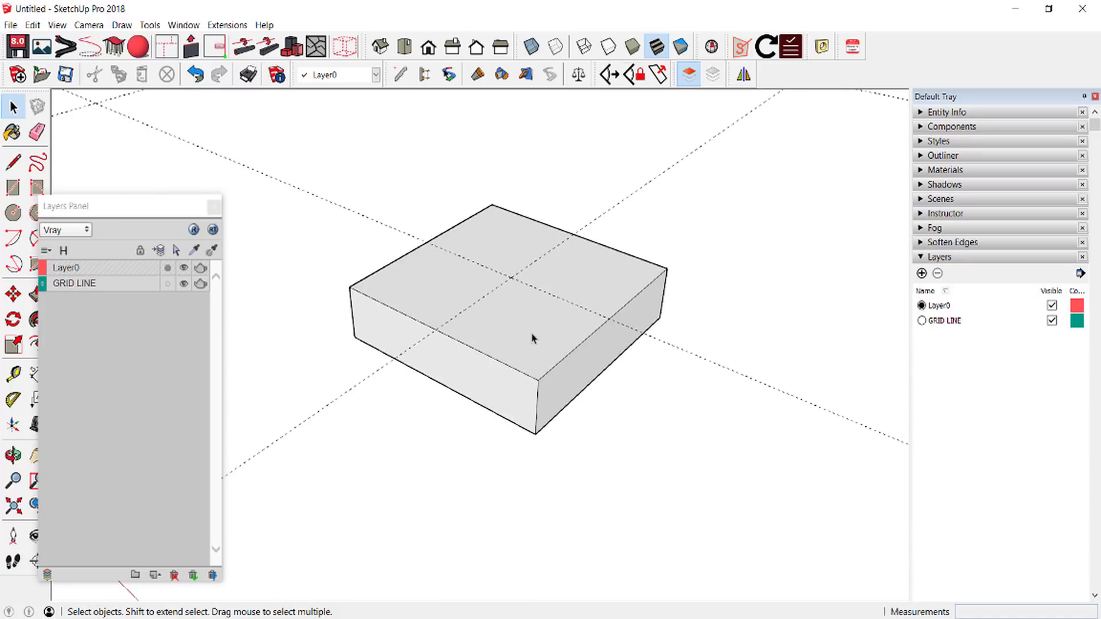
{"action": "triple_click", "coordinate": [531, 339]}
Turn the selected box into a component named F1
{"action": "right_click", "coordinate": [514, 332]}
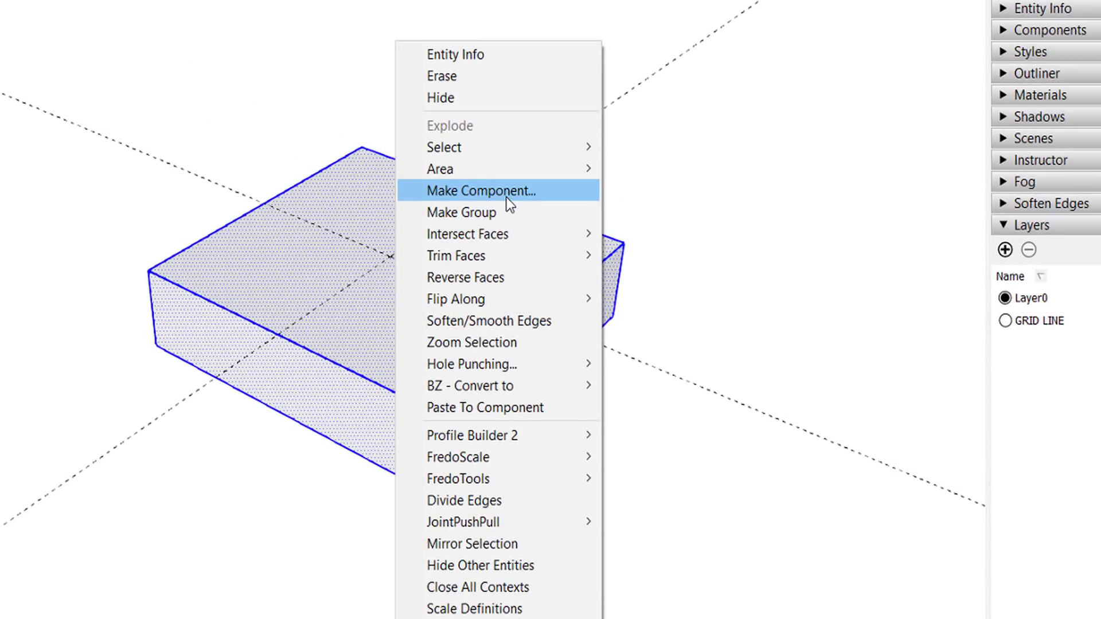
{"action": "left_click", "coordinate": [507, 197]}
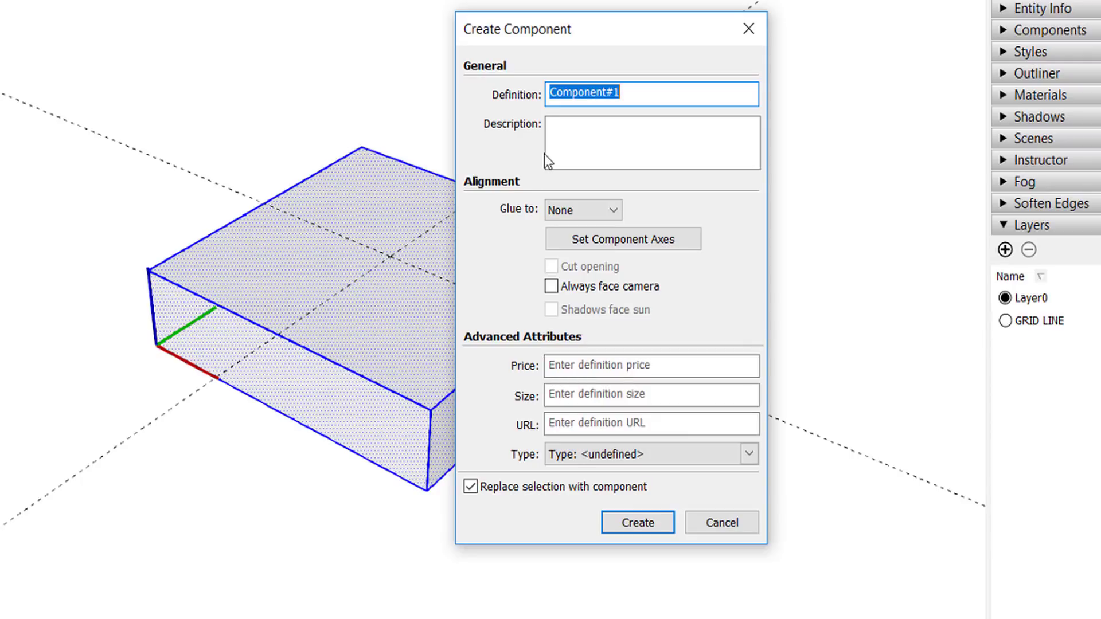
{"action": "type", "text": "F1"}
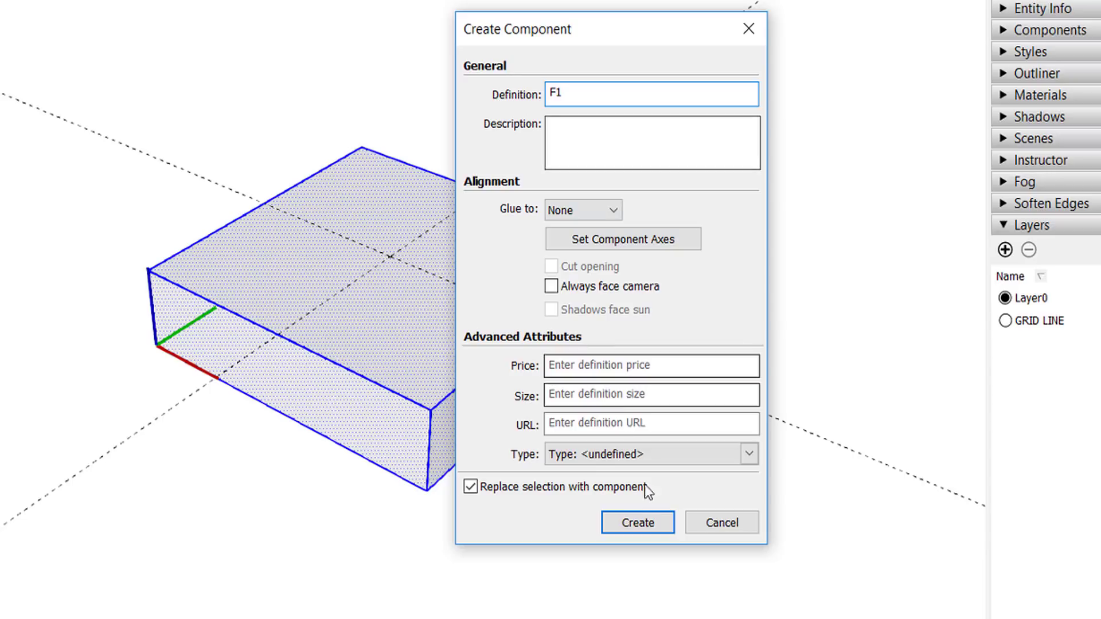
{"action": "left_click", "coordinate": [642, 525]}
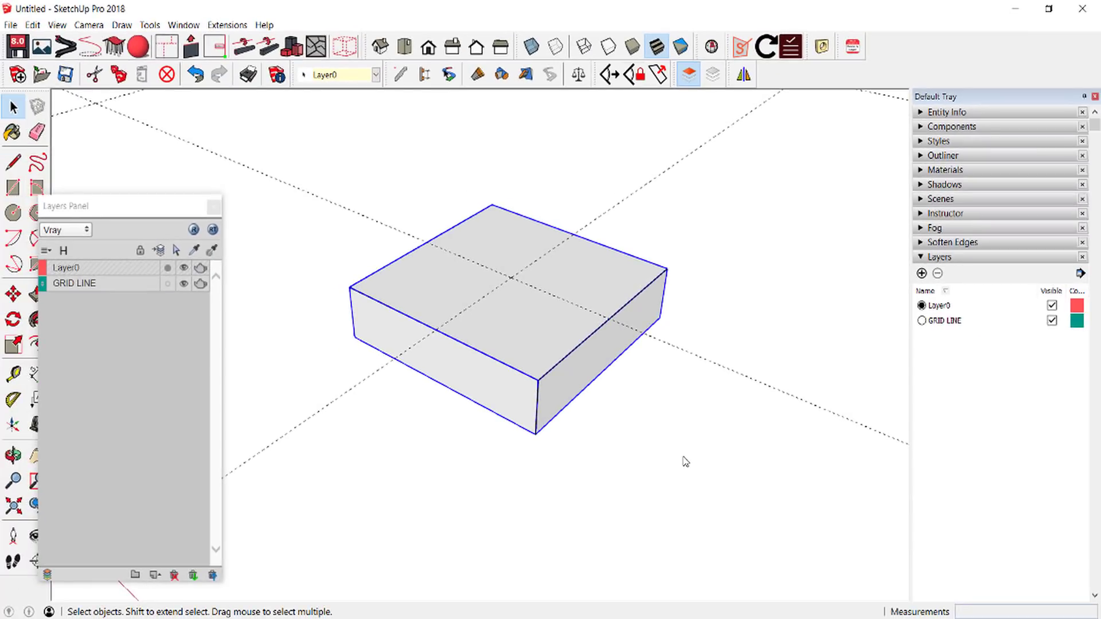
{"action": "mouse_move", "coordinate": [490, 408]}
{"action": "middle_mouse_down"}
{"action": "mouse_move", "coordinate": [511, 394]}
{"action": "mouse_move", "coordinate": [517, 404]}
{"action": "middle_mouse_up"}
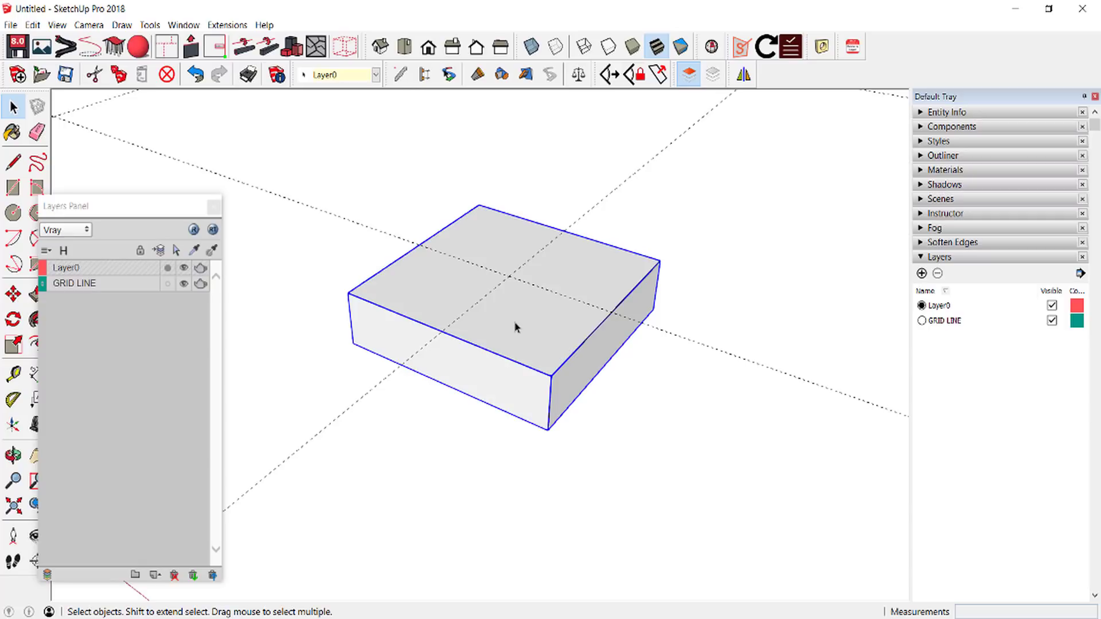
Open the F1 footing for editing, inspect it from several angles, then select it
{"action": "double_click", "coordinate": [538, 353]}
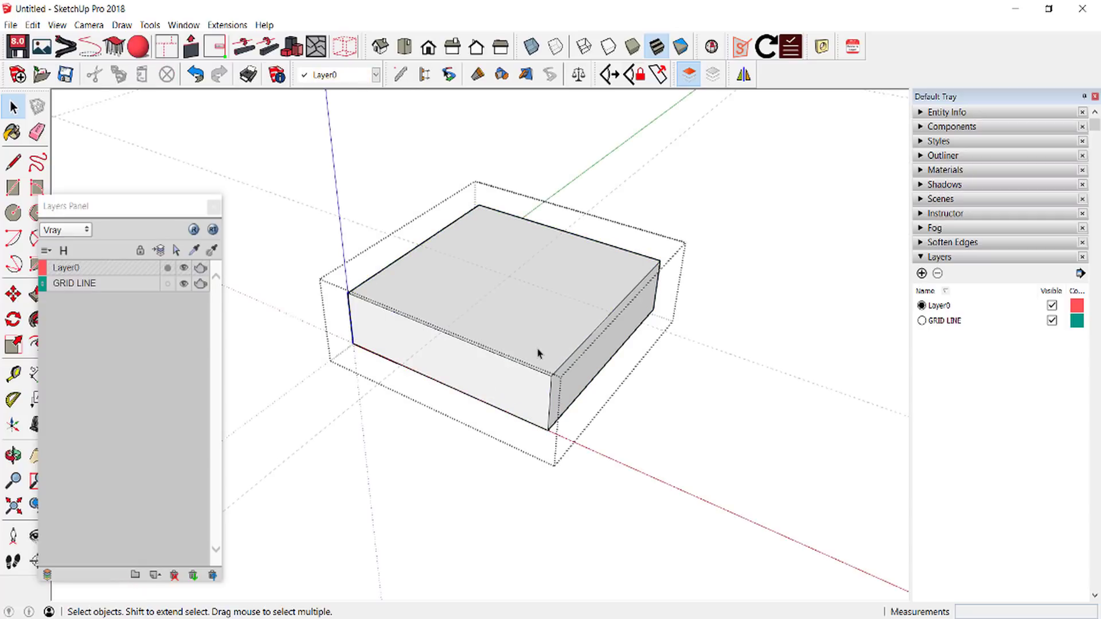
{"action": "middle_click_drag", "start_coordinate": [539, 351], "coordinate": [531, 352]}
{"action": "scroll", "coordinate": [356, 357], "scroll_direction": "up", "scroll_amount": 5}
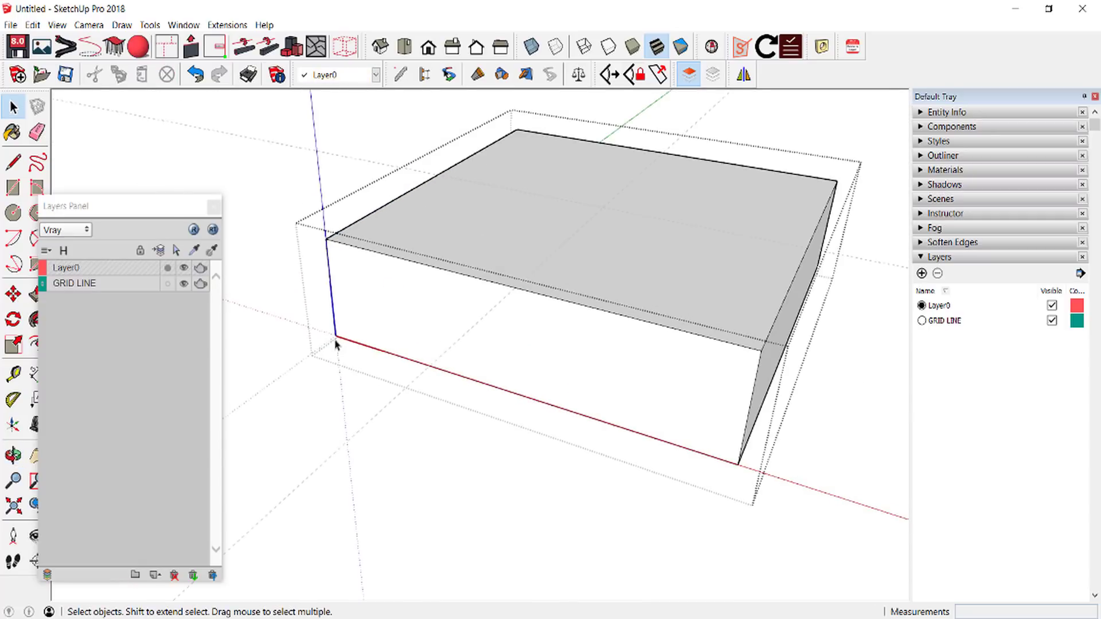
{"action": "scroll", "coordinate": [350, 351], "scroll_direction": "down", "scroll_amount": 5}
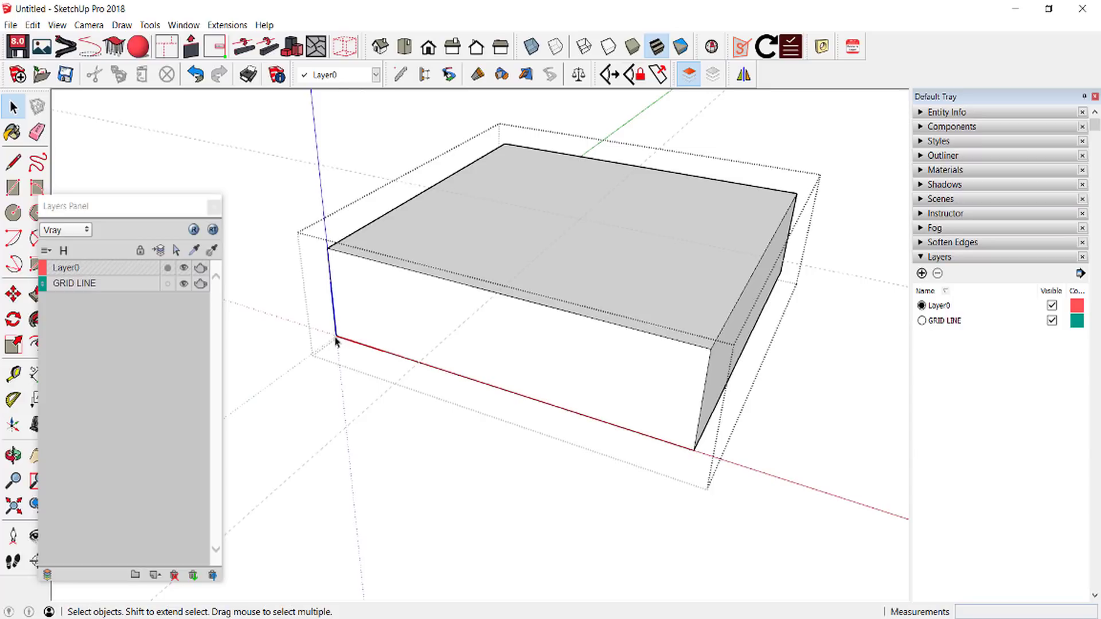
{"action": "mouse_move", "coordinate": [376, 356]}
{"action": "middle_mouse_down"}
{"action": "mouse_move", "coordinate": [450, 160]}
{"action": "mouse_move", "coordinate": [452, 240]}
{"action": "mouse_move", "coordinate": [338, 395]}
{"action": "middle_mouse_up"}
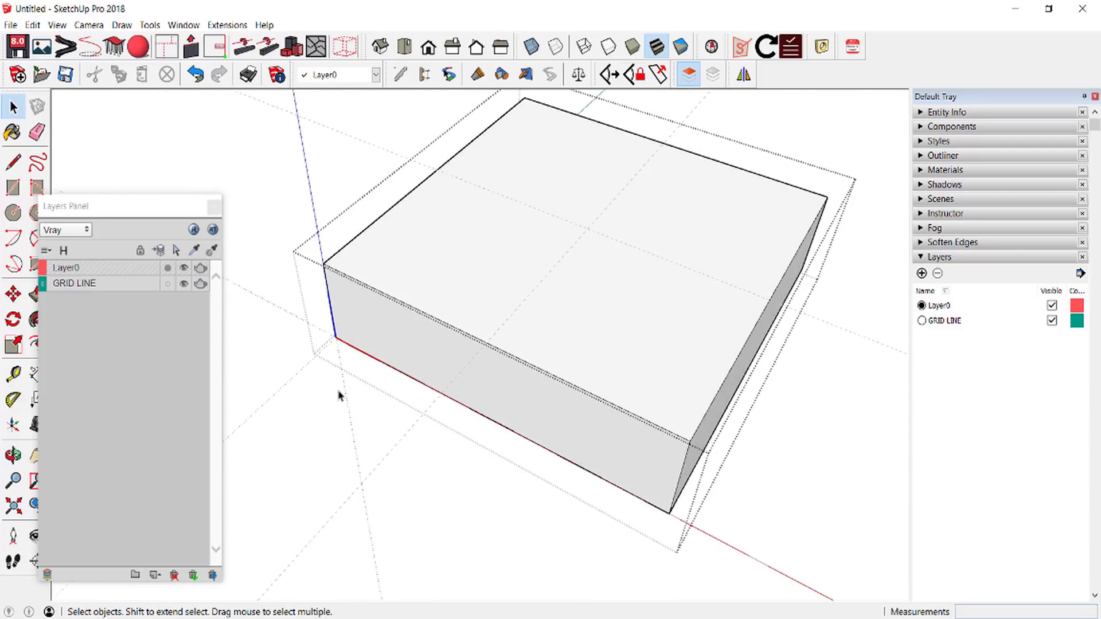
{"action": "scroll", "coordinate": [328, 352], "scroll_direction": "up", "scroll_amount": 3}
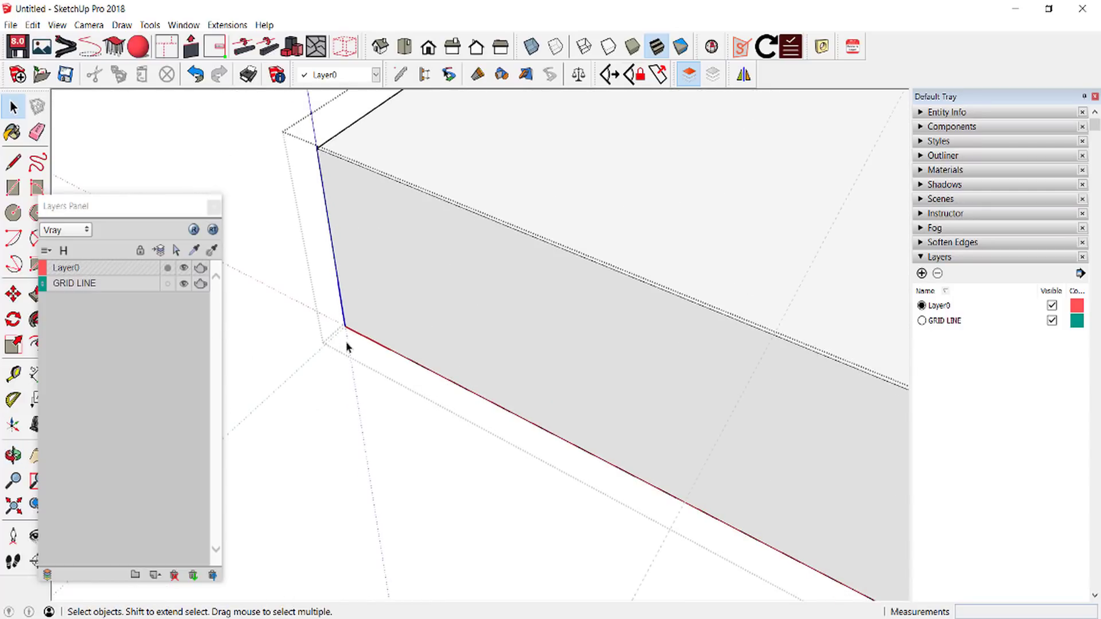
{"action": "scroll", "coordinate": [347, 346], "scroll_direction": "down", "scroll_amount": 5}
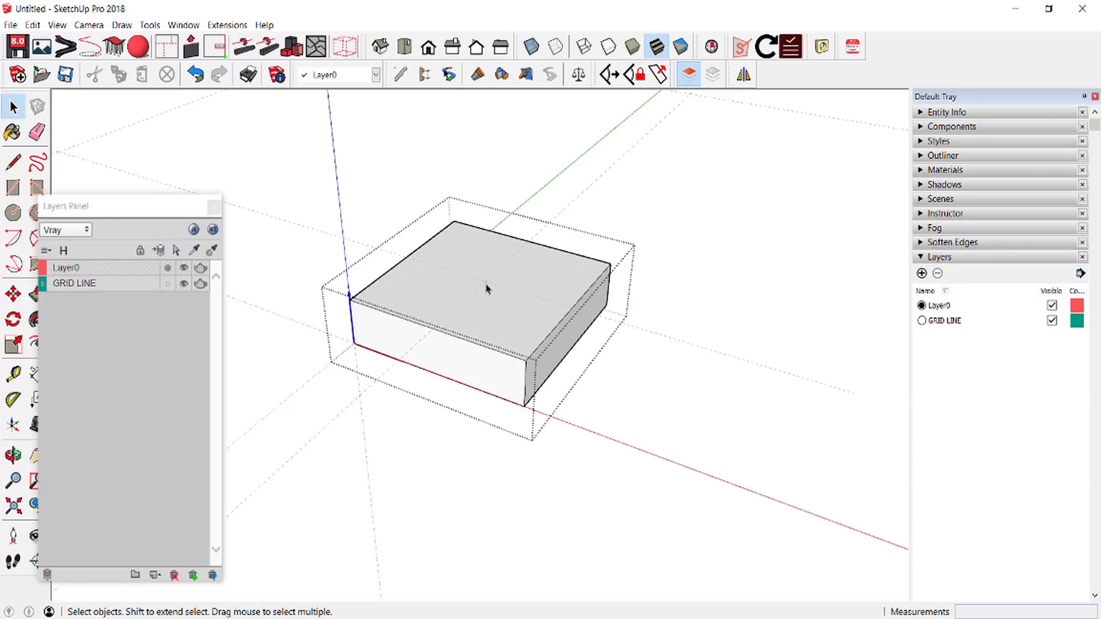
{"action": "middle_click_drag", "start_coordinate": [698, 401], "coordinate": [513, 394]}
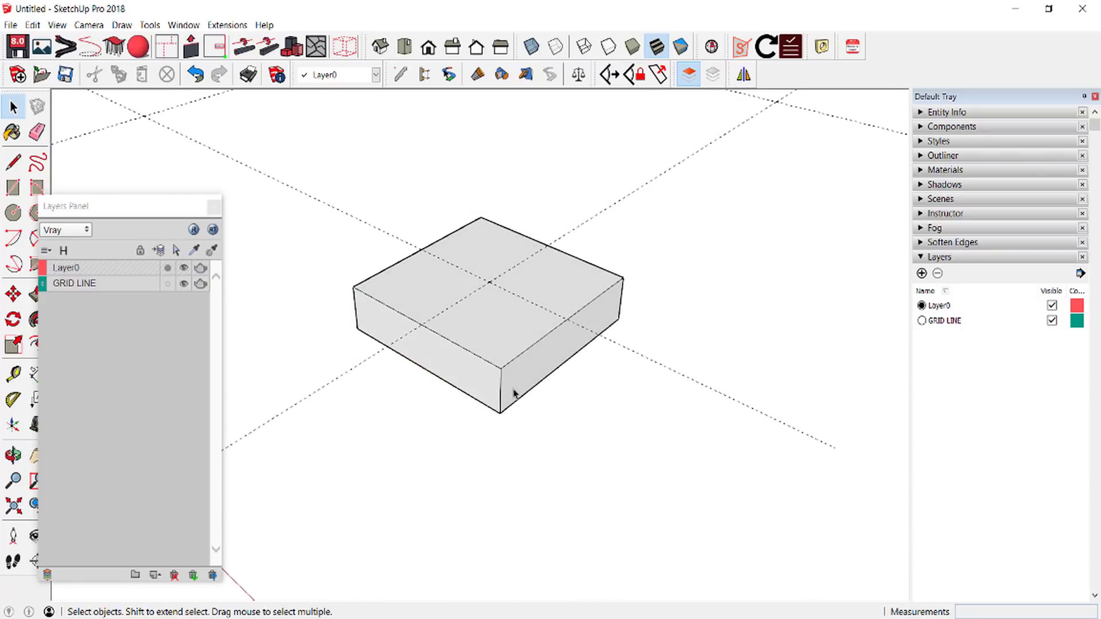
{"action": "left_click", "coordinate": [487, 344]}
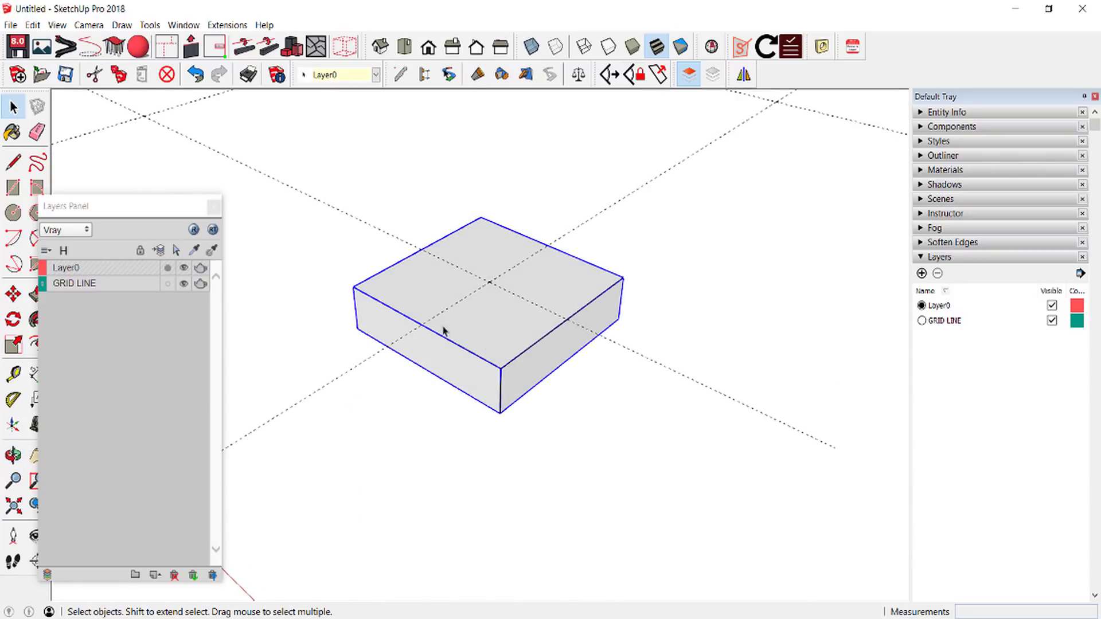
Set the footing's origin to X Center, Y Center, Z Top with Axes Tools, then orbit to check
{"action": "left_click", "coordinate": [220, 27]}
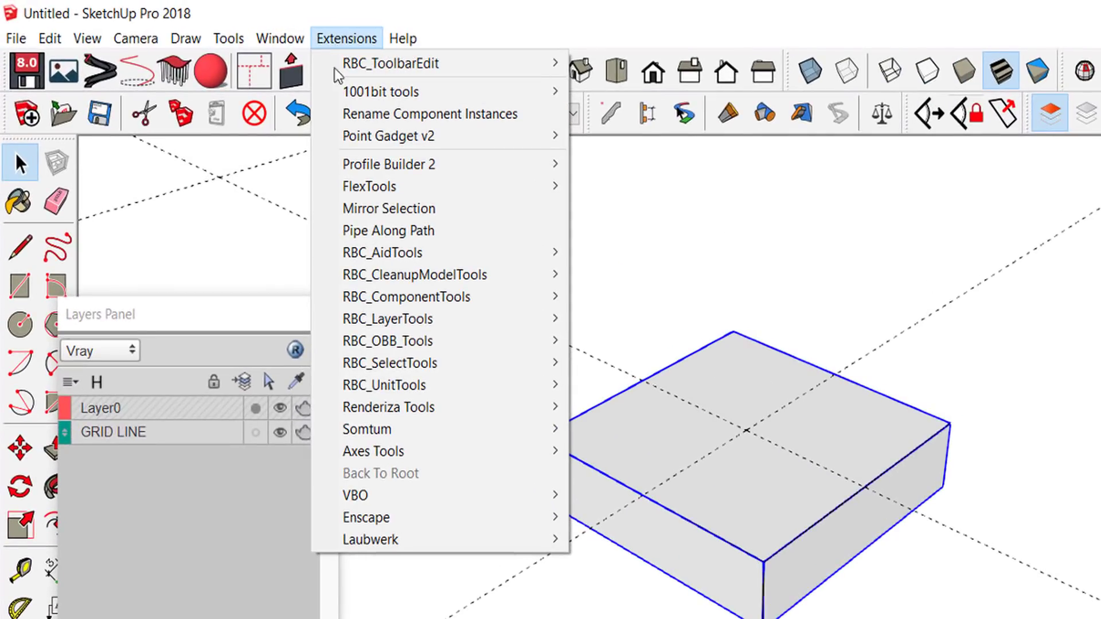
{"action": "mouse_move", "coordinate": [373, 452]}
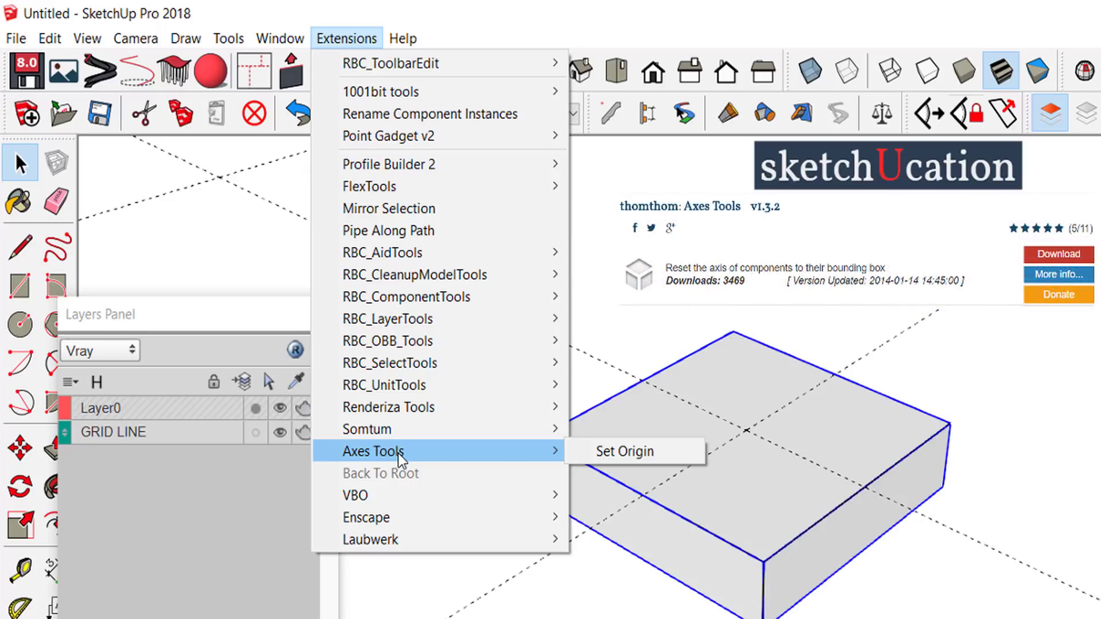
{"action": "left_click", "coordinate": [625, 452]}
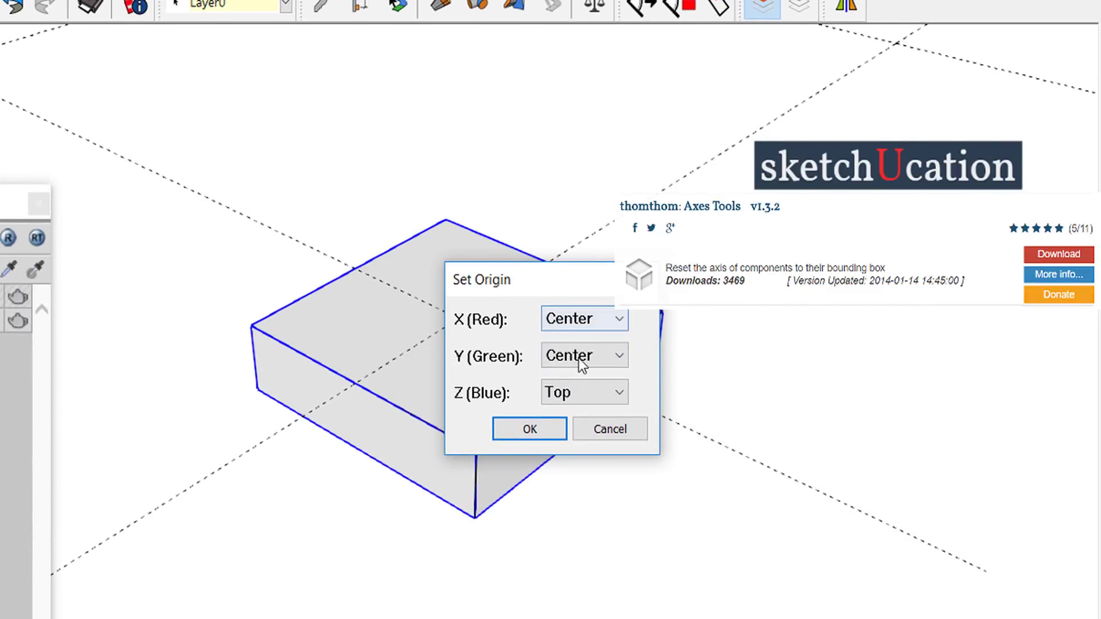
{"action": "left_click", "coordinate": [532, 432]}
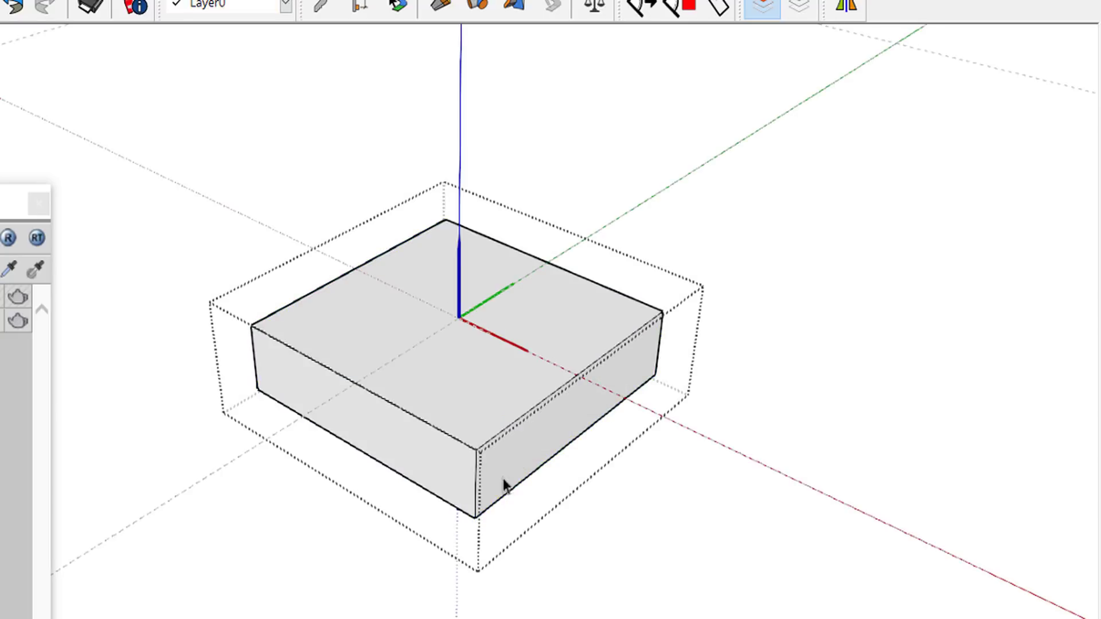
{"action": "mouse_move", "coordinate": [504, 484]}
{"action": "middle_mouse_down"}
{"action": "mouse_move", "coordinate": [556, 216]}
{"action": "mouse_move", "coordinate": [683, 450]}
{"action": "middle_mouse_up"}
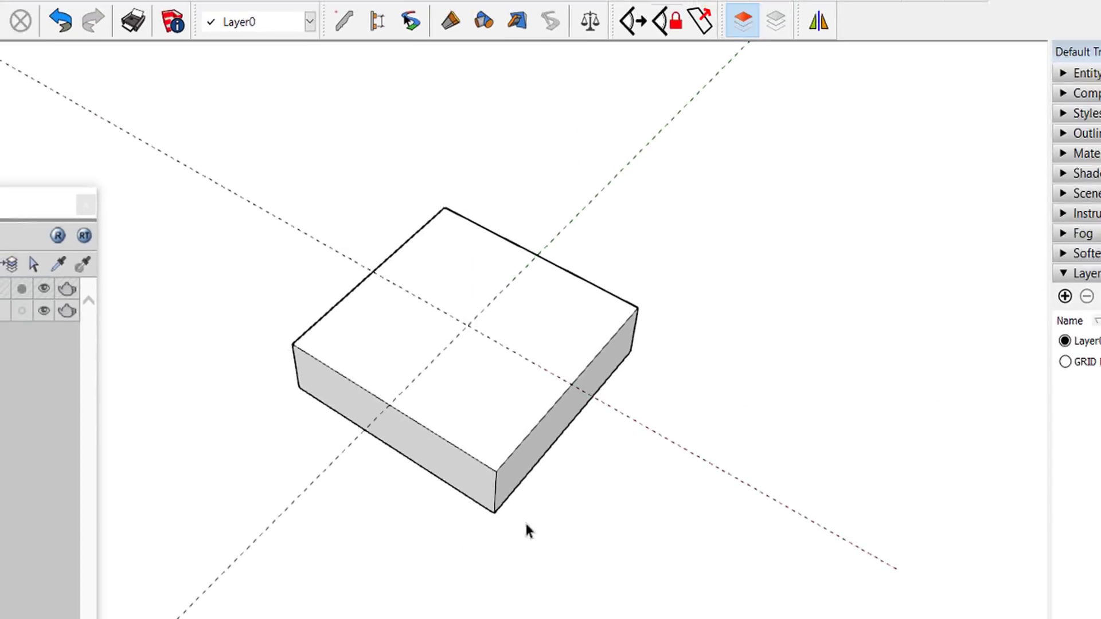
{"action": "middle_click_drag", "start_coordinate": [516, 398], "coordinate": [566, 405]}
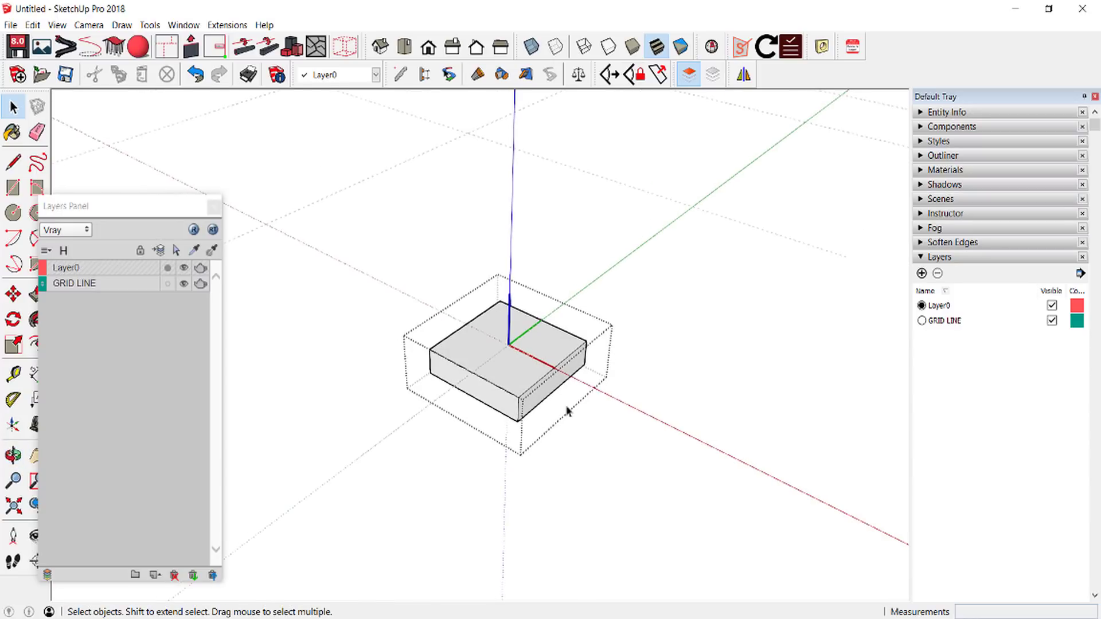
Add a new layer in the Layers Panel and name it F1
{"action": "scroll", "coordinate": [588, 480], "scroll_direction": "down", "scroll_amount": 3}
{"action": "middle_click_drag", "start_coordinate": [588, 480], "coordinate": [516, 459]}
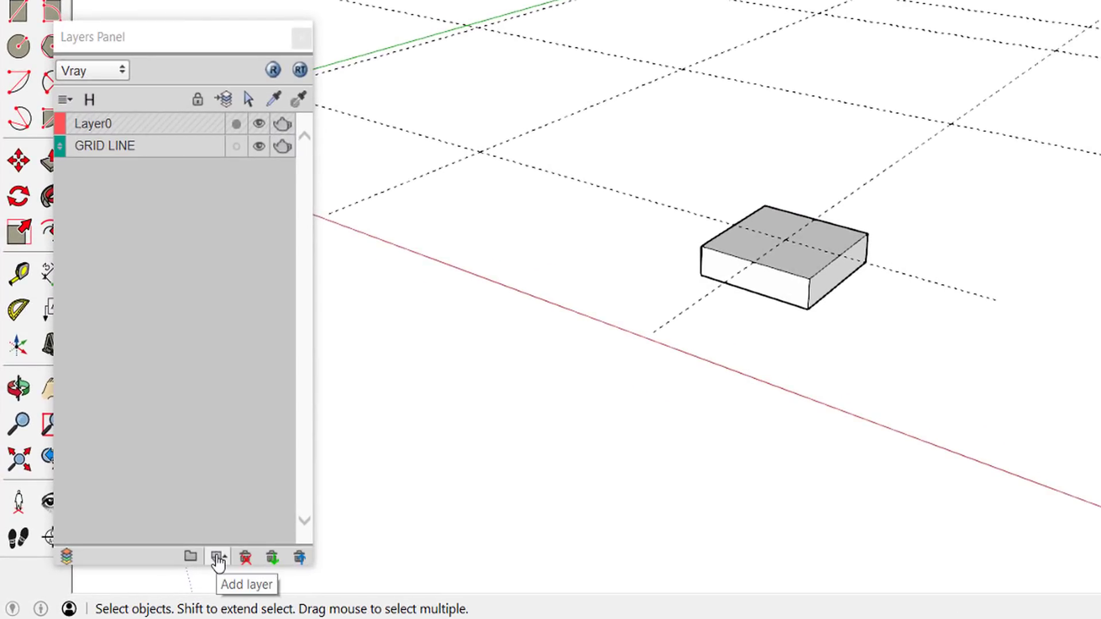
{"action": "left_click", "coordinate": [217, 557]}
{"action": "double_click", "coordinate": [106, 165]}
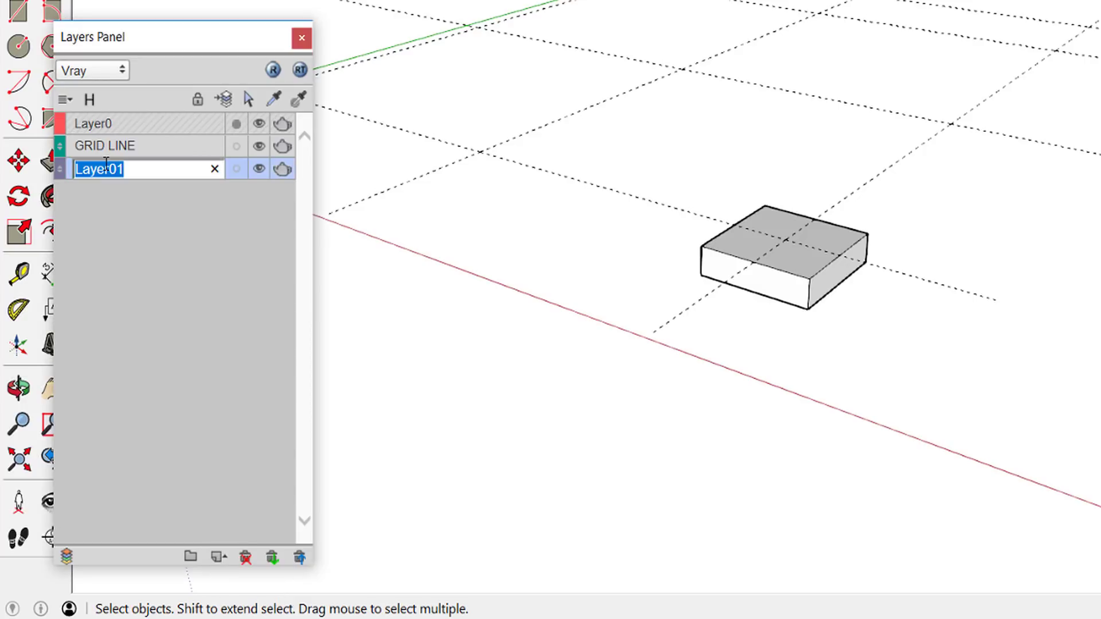
{"action": "type", "text": "f"}
{"action": "key", "text": "BackSpace"}
{"action": "type", "text": "F1"}
{"action": "key", "text": "Return"}
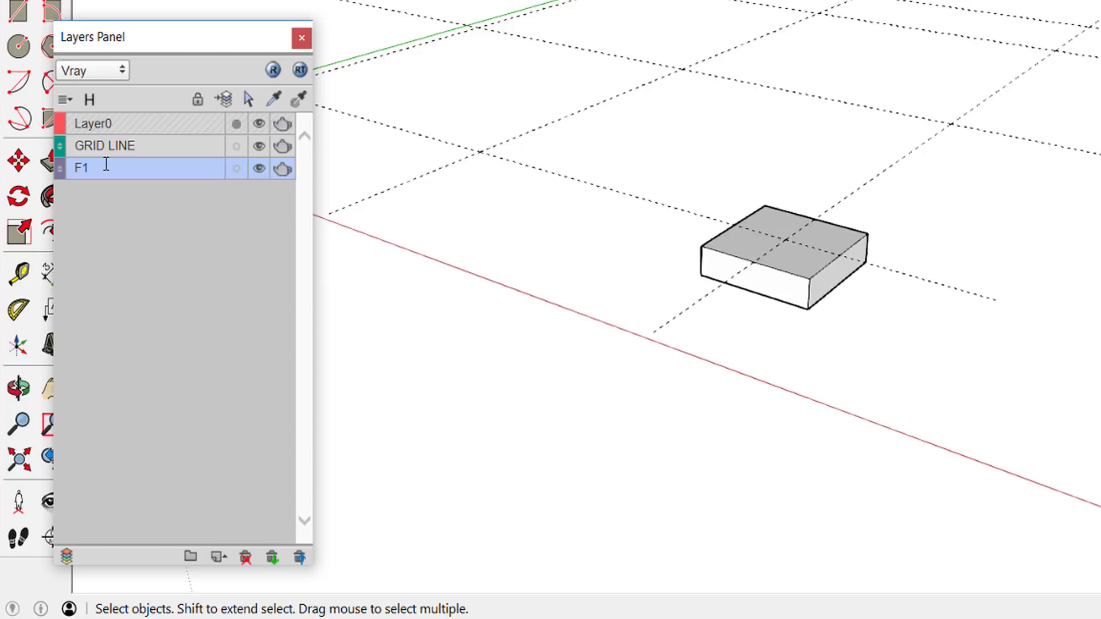
Move the footing box onto layer F1
{"action": "left_click", "coordinate": [723, 271]}
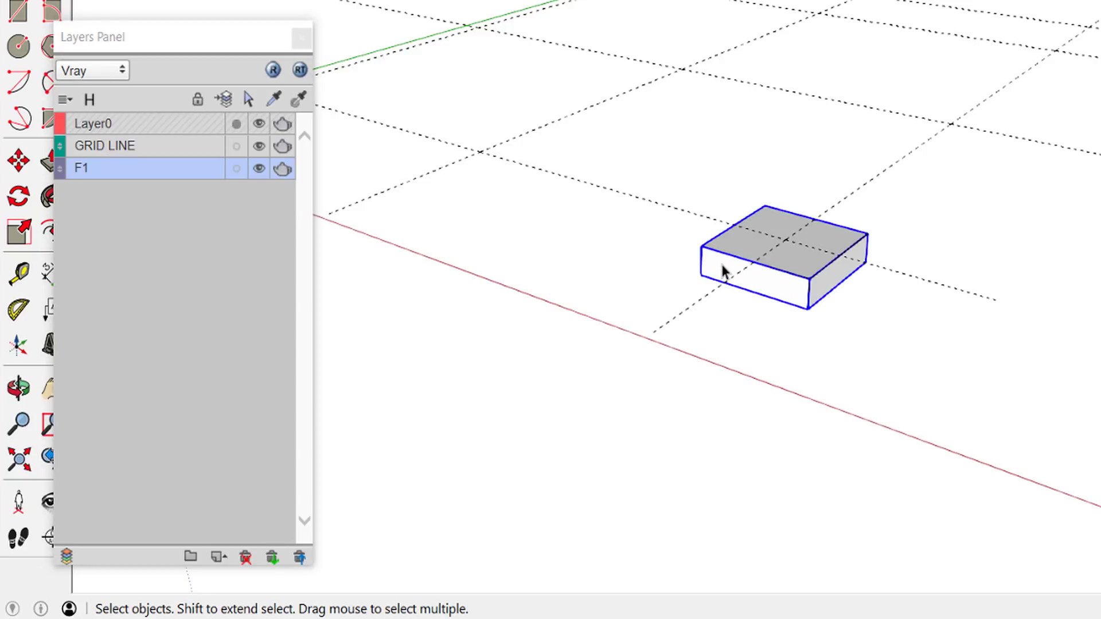
{"action": "left_click", "coordinate": [223, 103]}
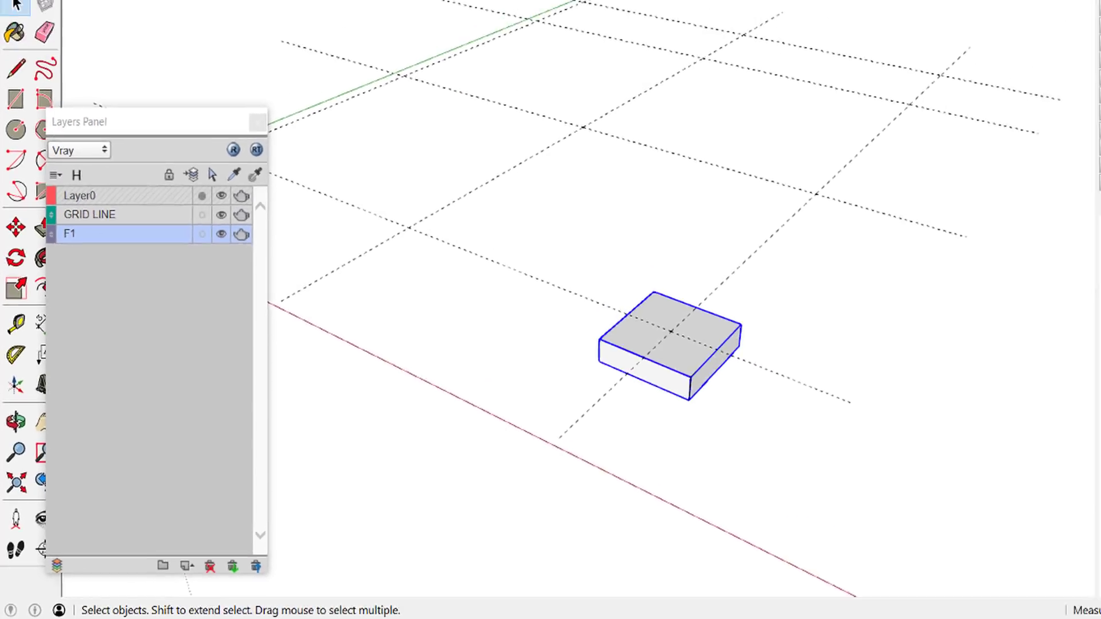
{"action": "left_click", "coordinate": [926, 259]}
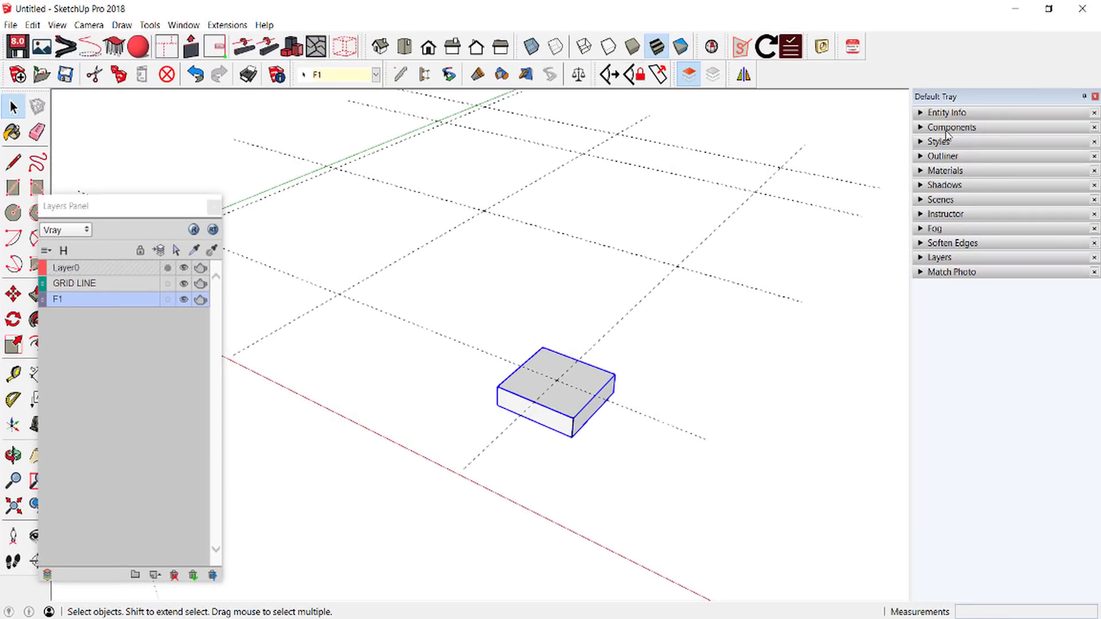
From the Components panel, place the first F1 footing copies on grid crossings
{"action": "left_click", "coordinate": [946, 129]}
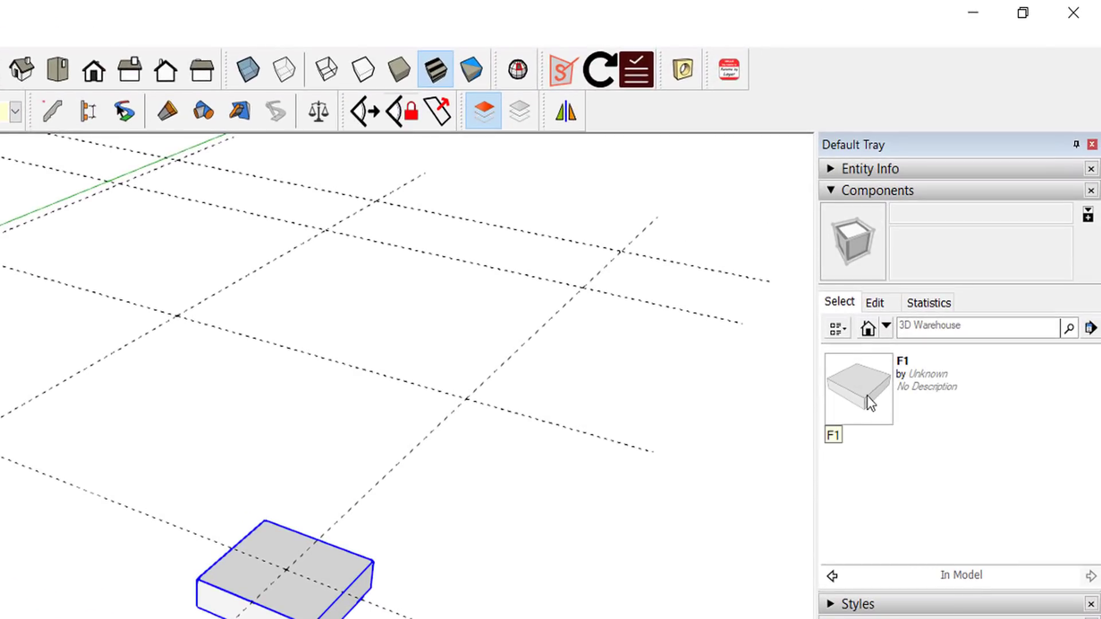
{"action": "left_click", "coordinate": [867, 395]}
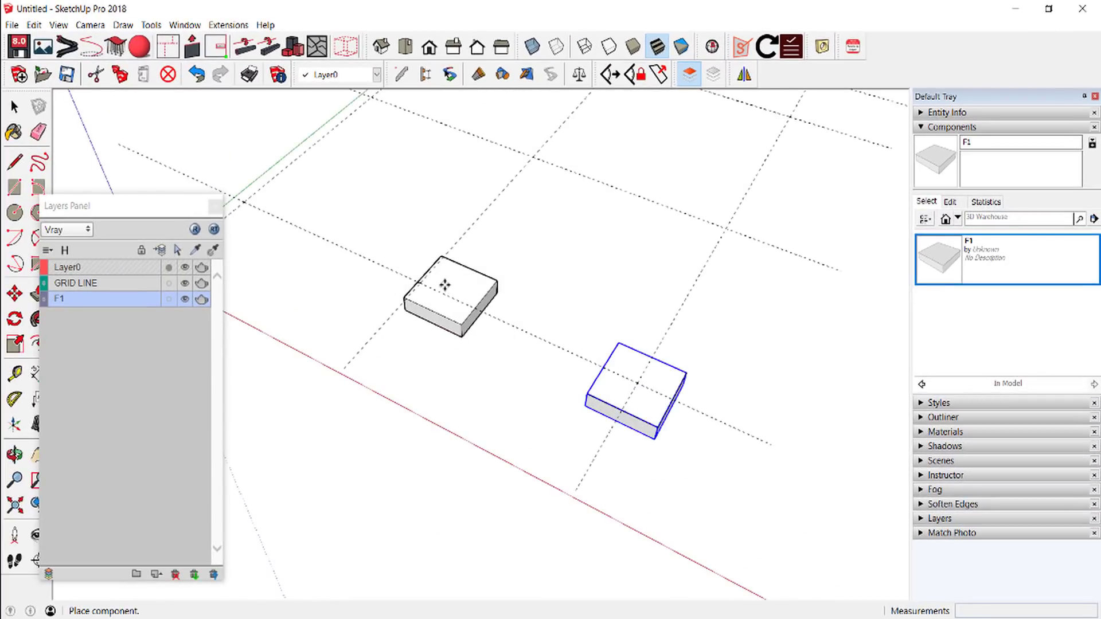
{"action": "left_click", "coordinate": [424, 289]}
{"action": "left_click", "coordinate": [932, 260]}
{"action": "scroll", "coordinate": [846, 310], "scroll_direction": "down", "scroll_amount": 2}
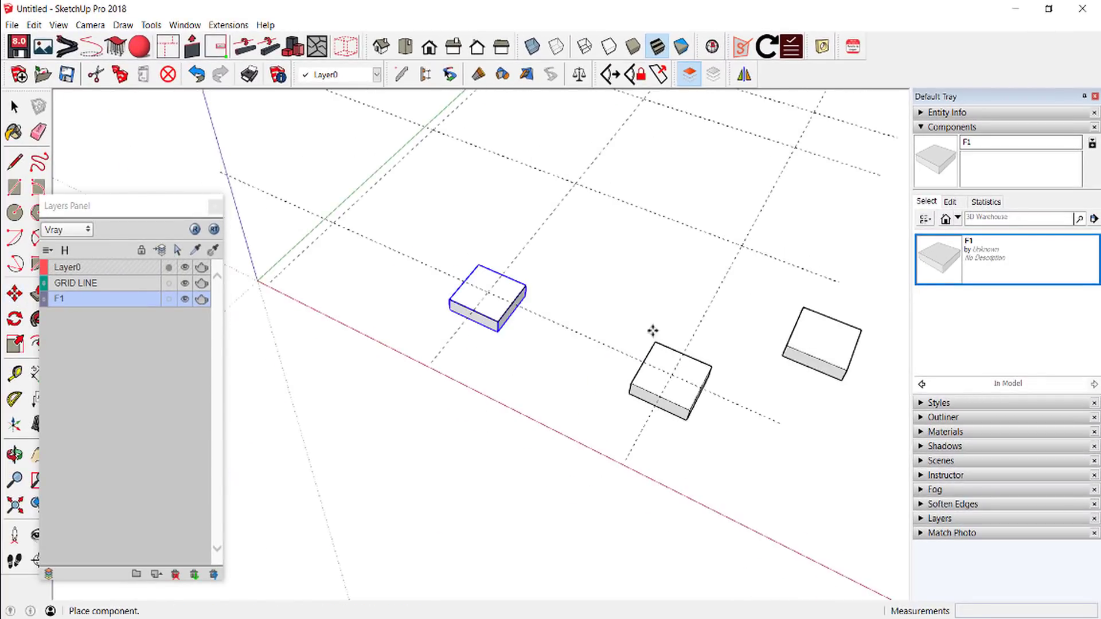
{"action": "middle_click_drag", "start_coordinate": [652, 331], "coordinate": [319, 226]}
{"action": "left_click", "coordinate": [285, 207]}
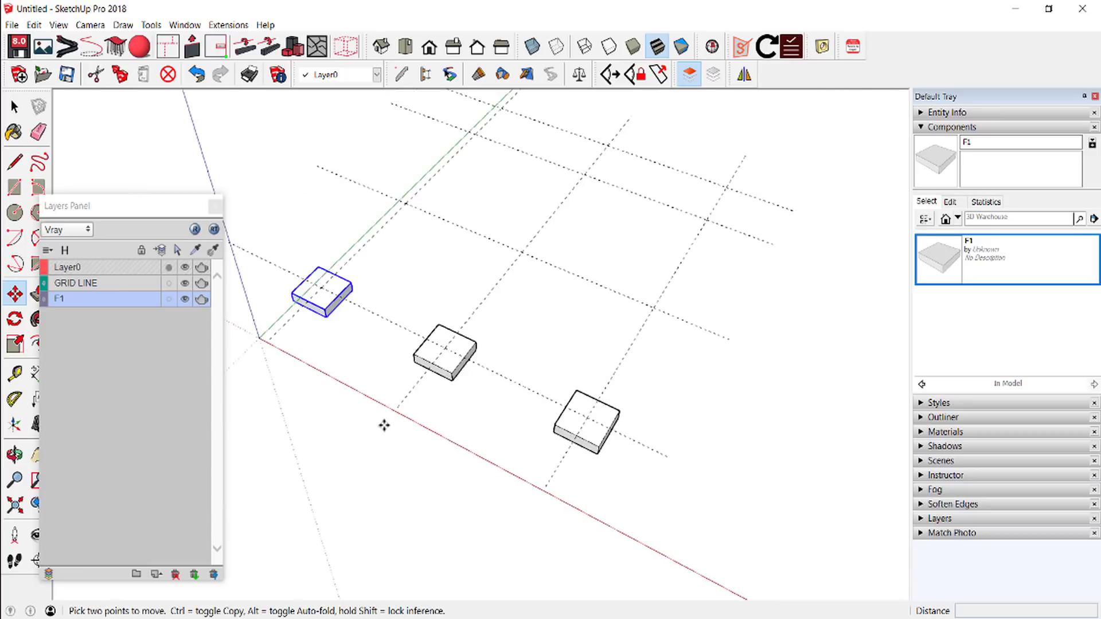
{"action": "scroll", "coordinate": [384, 425], "scroll_direction": "down", "scroll_amount": 2}
{"action": "left_click", "coordinate": [941, 257]}
{"action": "scroll", "coordinate": [688, 351], "scroll_direction": "up", "scroll_amount": 2}
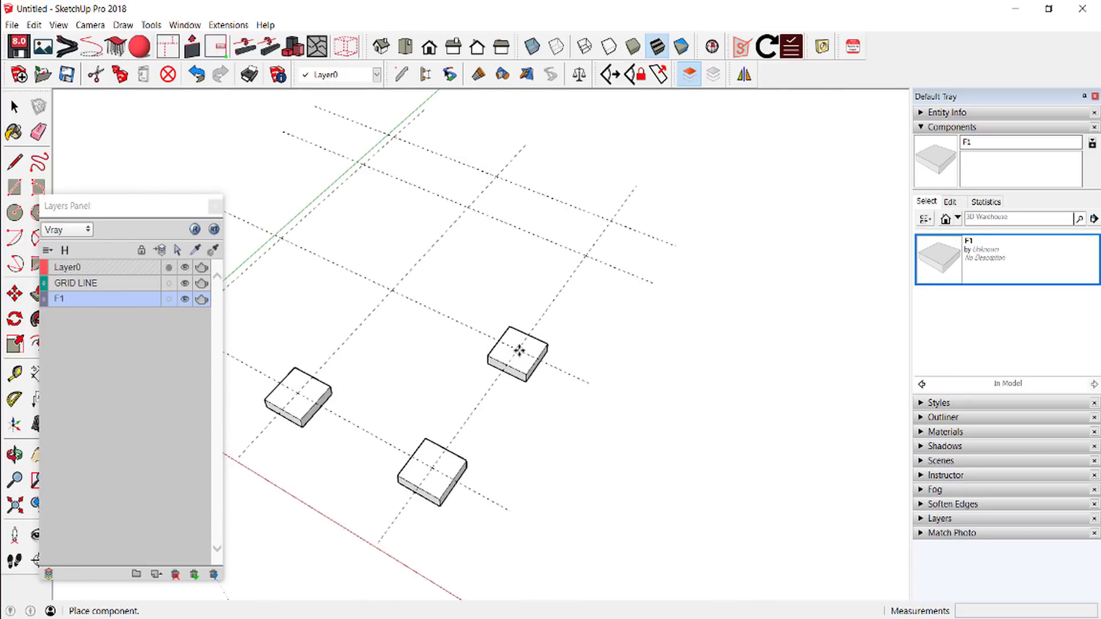
{"action": "left_click", "coordinate": [519, 351]}
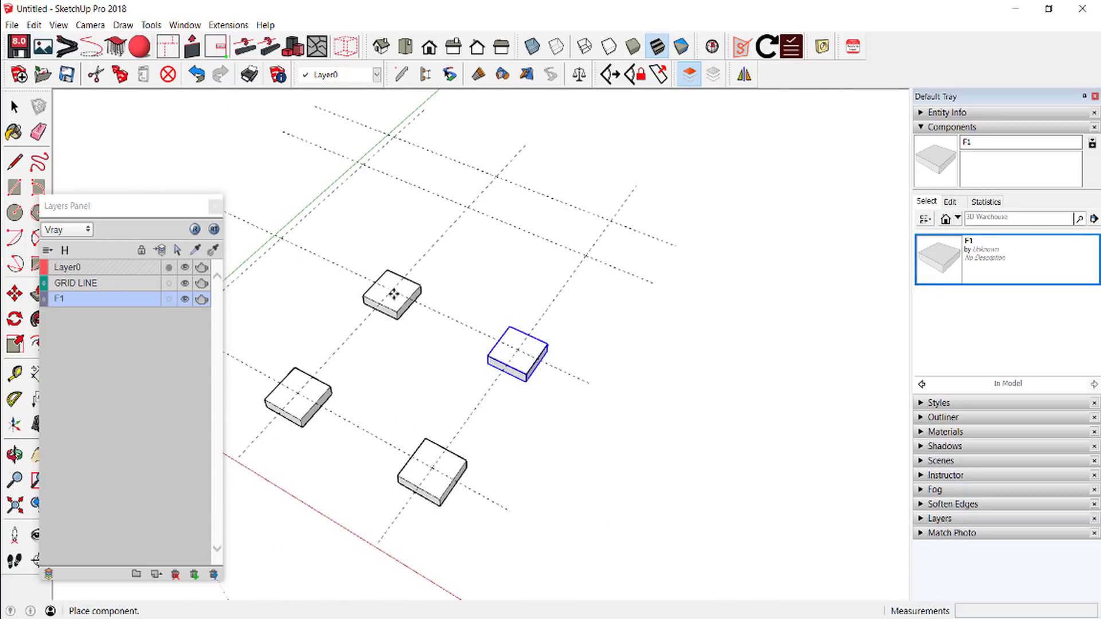
Place more F1 footing copies across the remaining grid intersections
{"action": "left_click", "coordinate": [939, 261]}
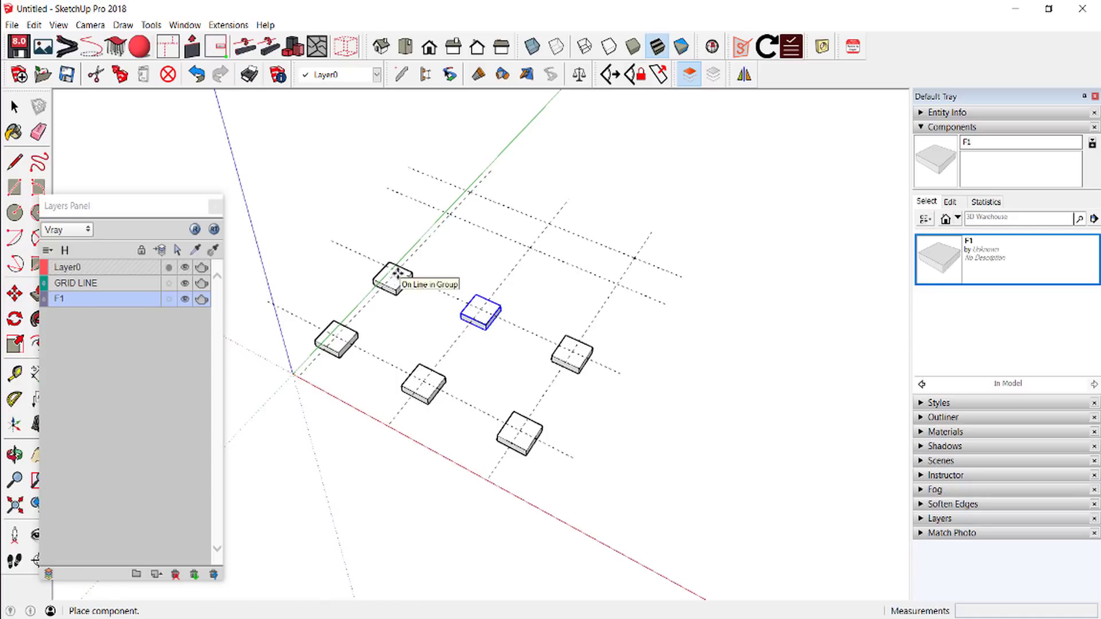
{"action": "left_click", "coordinate": [395, 276]}
{"action": "left_click", "coordinate": [940, 261]}
{"action": "scroll", "coordinate": [722, 282], "scroll_direction": "up", "scroll_amount": 2}
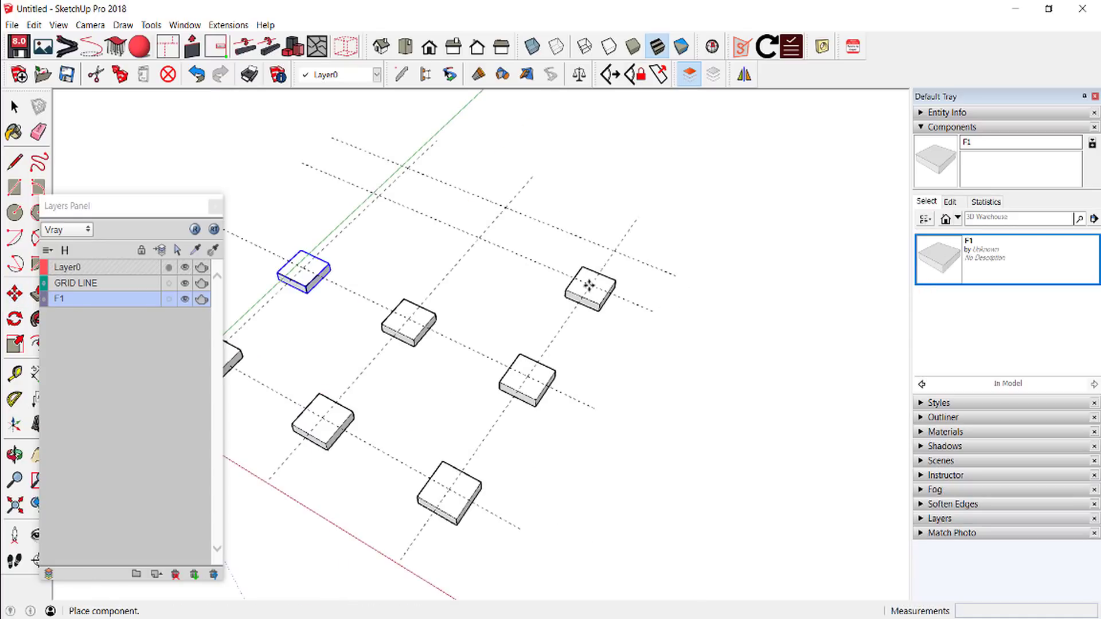
{"action": "left_click", "coordinate": [595, 289]}
{"action": "left_click", "coordinate": [941, 261]}
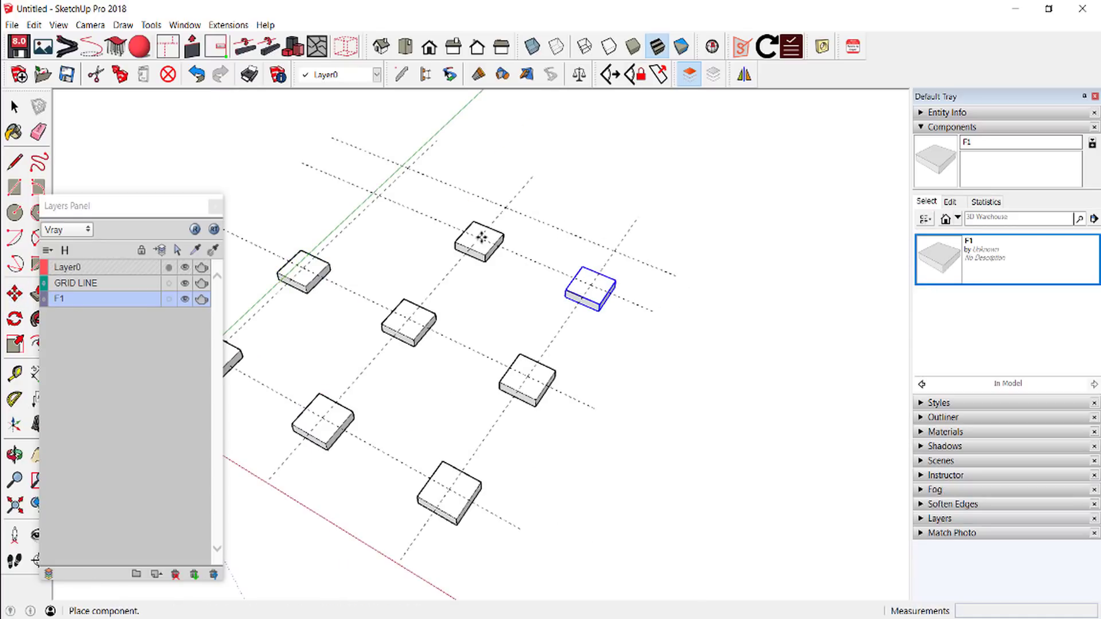
{"action": "left_click", "coordinate": [477, 242]}
{"action": "left_click", "coordinate": [940, 261]}
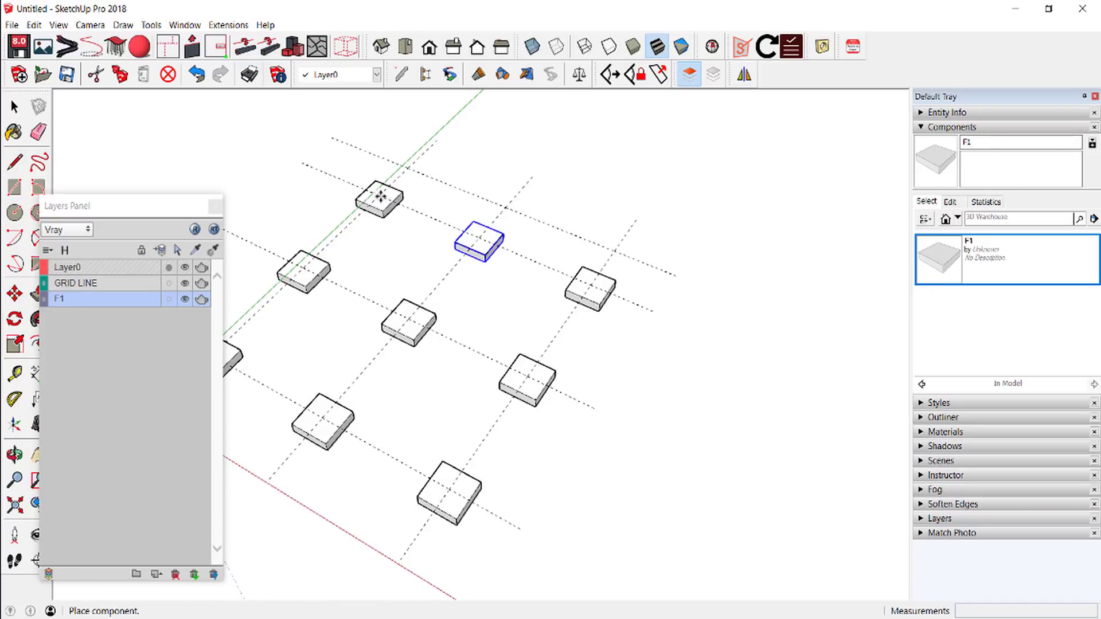
{"action": "left_click", "coordinate": [380, 197]}
{"action": "left_click", "coordinate": [941, 261]}
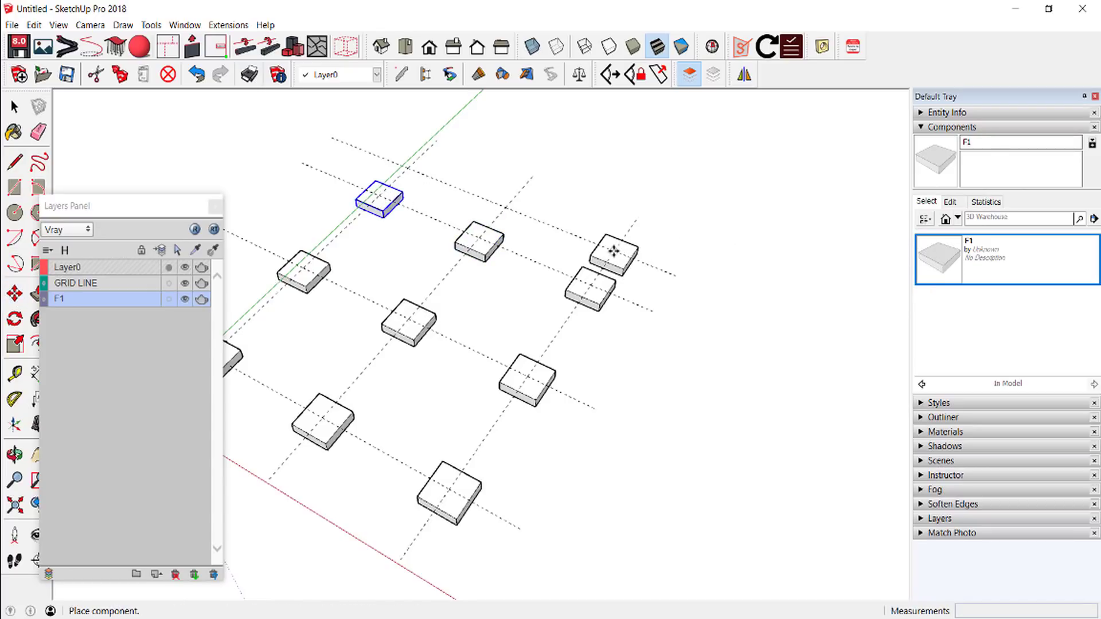
{"action": "left_click", "coordinate": [613, 251]}
{"action": "left_click", "coordinate": [939, 263]}
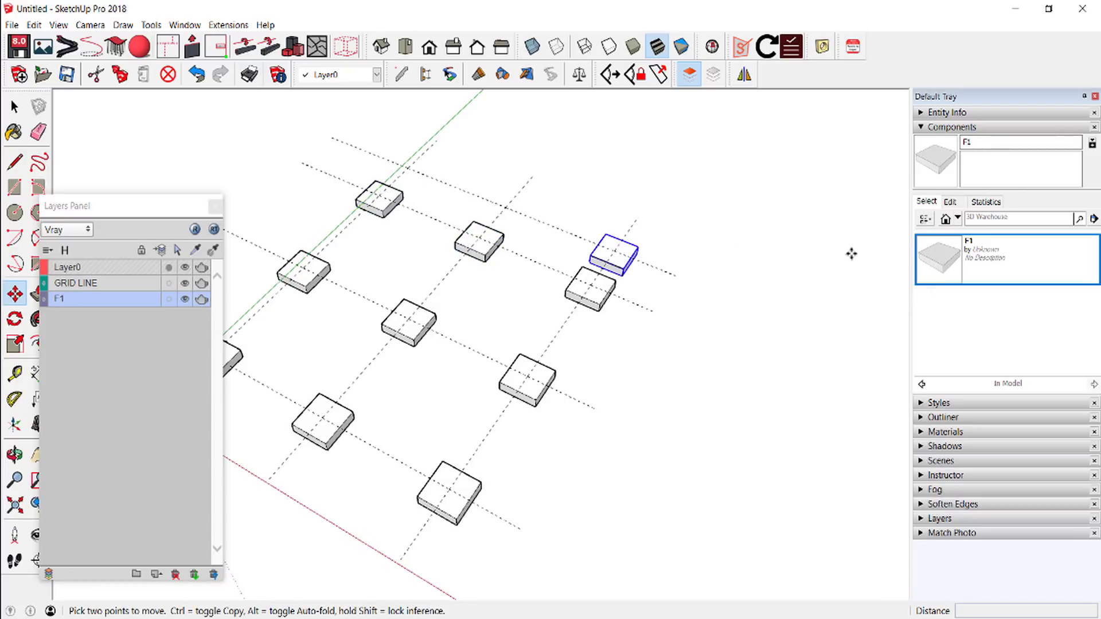
{"action": "left_click", "coordinate": [503, 211]}
Drop the last F1 footing copy on the top-left grid point and return to Select
{"action": "left_click", "coordinate": [932, 258]}
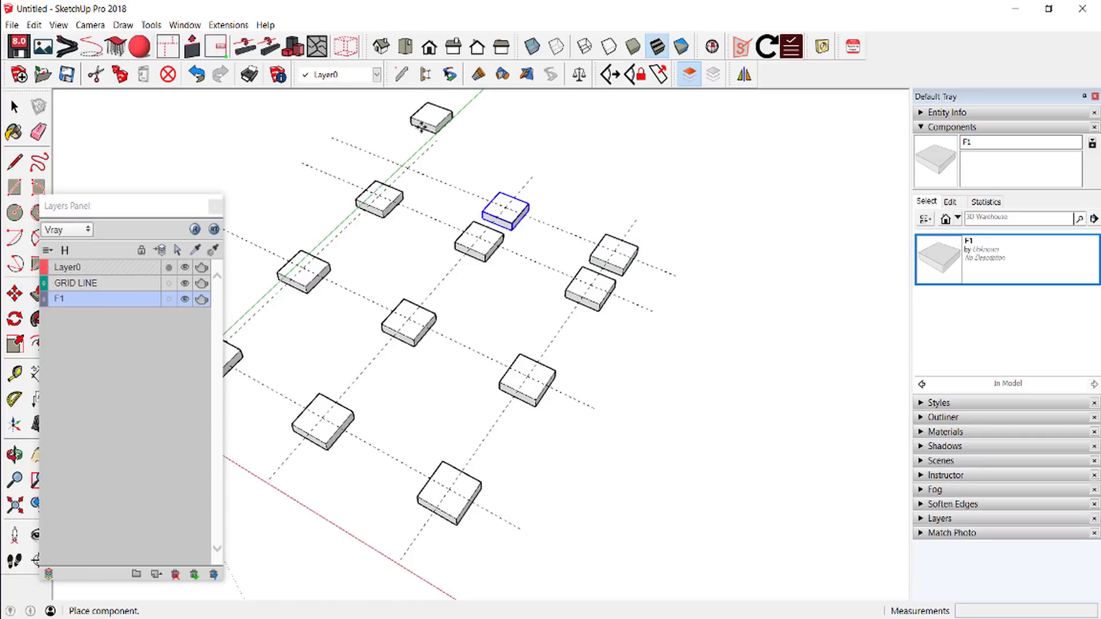
{"action": "scroll", "coordinate": [413, 126], "scroll_direction": "up", "scroll_amount": 3}
{"action": "left_click", "coordinate": [404, 188]}
{"action": "scroll", "coordinate": [607, 179], "scroll_direction": "down", "scroll_amount": 3}
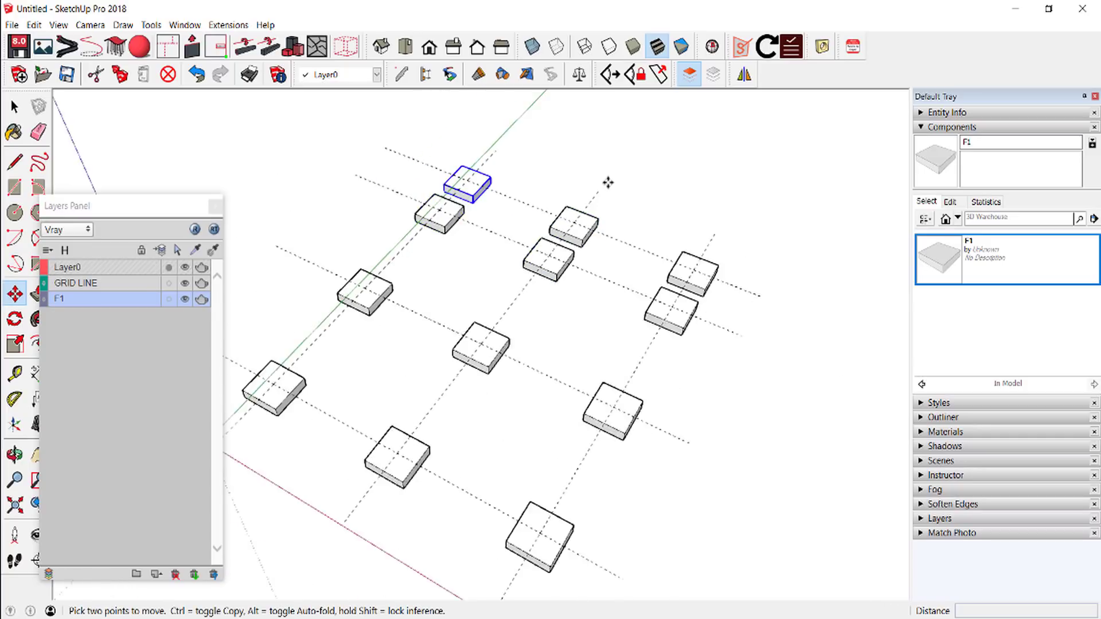
{"action": "scroll", "coordinate": [602, 177], "scroll_direction": "down", "scroll_amount": 2}
{"action": "scroll", "coordinate": [678, 303], "scroll_direction": "up", "scroll_amount": 1}
{"action": "key", "text": "space"}
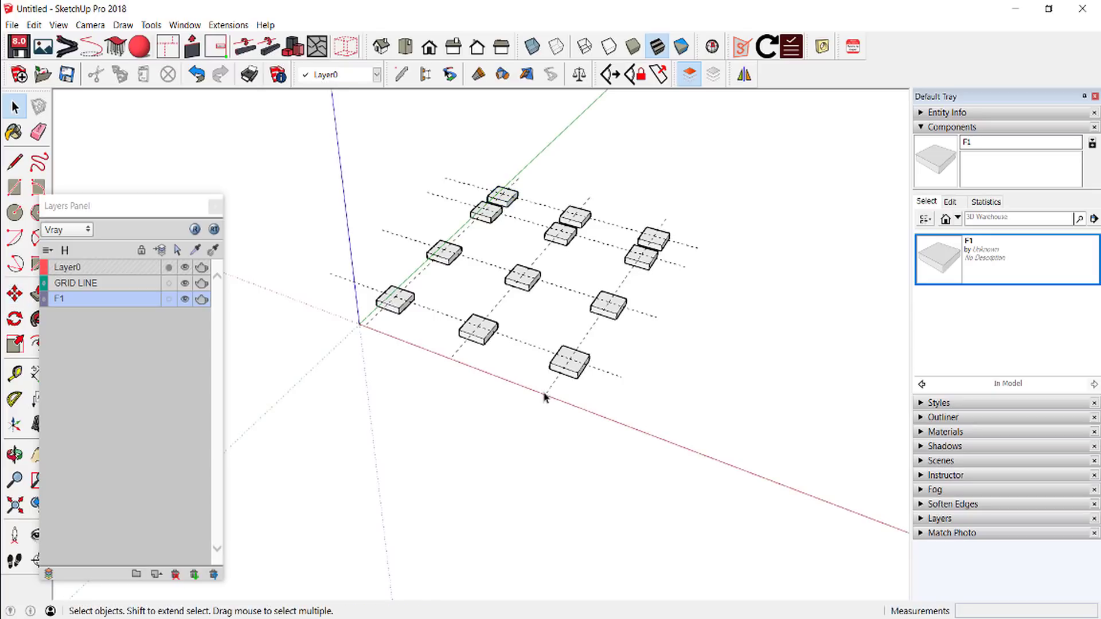
{"action": "scroll", "coordinate": [573, 337], "scroll_direction": "up", "scroll_amount": 2}
Draw a 0.2 by 0.2 rectangle centred on the footing's top face
{"action": "scroll", "coordinate": [592, 346], "scroll_direction": "up", "scroll_amount": 3}
{"action": "scroll", "coordinate": [608, 342], "scroll_direction": "up", "scroll_amount": 3}
{"action": "key", "text": "r"}
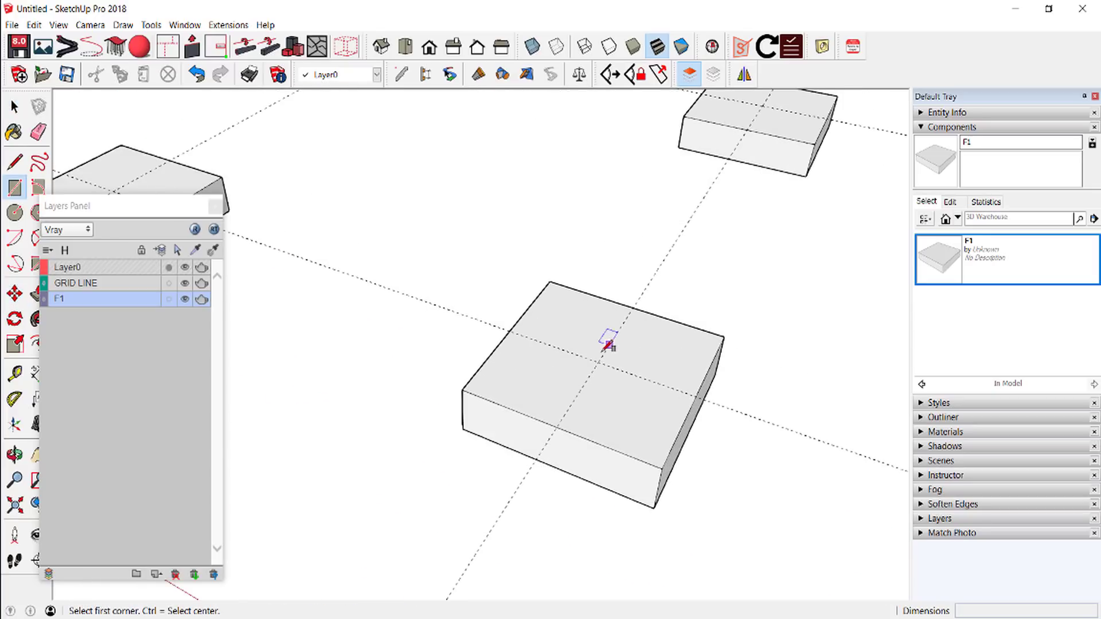
{"action": "key", "text": "ctrl"}
{"action": "left_click", "coordinate": [599, 360]}
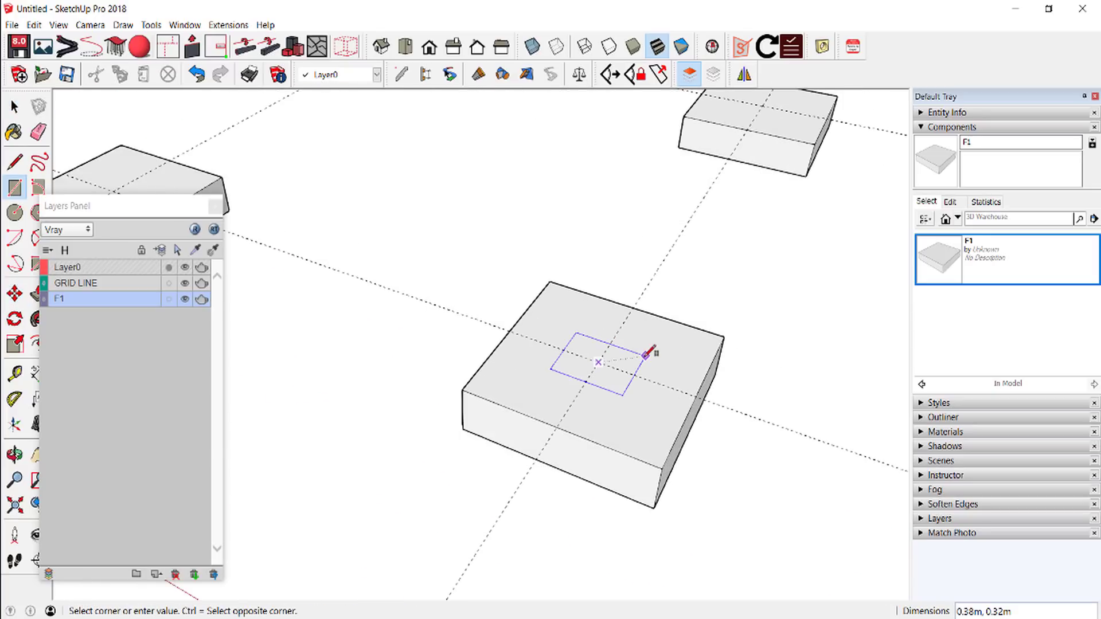
{"action": "type", "text": ".2,."}
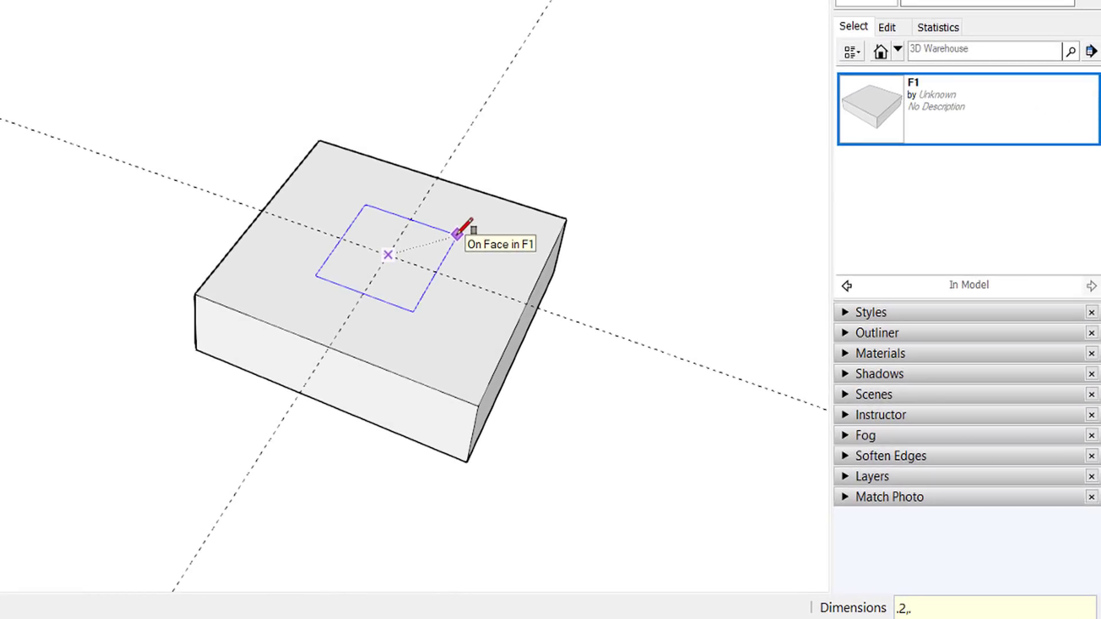
{"action": "type", "text": "2"}
{"action": "key", "text": "Return"}
Push-pull the square up 1.4 to form the column
{"action": "key", "text": "p"}
{"action": "left_click", "coordinate": [381, 253]}
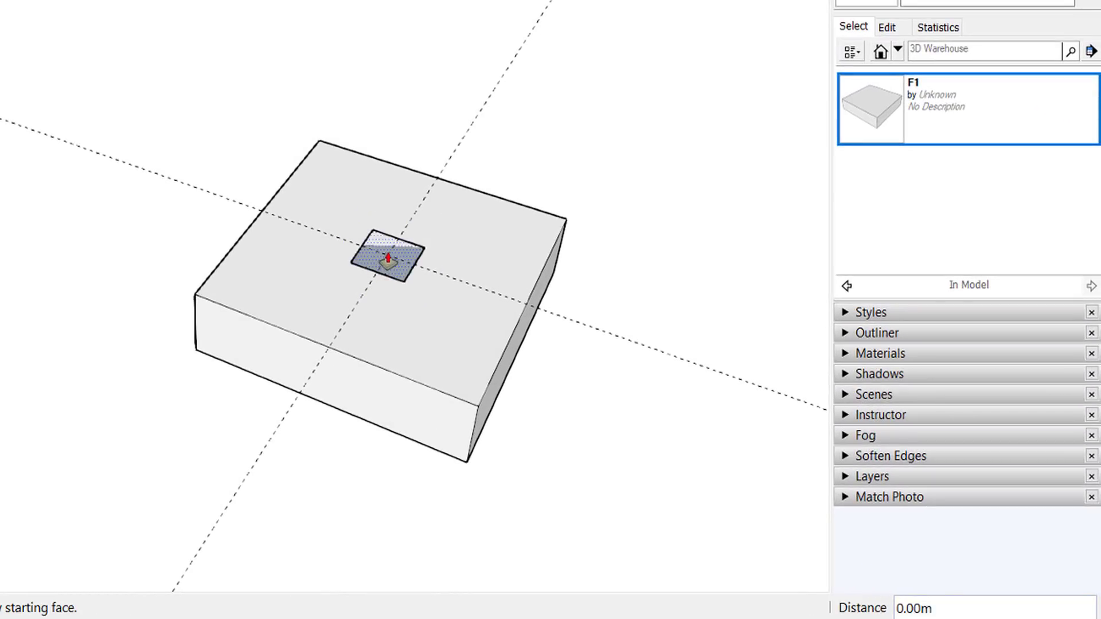
{"action": "type", "text": "1.4"}
{"action": "key", "text": "Return"}
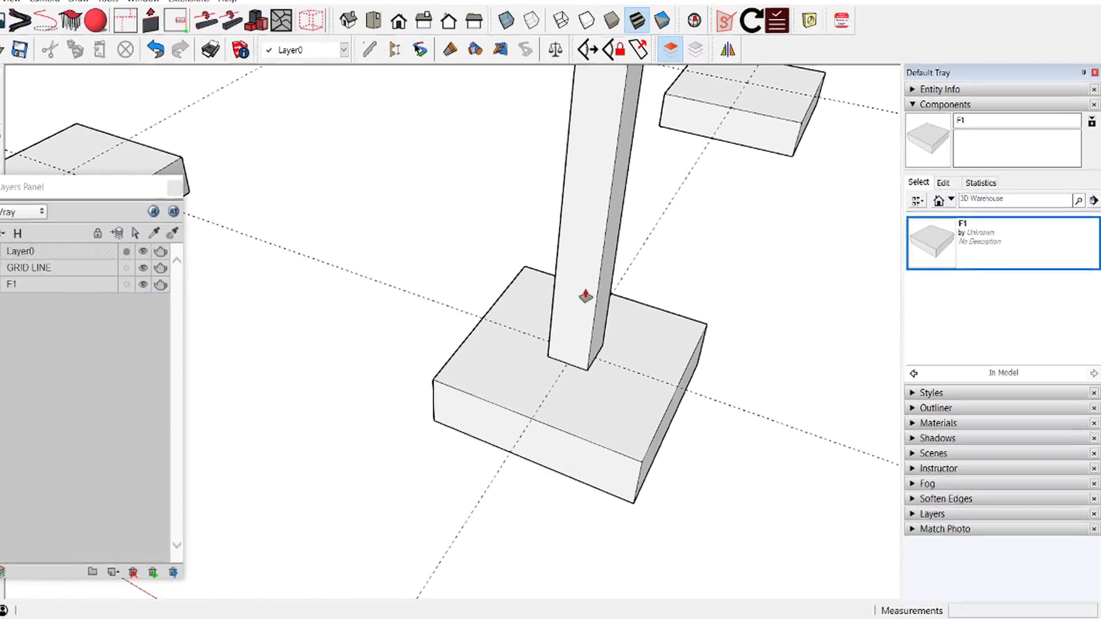
{"action": "key", "text": "space"}
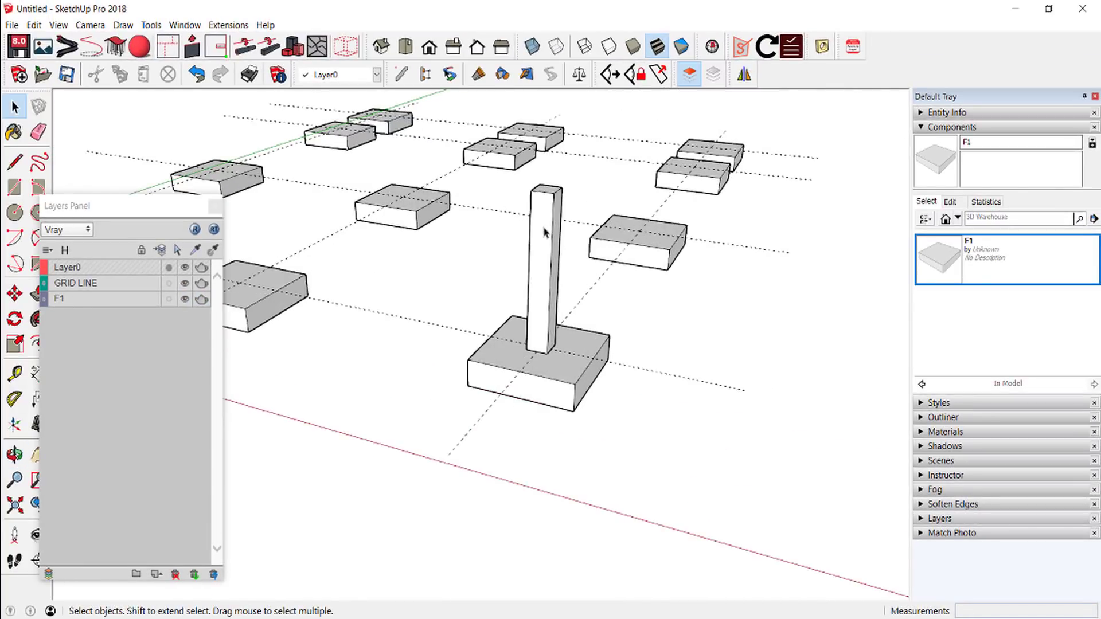
Make the whole column into a group
{"action": "triple_click", "coordinate": [556, 247]}
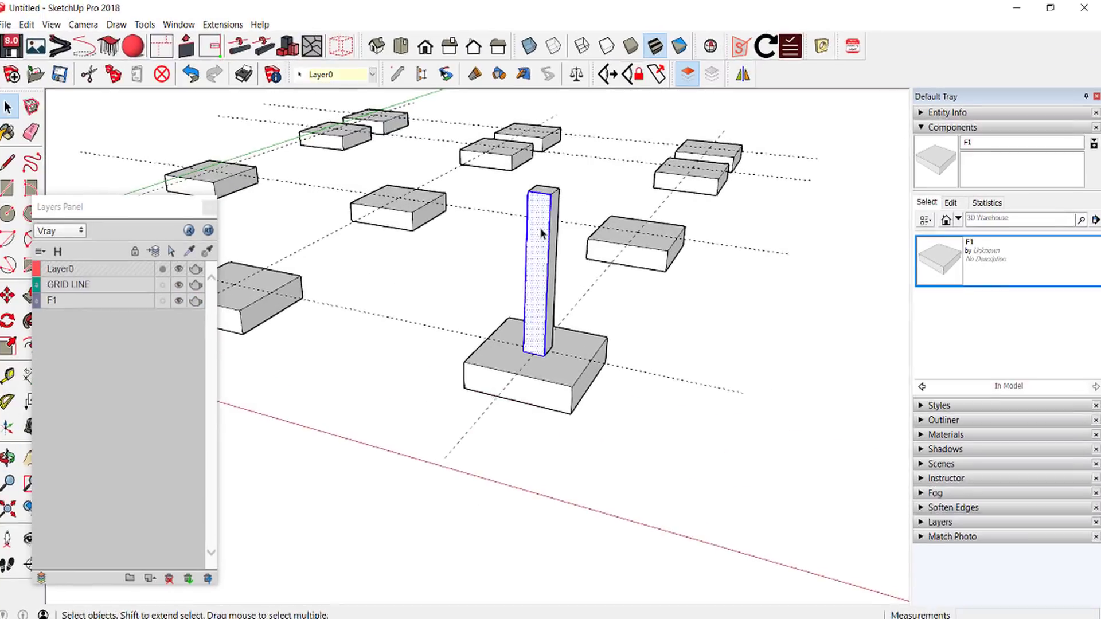
{"action": "right_click", "coordinate": [557, 252]}
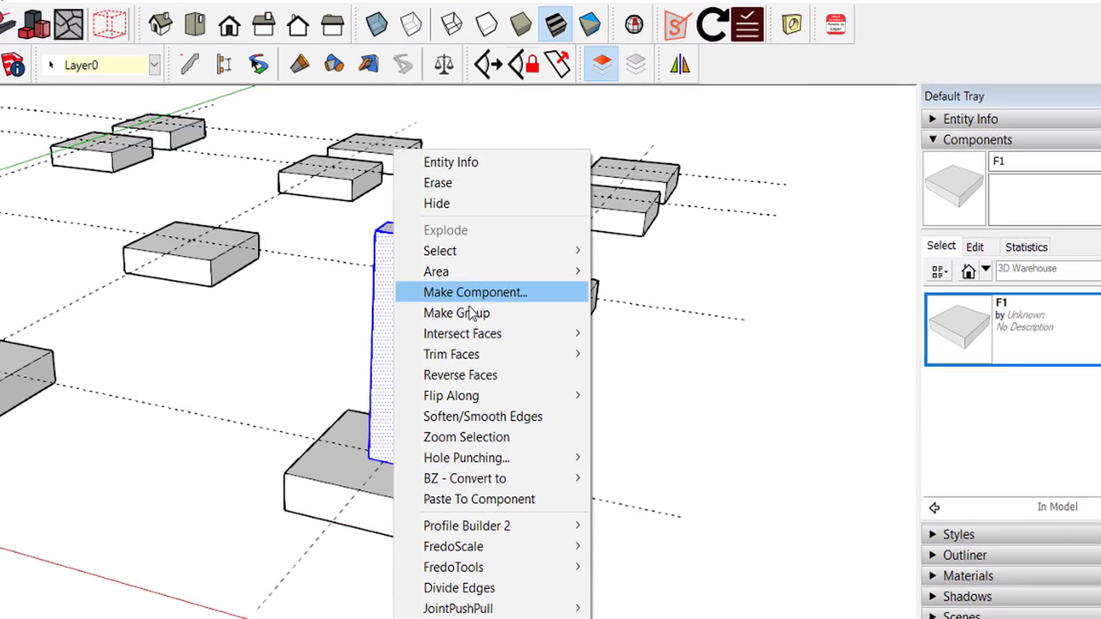
{"action": "left_click", "coordinate": [470, 312]}
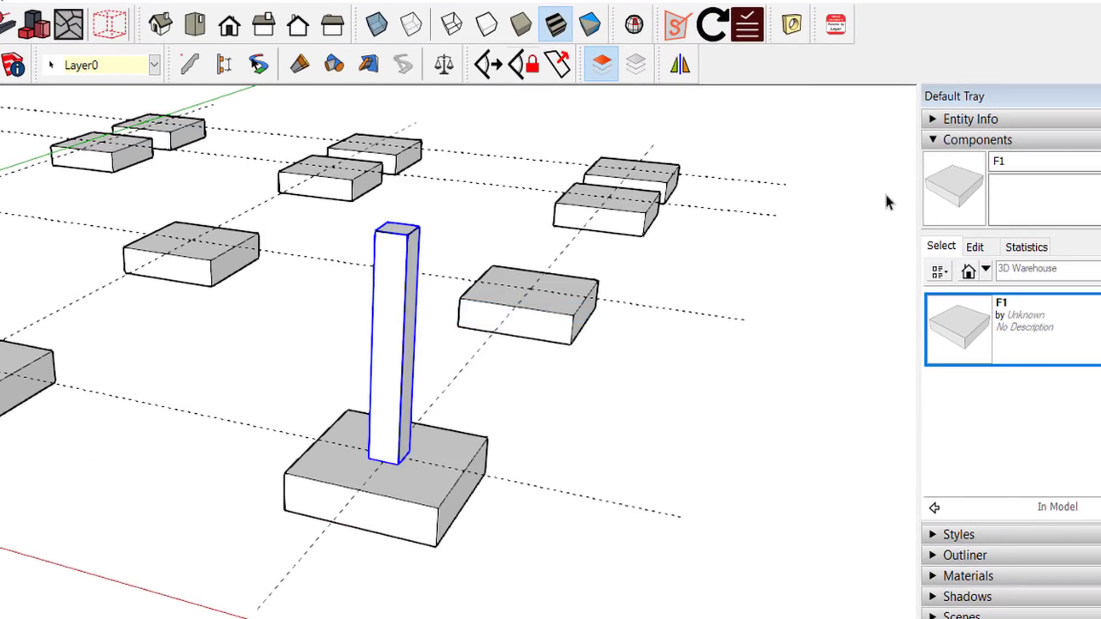
Collapse Components, expand the Outliner, and select the column's group there
{"action": "left_click", "coordinate": [947, 141]}
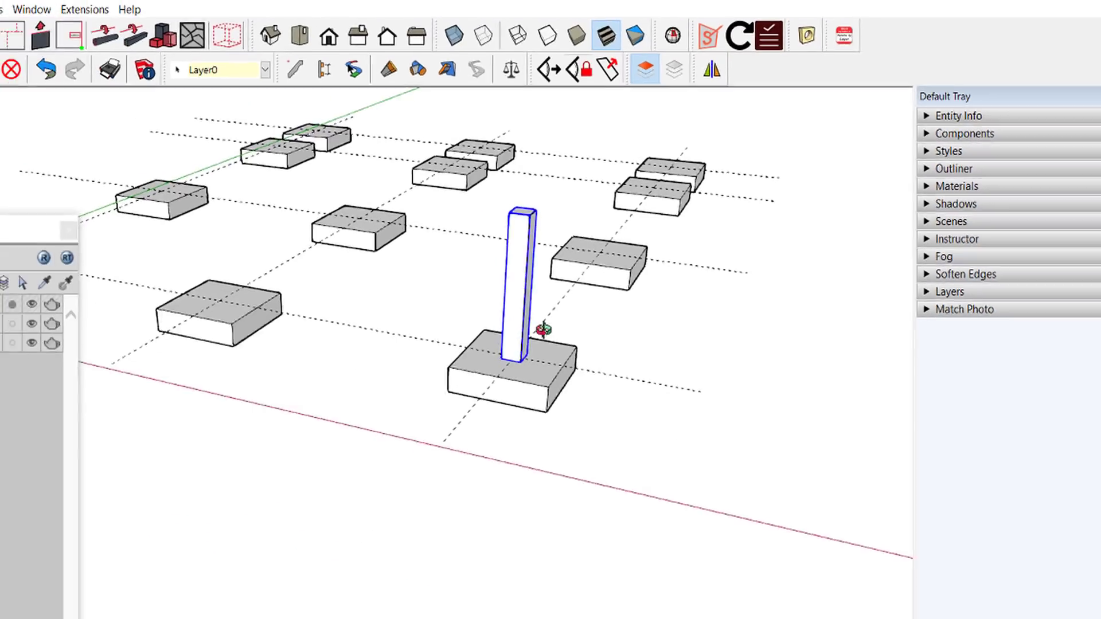
{"action": "scroll", "coordinate": [665, 281], "scroll_direction": "down", "scroll_amount": 2}
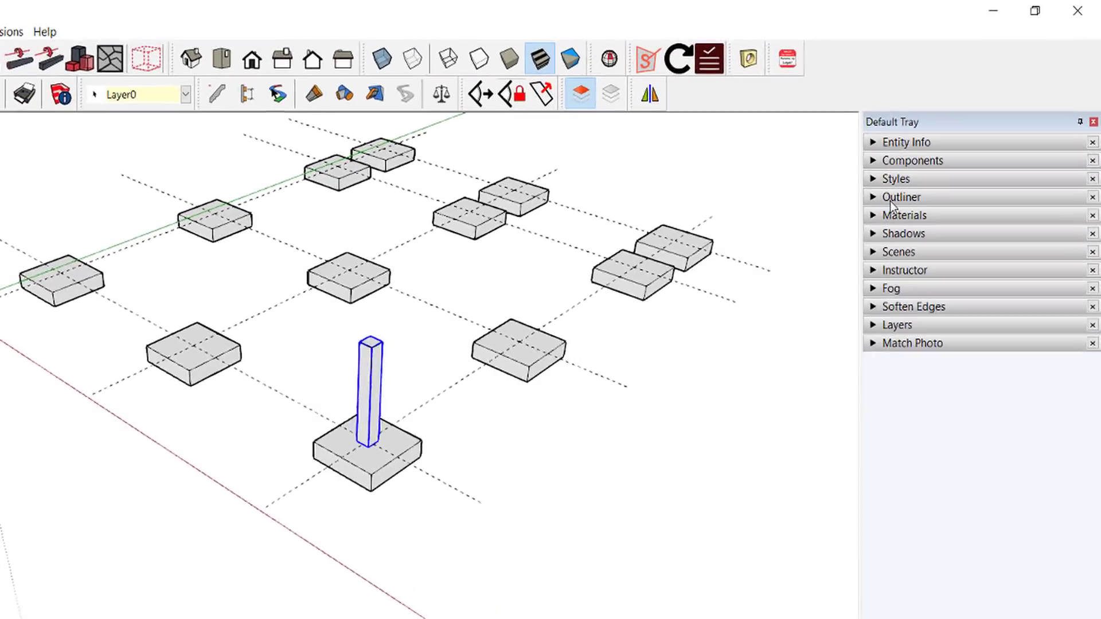
{"action": "left_click", "coordinate": [933, 160]}
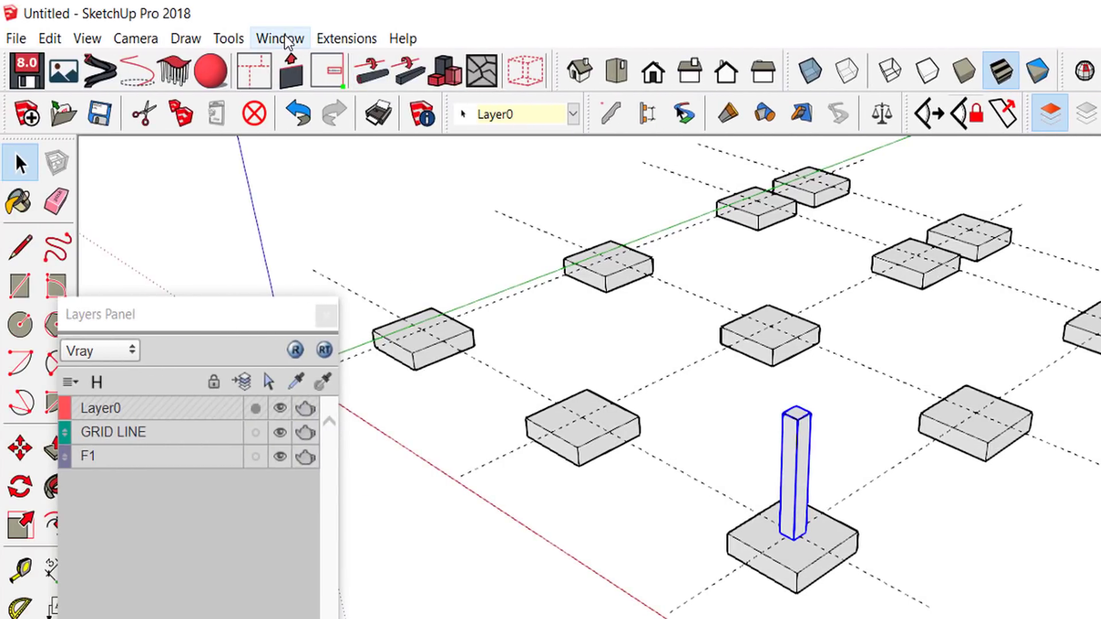
{"action": "left_click", "coordinate": [284, 41]}
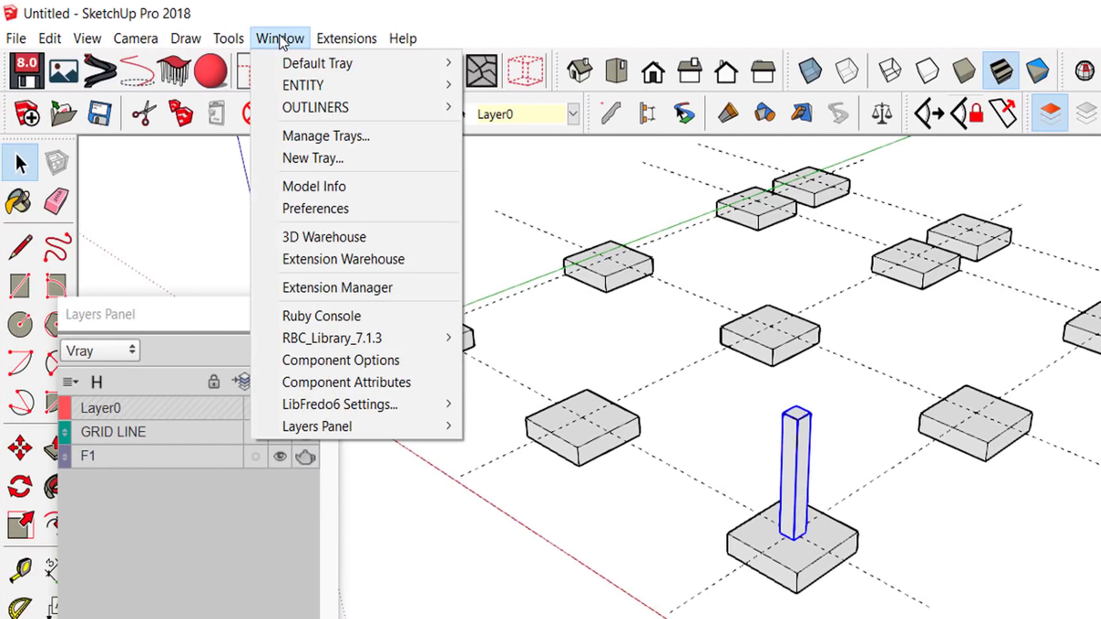
{"action": "mouse_move", "coordinate": [317, 64]}
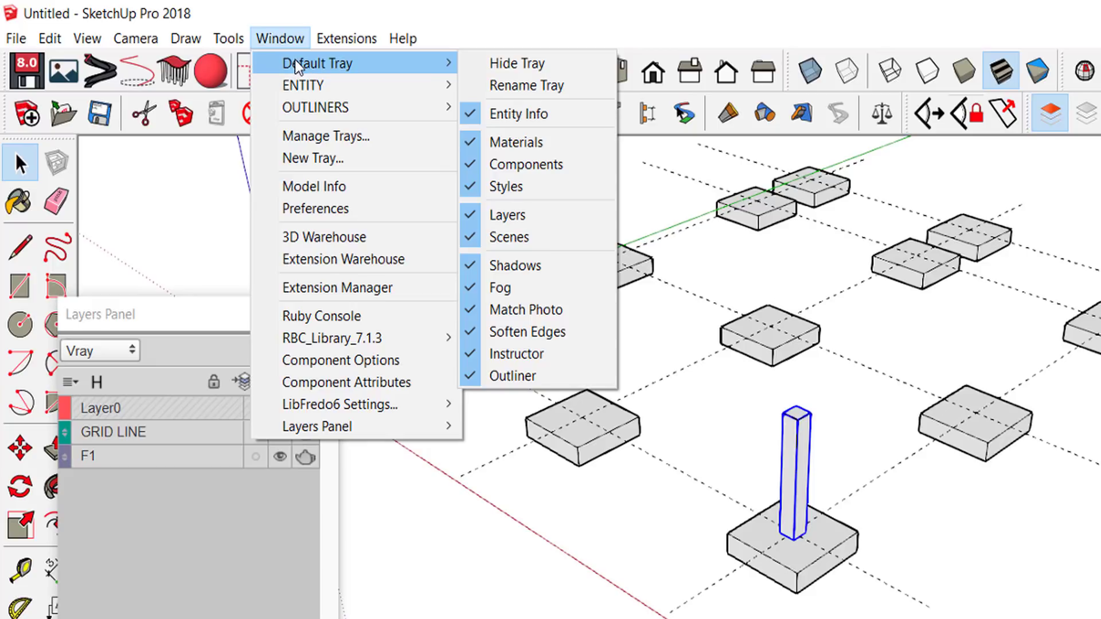
{"action": "left_click", "coordinate": [498, 375]}
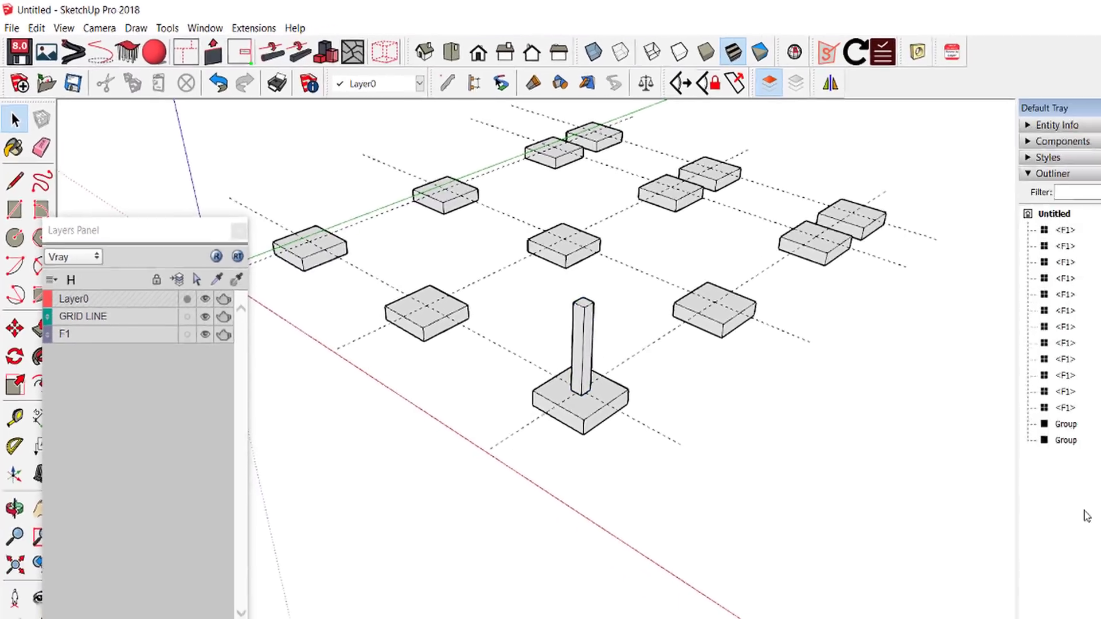
{"action": "left_click", "coordinate": [952, 395]}
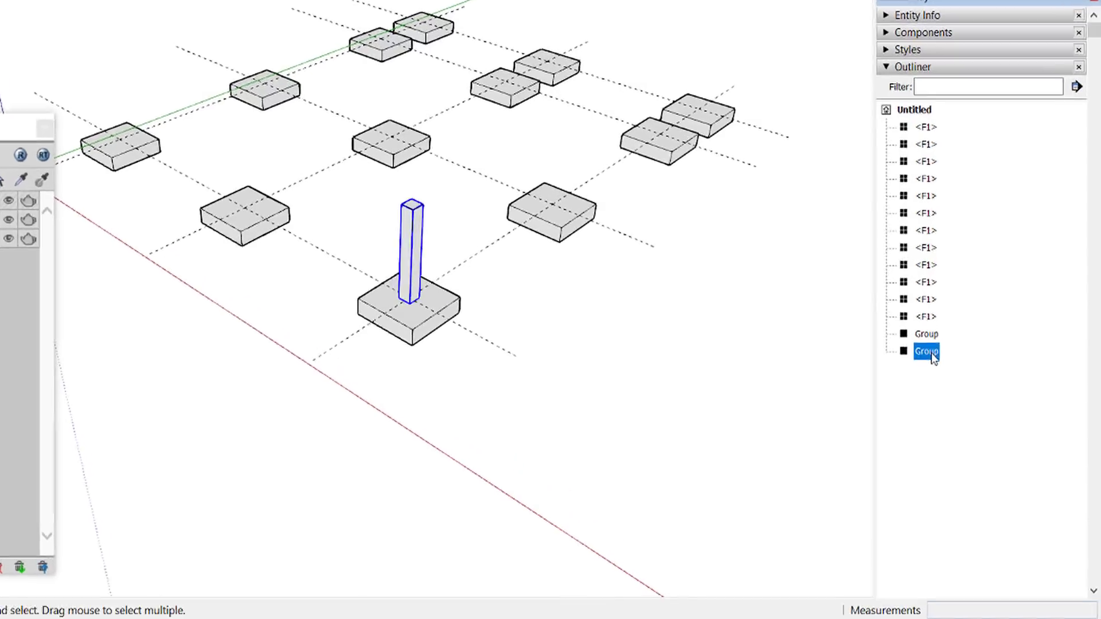
Rename the column group to C1 in the Outliner
{"action": "right_click", "coordinate": [956, 395]}
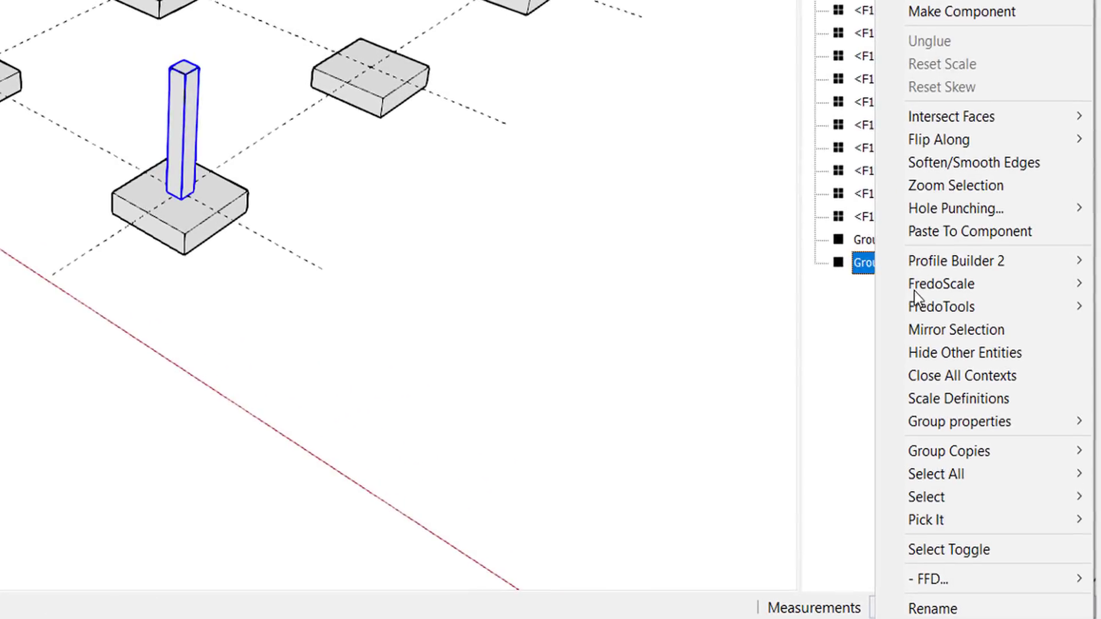
{"action": "left_click", "coordinate": [930, 611]}
{"action": "type", "text": "C1"}
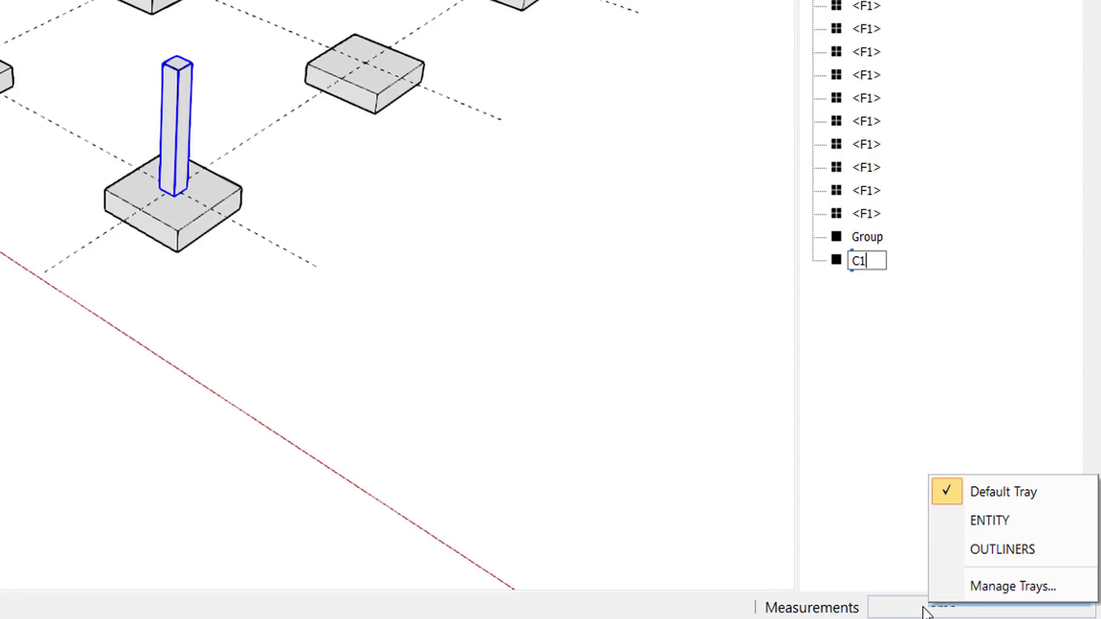
{"action": "key", "text": "Return"}
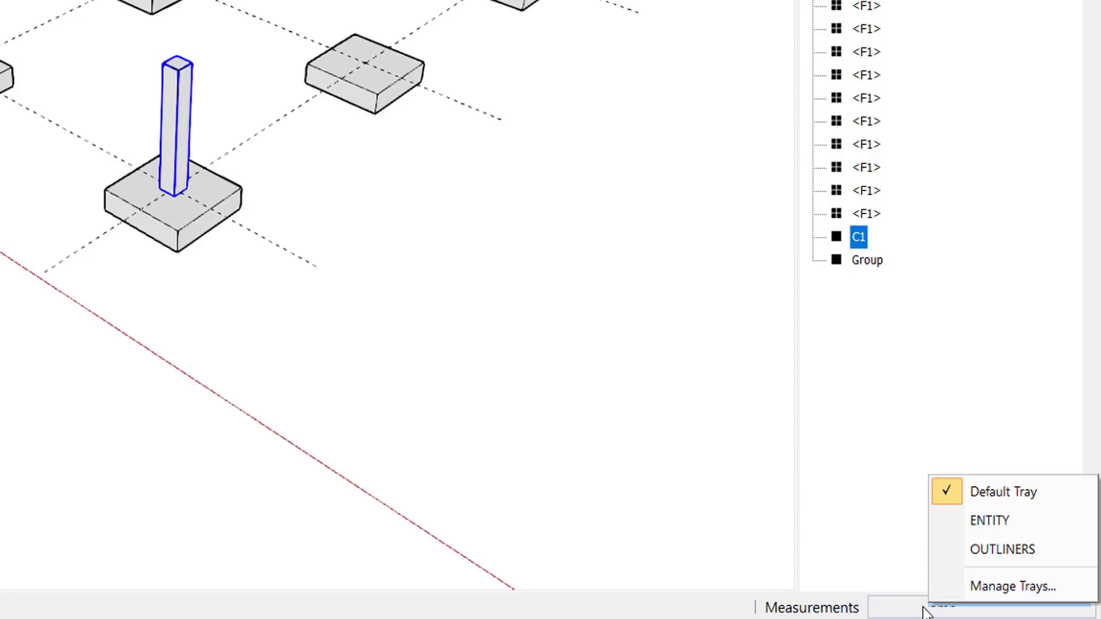
Rename the grid lines group to GRID LINE, then select column C1
{"action": "left_click", "coordinate": [864, 263]}
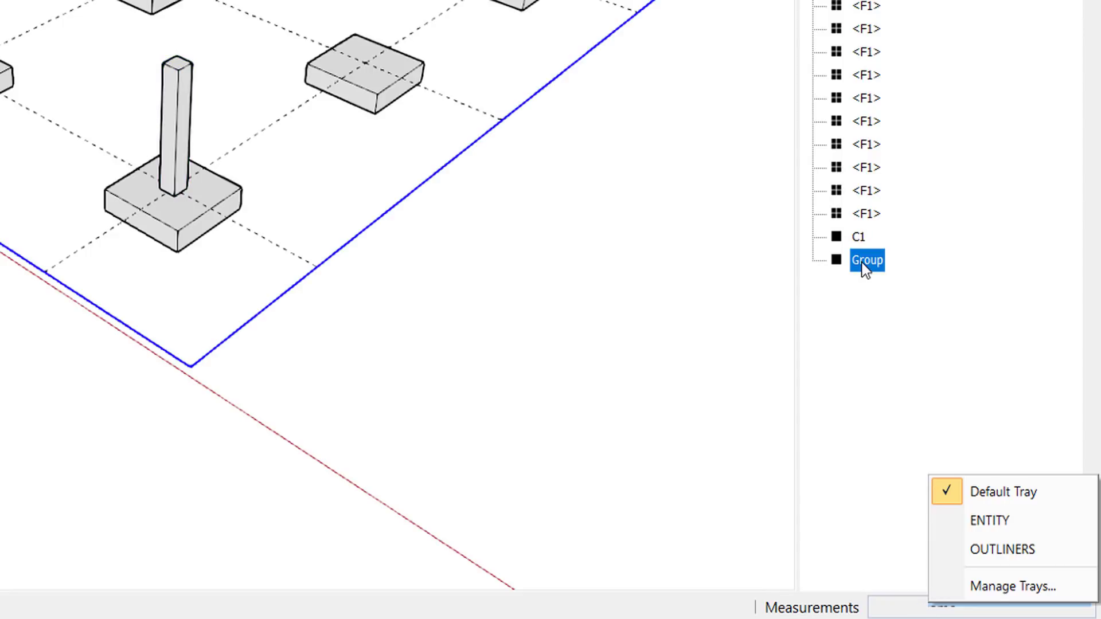
{"action": "right_click", "coordinate": [865, 268]}
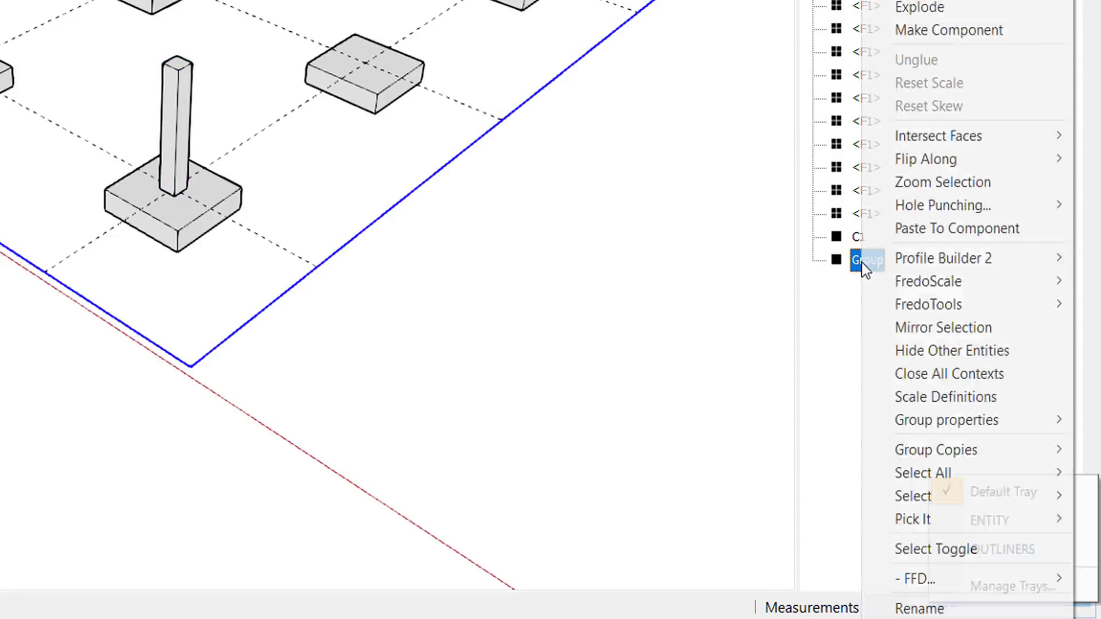
{"action": "left_click", "coordinate": [955, 600]}
{"action": "type", "text": "g"}
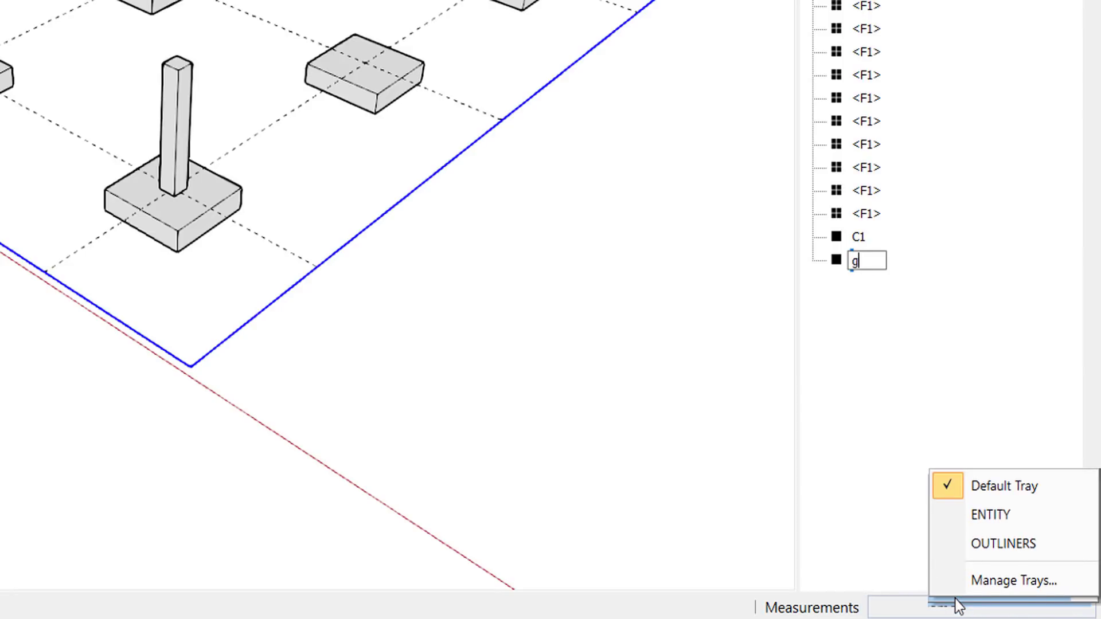
{"action": "key", "text": "BackSpace"}
{"action": "type", "text": "GRID LI"}
{"action": "type", "text": "NE"}
{"action": "key", "text": "Return"}
{"action": "left_click", "coordinate": [730, 485]}
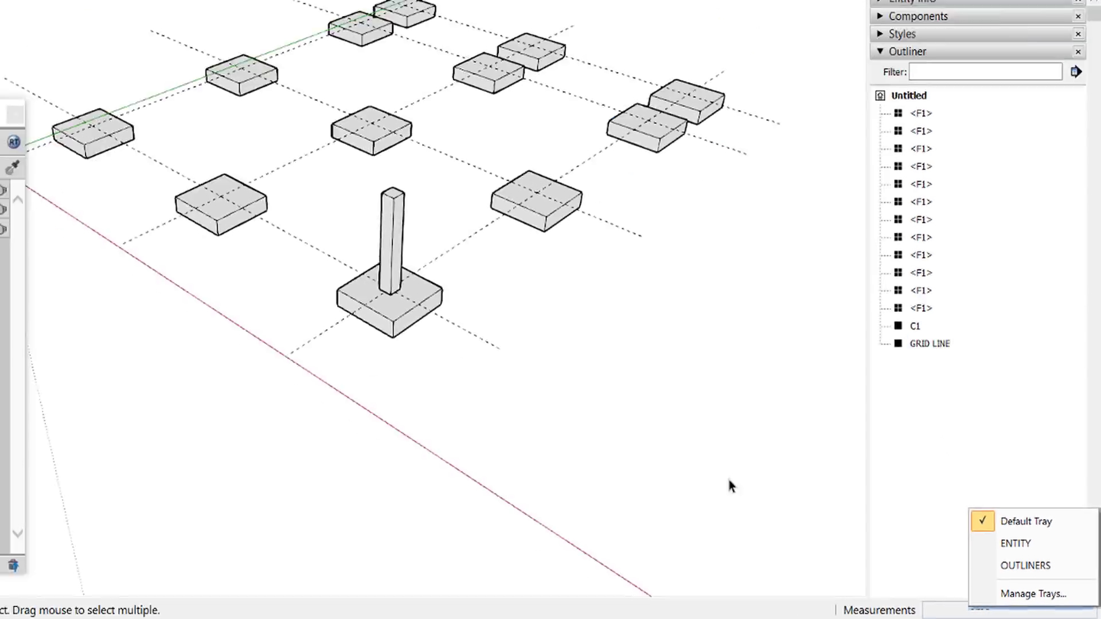
{"action": "left_click", "coordinate": [525, 312]}
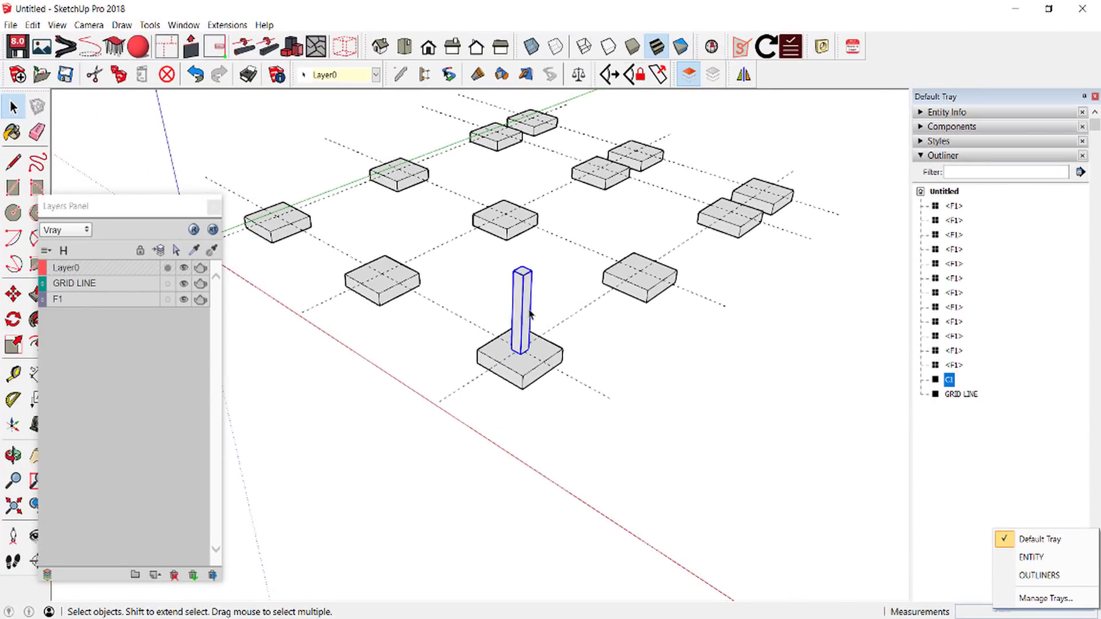
{"action": "scroll", "coordinate": [529, 313], "scroll_direction": "down", "scroll_amount": 2}
{"action": "scroll", "coordinate": [494, 303], "scroll_direction": "down", "scroll_amount": 2}
{"action": "scroll", "coordinate": [526, 297], "scroll_direction": "up", "scroll_amount": 1}
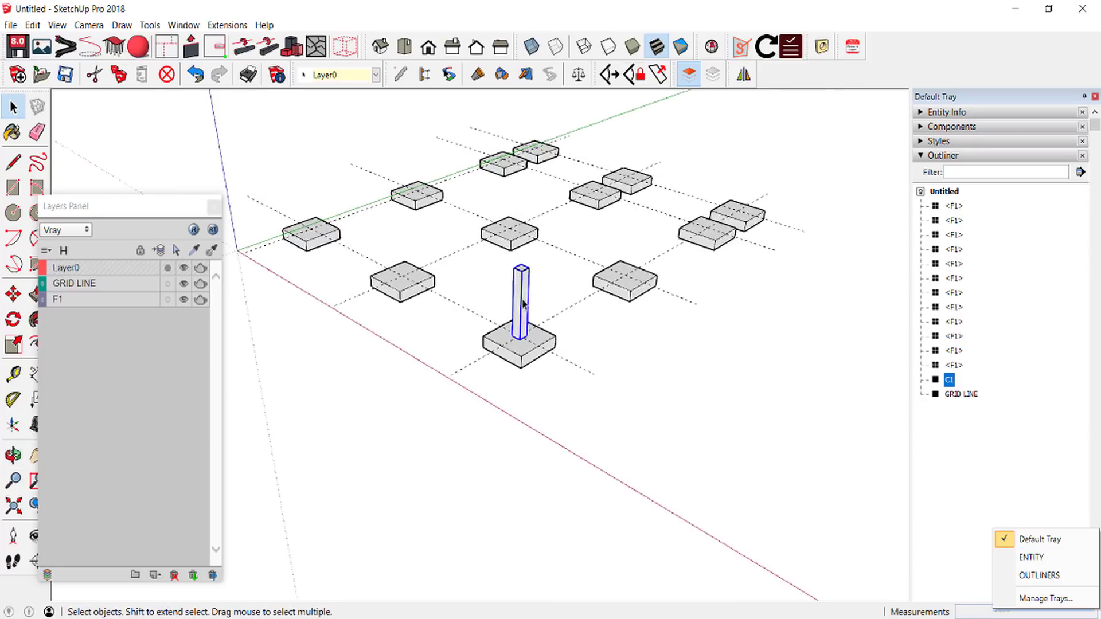
{"action": "scroll", "coordinate": [509, 361], "scroll_direction": "up", "scroll_amount": 2}
{"action": "scroll", "coordinate": [367, 269], "scroll_direction": "up", "scroll_amount": 2}
{"action": "scroll", "coordinate": [395, 292], "scroll_direction": "up", "scroll_amount": 2}
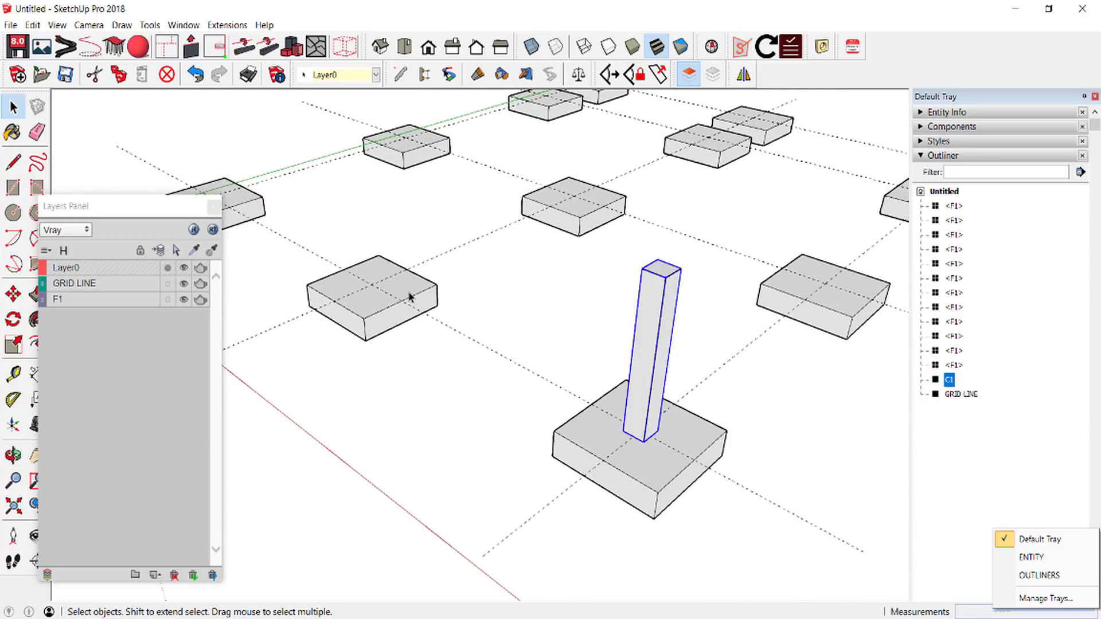
{"action": "scroll", "coordinate": [411, 297], "scroll_direction": "down", "scroll_amount": 2}
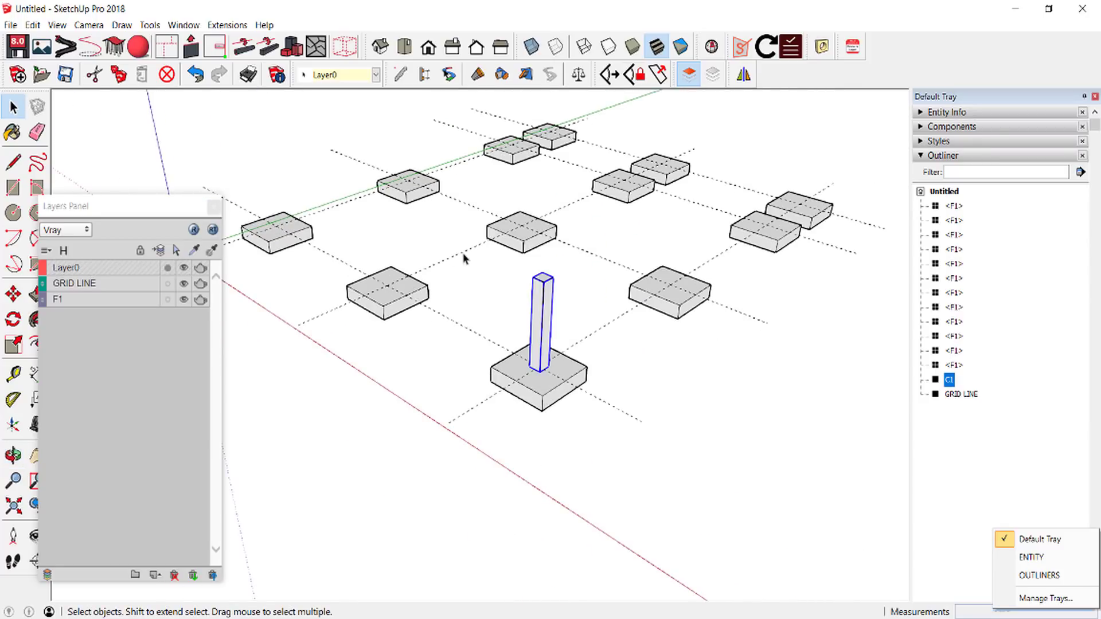
{"action": "middle_click_drag", "start_coordinate": [463, 254], "coordinate": [463, 306]}
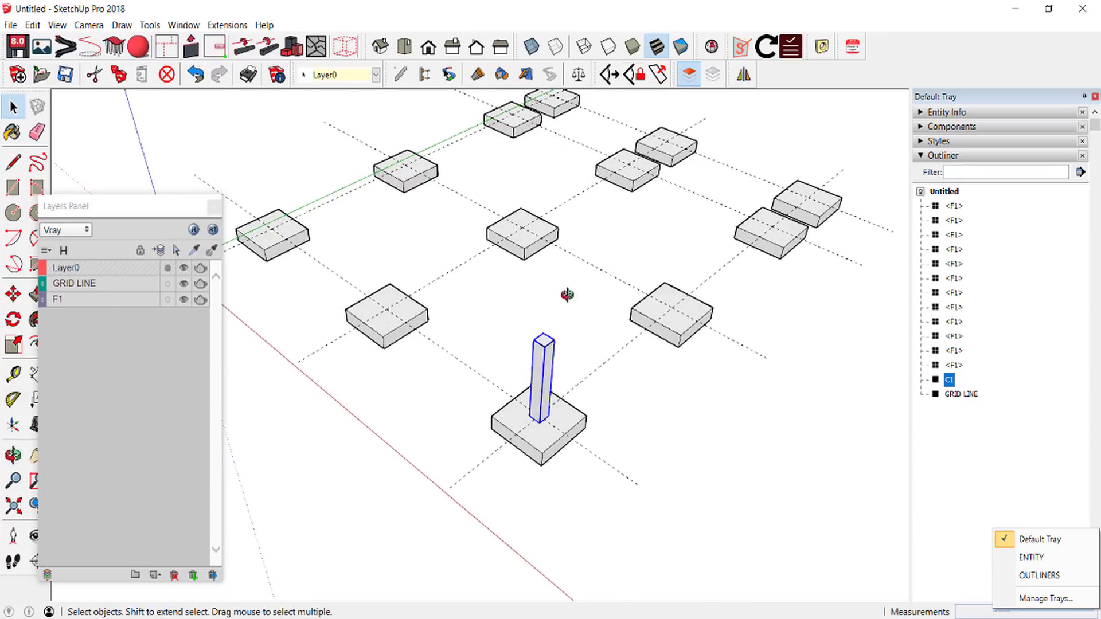
{"action": "middle_click_drag", "start_coordinate": [565, 294], "coordinate": [538, 310]}
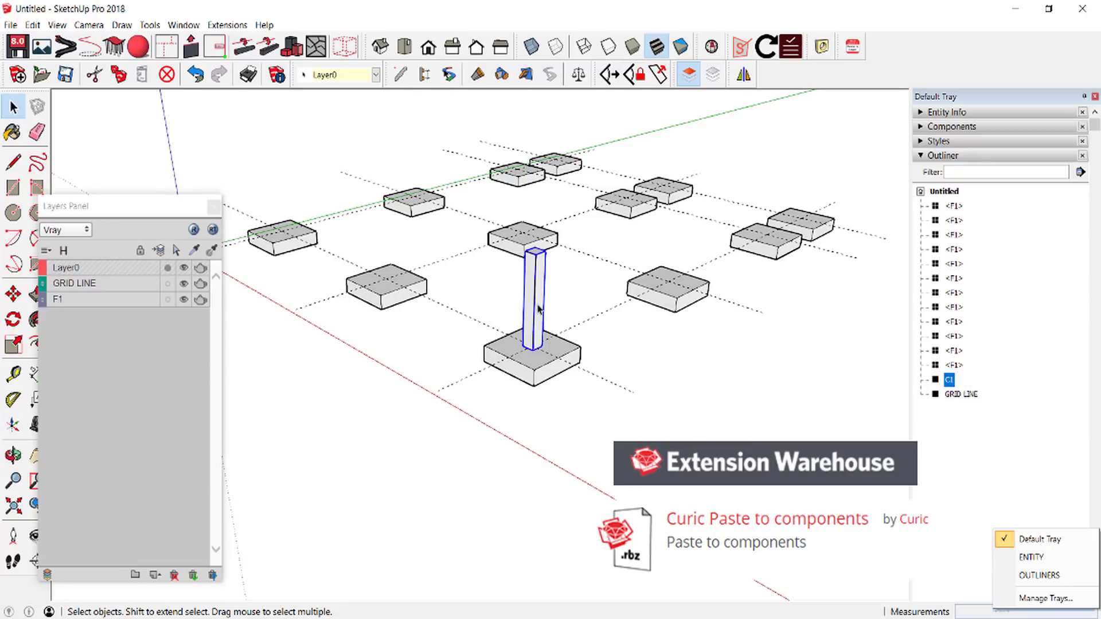
Paste column C1 into all twelve F1 footing components and view the grid
{"action": "right_click", "coordinate": [538, 310]}
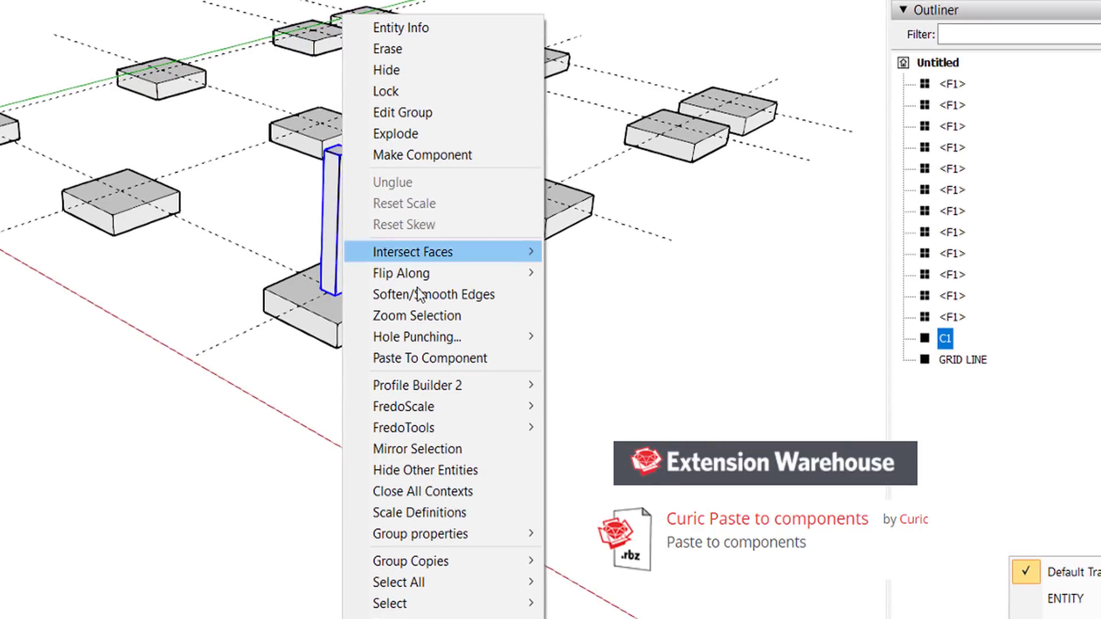
{"action": "left_click", "coordinate": [457, 355]}
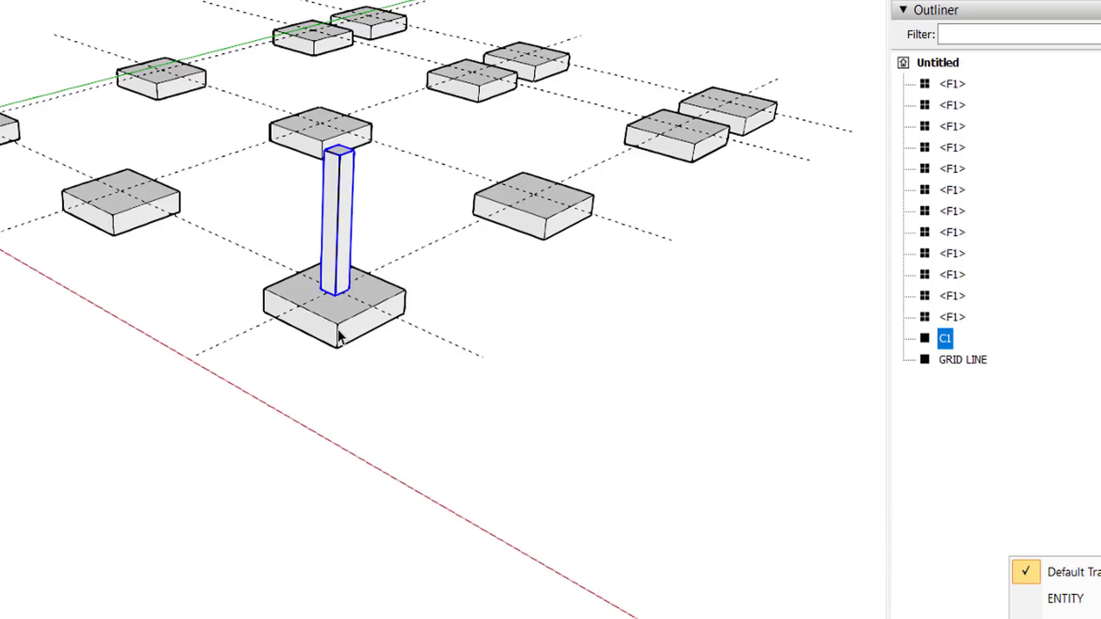
{"action": "scroll", "coordinate": [338, 192], "scroll_direction": "up", "scroll_amount": 1}
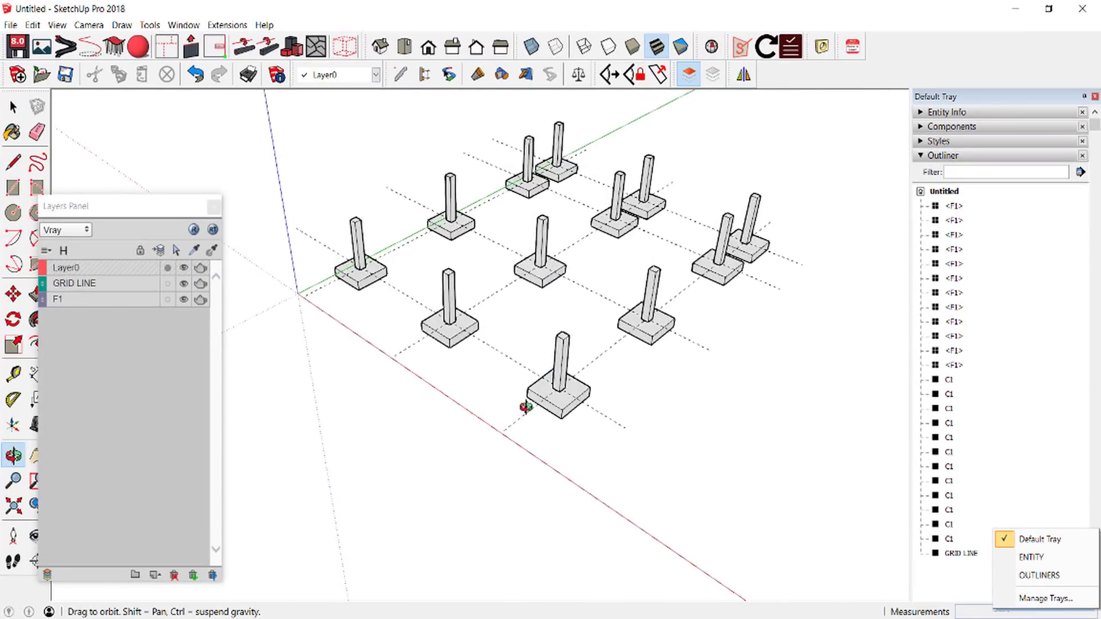
{"action": "mouse_move", "coordinate": [525, 407]}
{"action": "left_mouse_down"}
{"action": "mouse_move", "coordinate": [690, 346]}
{"action": "mouse_move", "coordinate": [566, 335]}
{"action": "left_mouse_up"}
{"action": "key", "text": "space"}
{"action": "scroll", "coordinate": [503, 291], "scroll_direction": "up", "scroll_amount": 3}
{"action": "scroll", "coordinate": [502, 290], "scroll_direction": "up", "scroll_amount": 2}
{"action": "scroll", "coordinate": [503, 291], "scroll_direction": "up", "scroll_amount": 1}
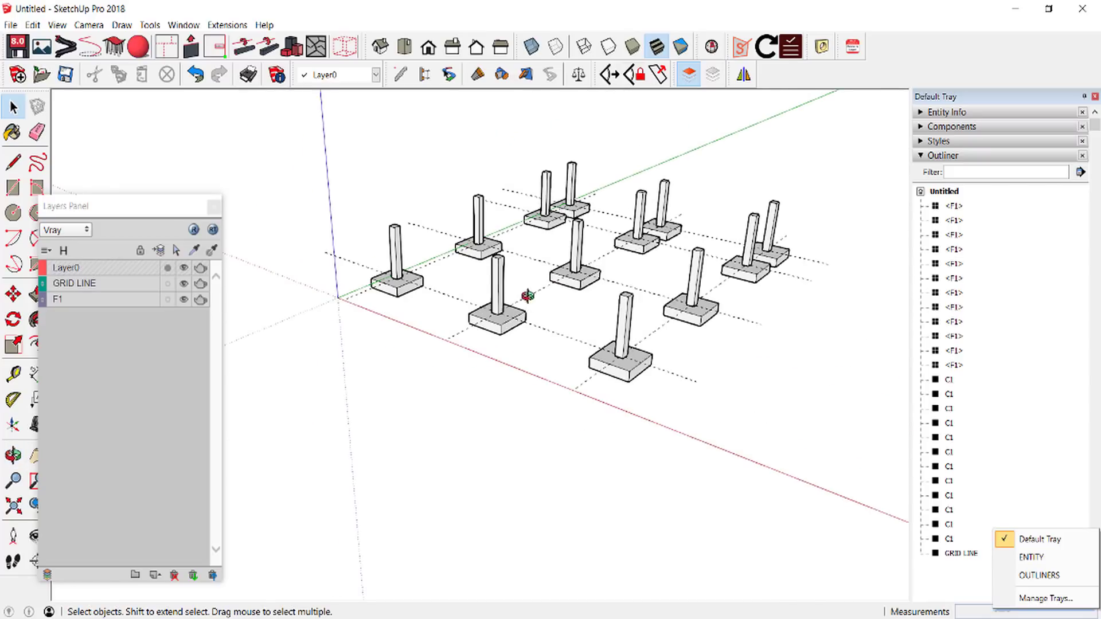
{"action": "scroll", "coordinate": [517, 295], "scroll_direction": "up", "scroll_amount": 1}
{"action": "scroll", "coordinate": [485, 278], "scroll_direction": "up", "scroll_amount": 1}
{"action": "scroll", "coordinate": [485, 278], "scroll_direction": "down", "scroll_amount": 1}
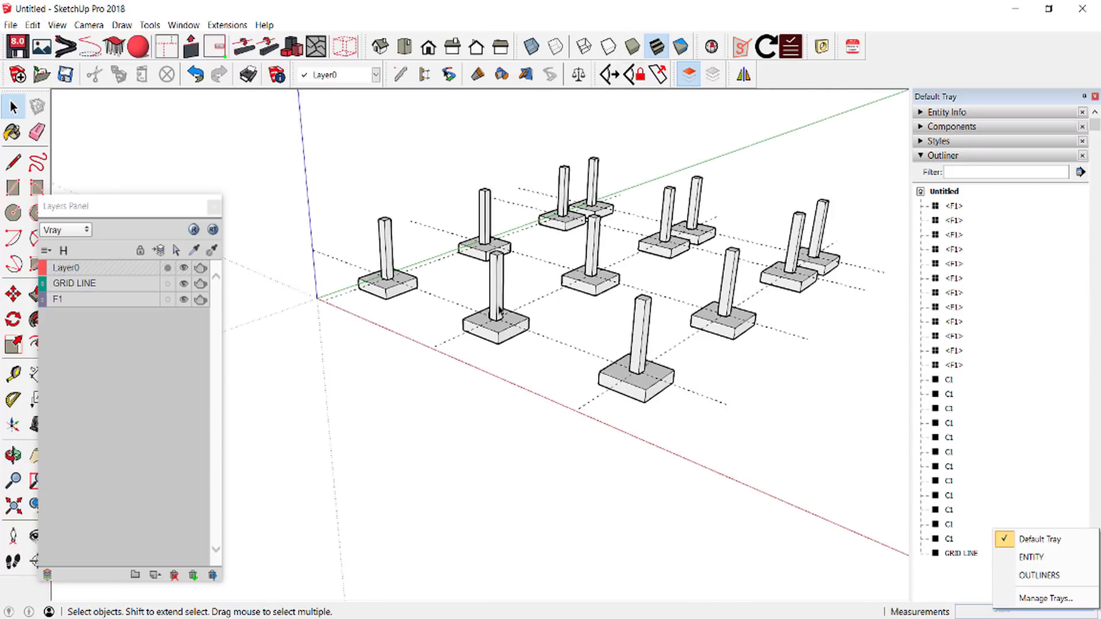
Select all the columns and move them onto a new layer named C1
{"action": "mouse_move", "coordinate": [510, 283]}
{"action": "middle_mouse_down"}
{"action": "mouse_move", "coordinate": [499, 295]}
{"action": "mouse_move", "coordinate": [566, 226]}
{"action": "mouse_move", "coordinate": [714, 241]}
{"action": "middle_mouse_up"}
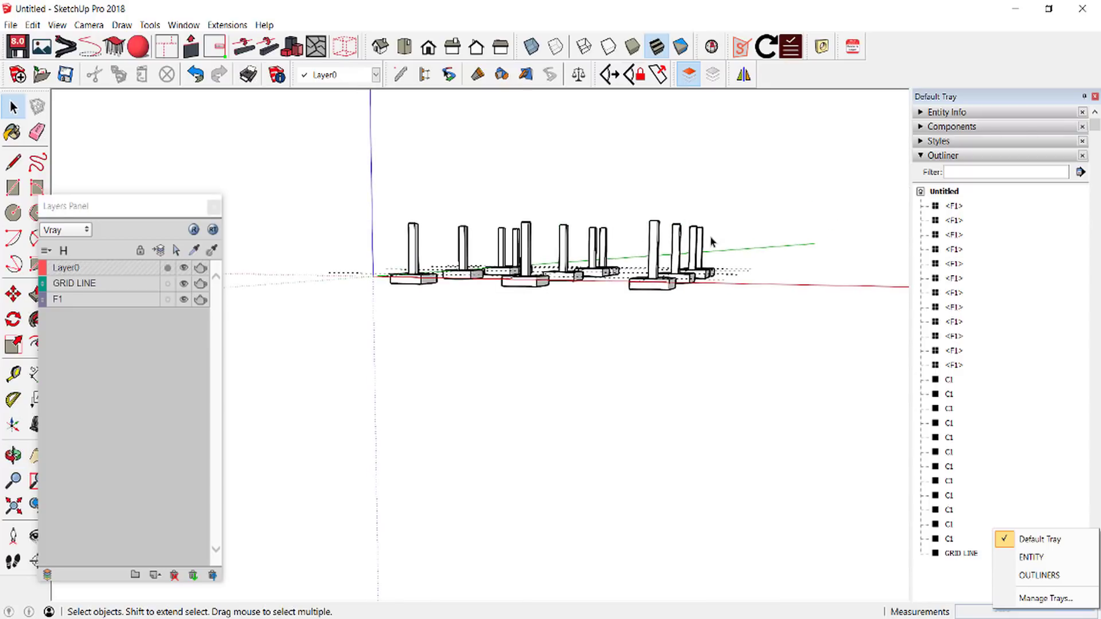
{"action": "left_click_drag", "start_coordinate": [426, 197], "coordinate": [386, 189]}
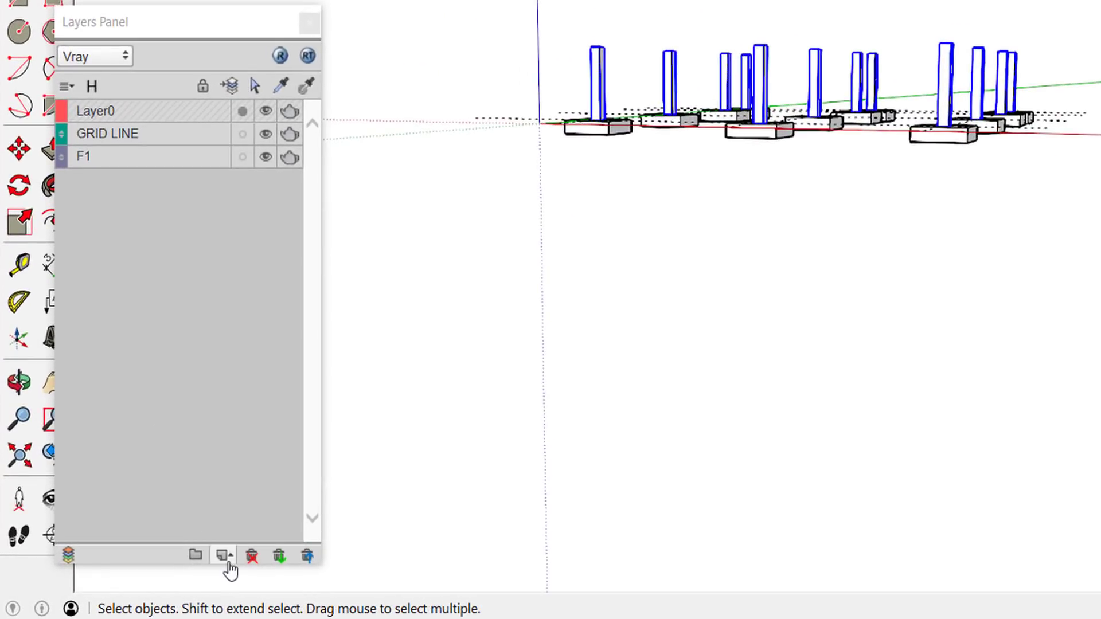
{"action": "left_click", "coordinate": [224, 557]}
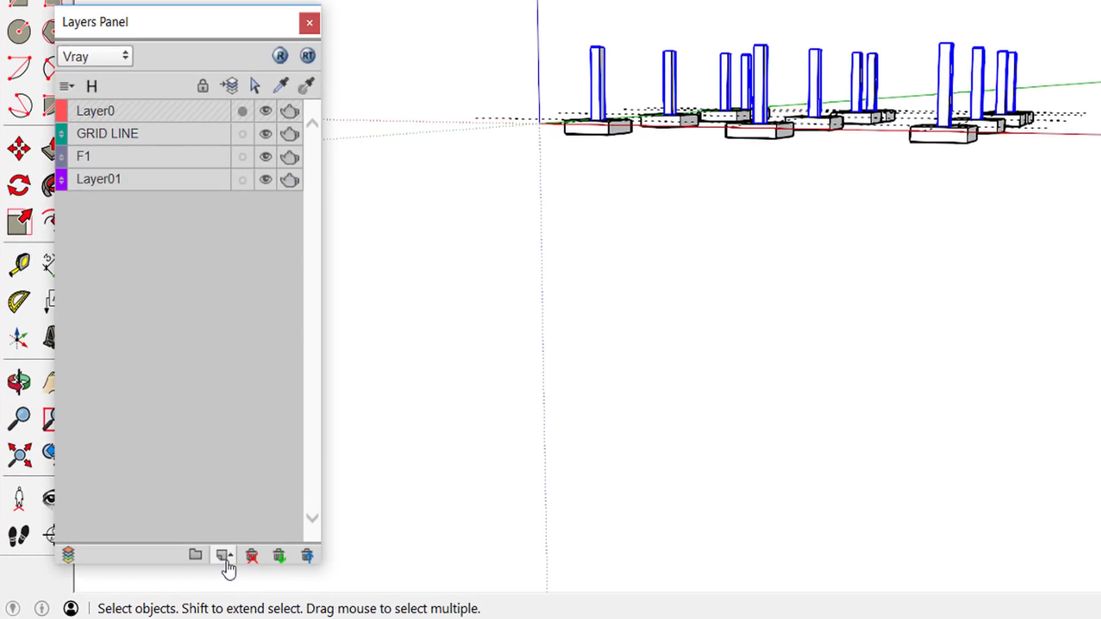
{"action": "double_click", "coordinate": [102, 179]}
{"action": "type", "text": "C1"}
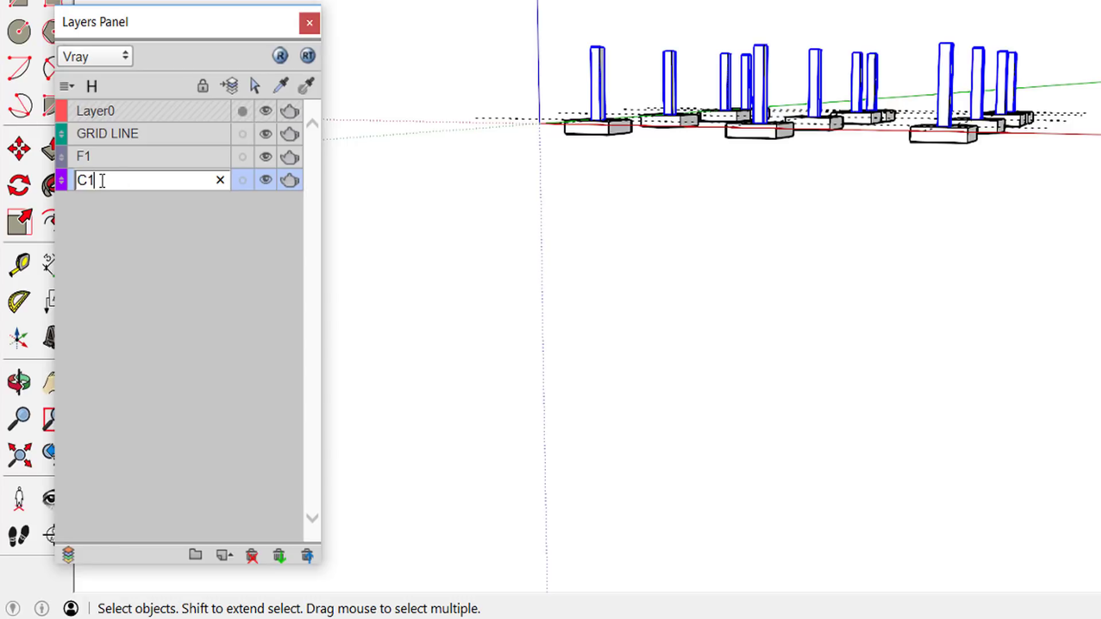
{"action": "key", "text": "Return"}
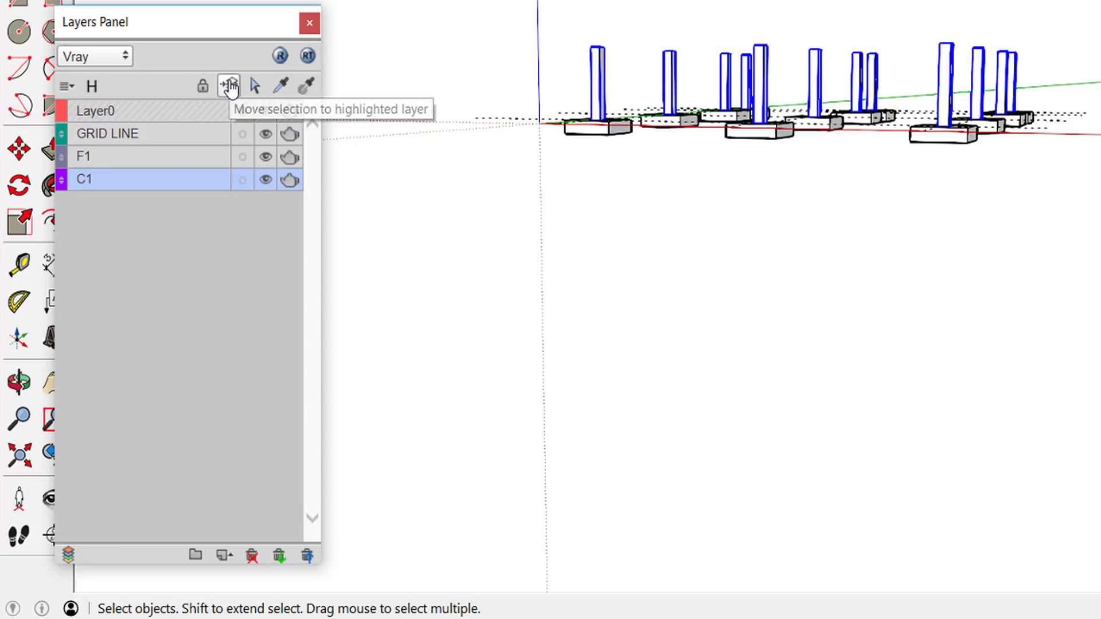
{"action": "left_click", "coordinate": [229, 86]}
Toggle the C1 and F1 layer visibility to check them, leaving all visible
{"action": "left_click", "coordinate": [265, 179]}
{"action": "left_click", "coordinate": [265, 157]}
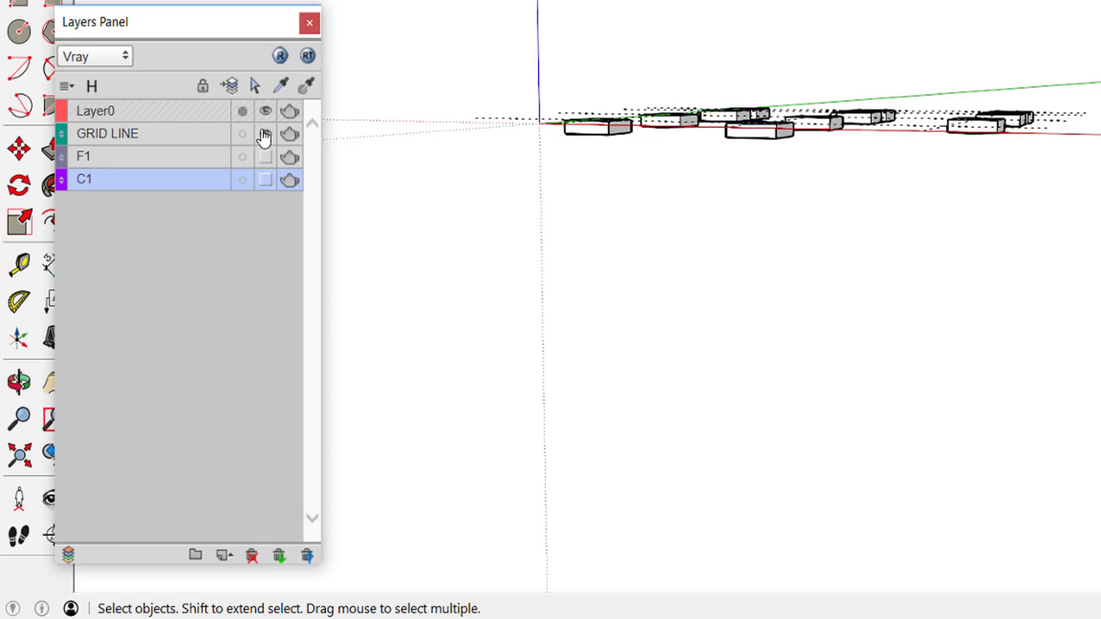
{"action": "left_click", "coordinate": [265, 156]}
{"action": "left_click", "coordinate": [265, 134]}
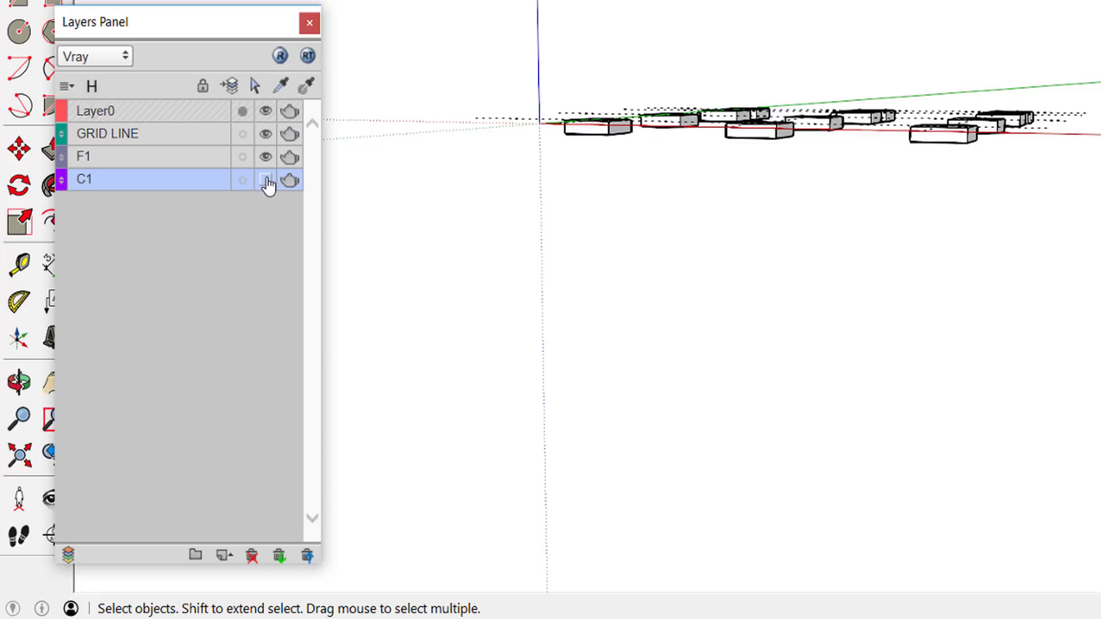
{"action": "left_click", "coordinate": [265, 179]}
{"action": "middle_click_drag", "start_coordinate": [932, 168], "coordinate": [658, 209]}
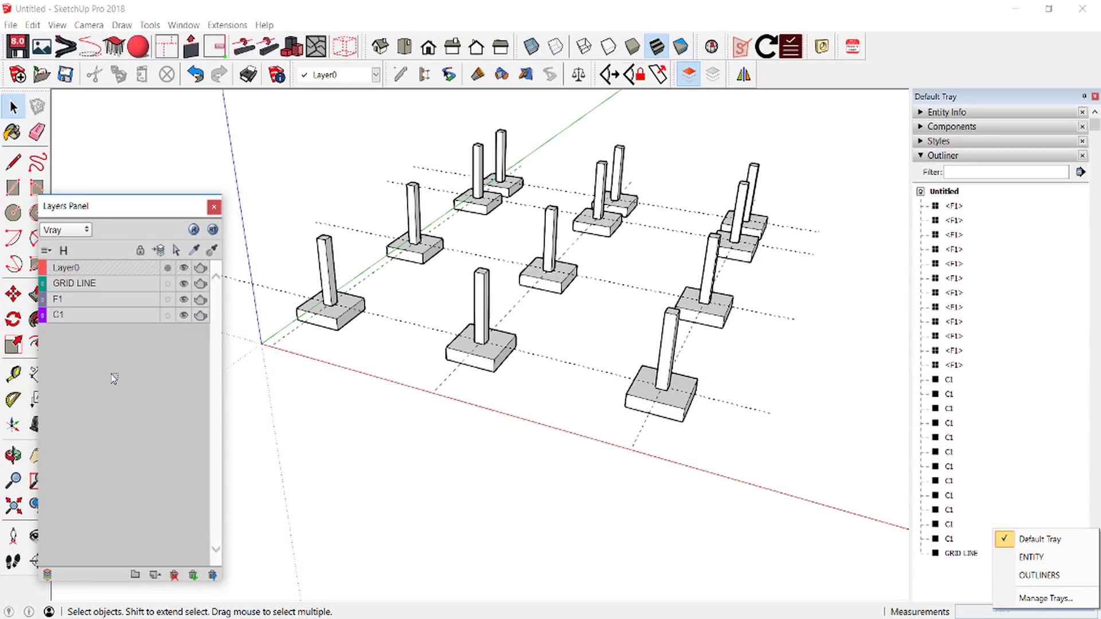
Group layers F1 and C1 into a new layer folder
{"action": "left_click_drag", "start_coordinate": [118, 378], "coordinate": [66, 295]}
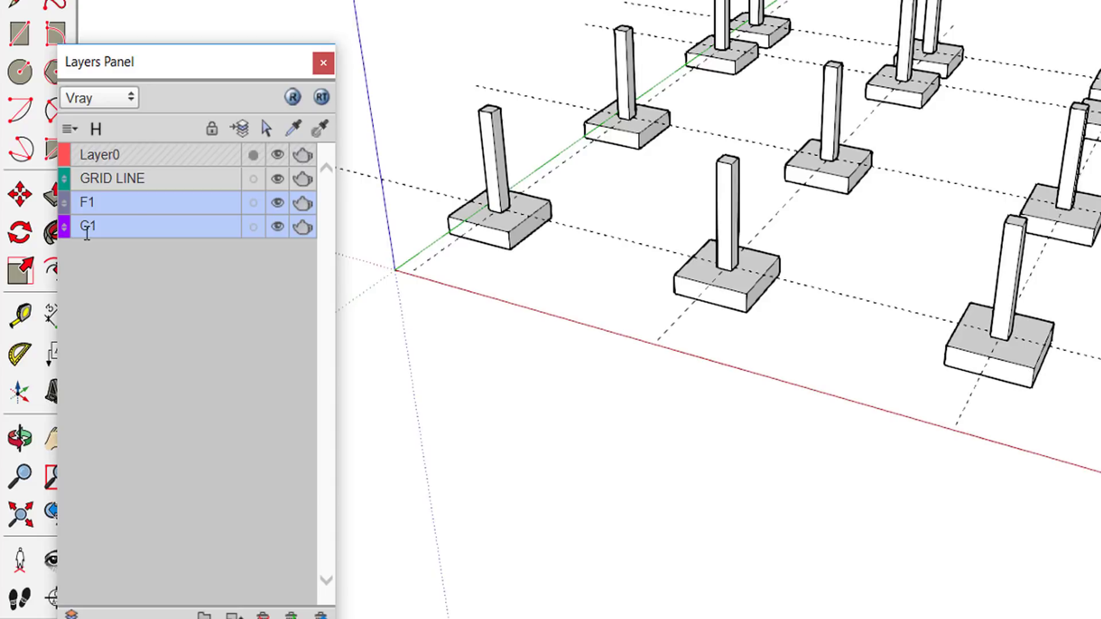
{"action": "right_click", "coordinate": [129, 200]}
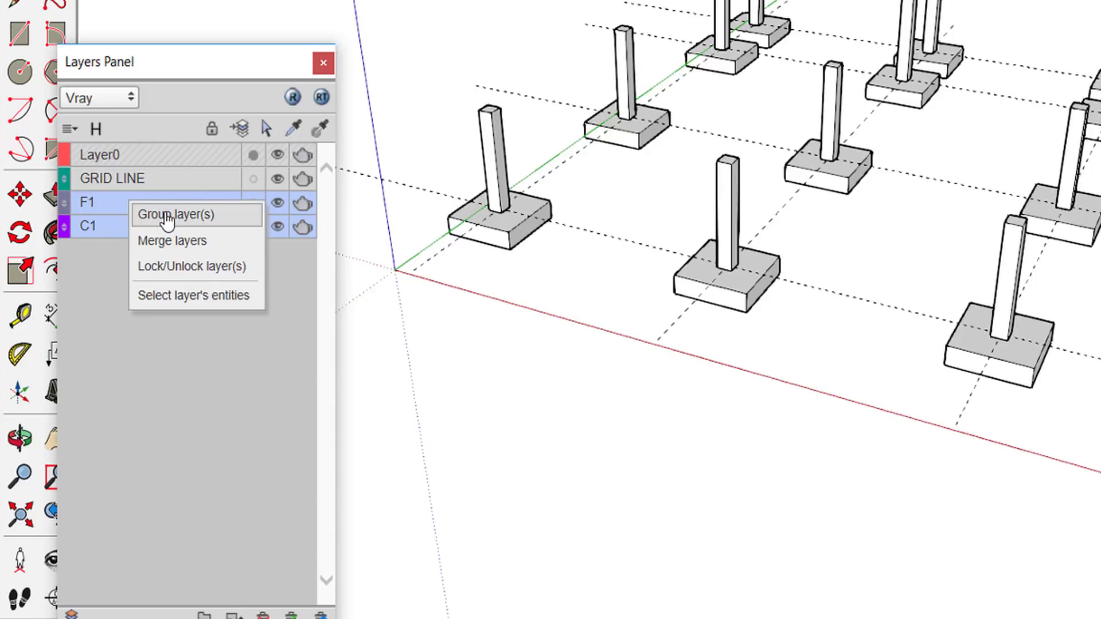
{"action": "left_click", "coordinate": [166, 215]}
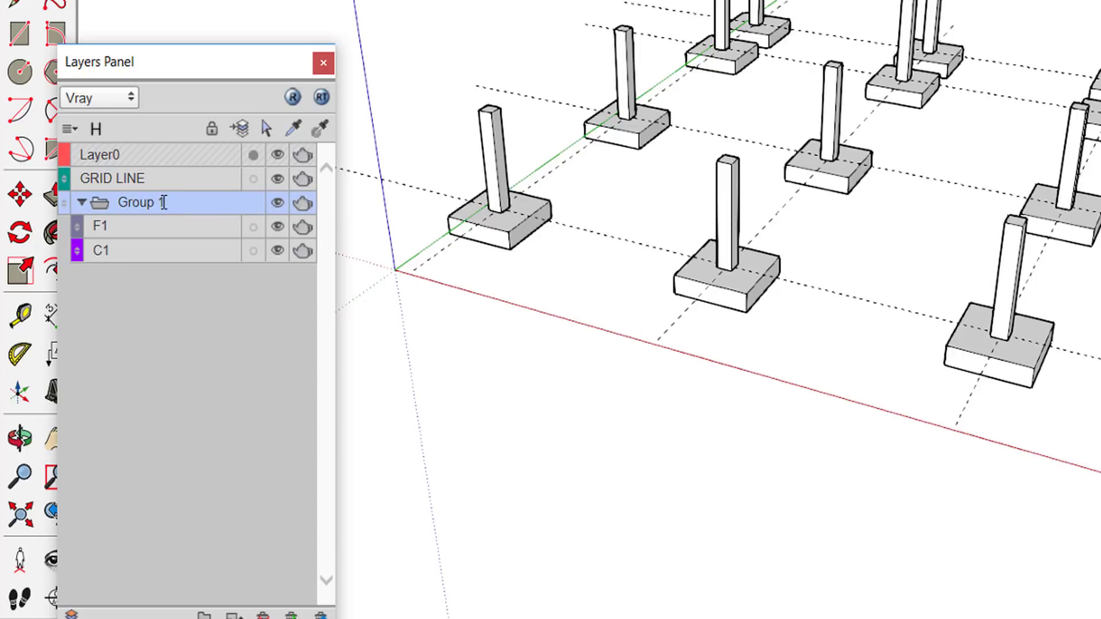
Rename the layer folder to STRUCTURE and test hiding it
{"action": "double_click", "coordinate": [163, 202]}
{"action": "key", "text": "BackSpace"}
{"action": "type", "text": "stru"}
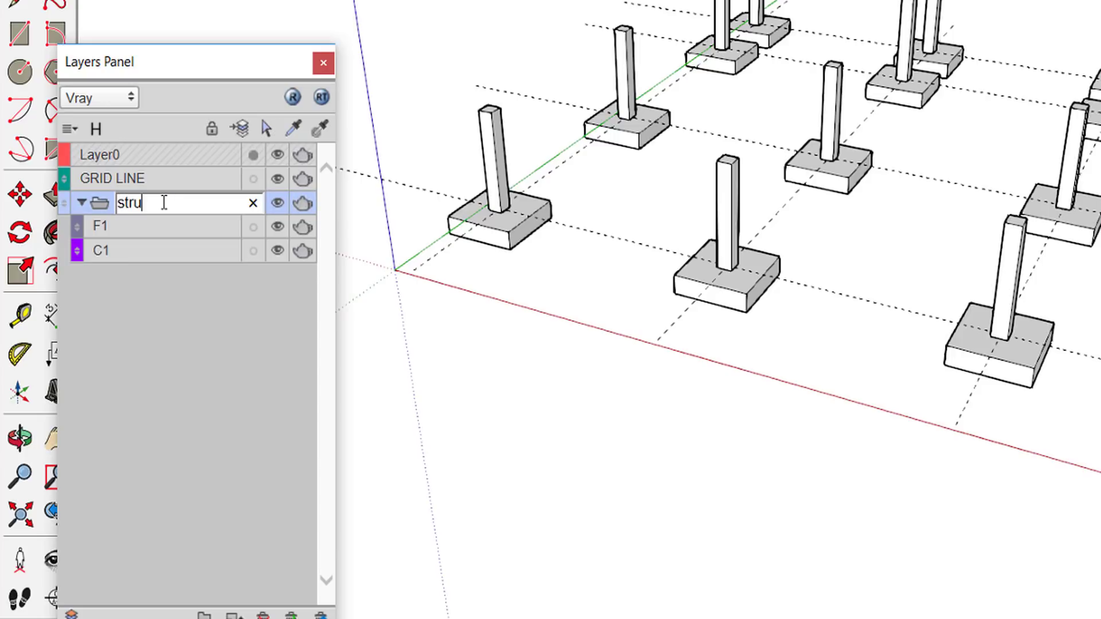
{"action": "key", "text": "BackSpace"}
{"action": "key", "text": "BackSpace"}
{"action": "key", "text": "BackSpace"}
{"action": "key", "text": "BackSpace"}
{"action": "type", "text": "STRUC"}
{"action": "type", "text": "TURE"}
{"action": "key", "text": "Return"}
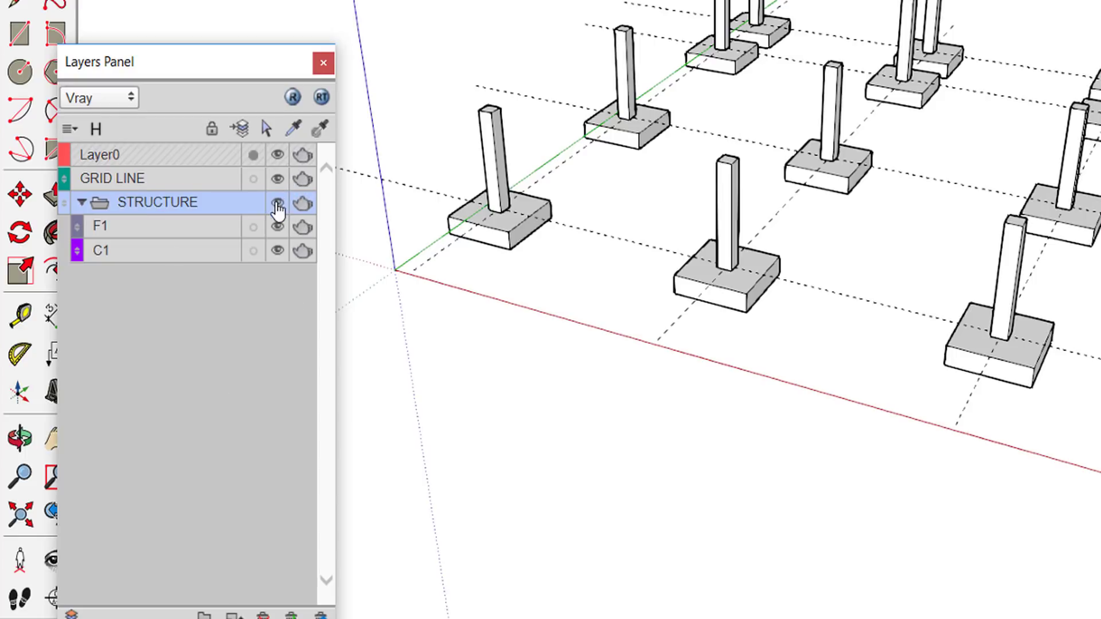
{"action": "left_click", "coordinate": [184, 300]}
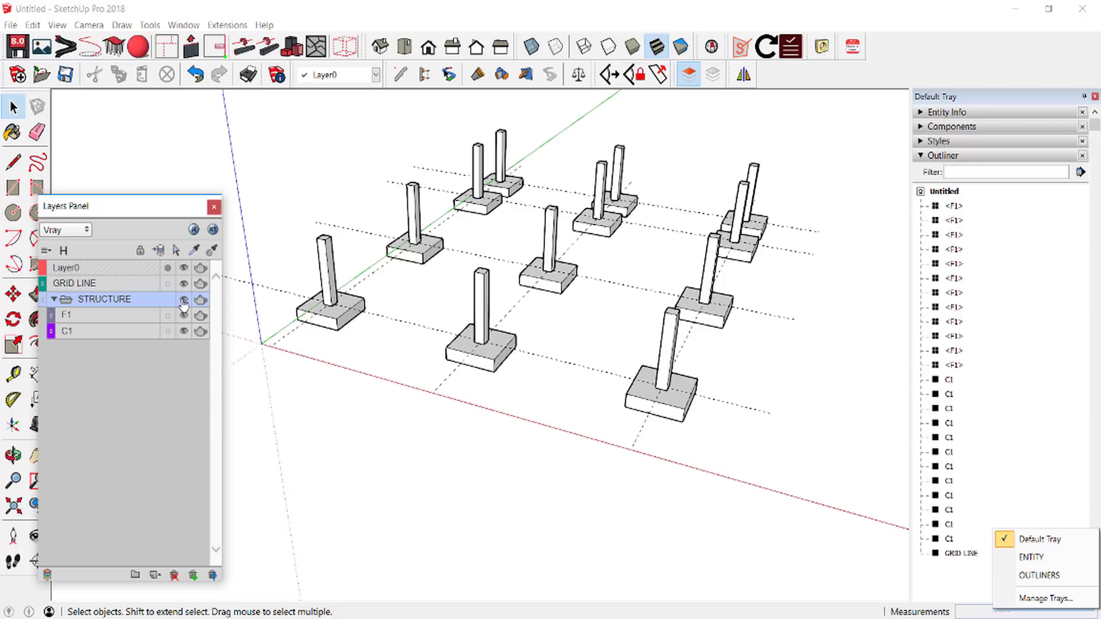
Toggle the STRUCTURE folder off and on, then window-select all the footings
{"action": "left_click", "coordinate": [183, 300]}
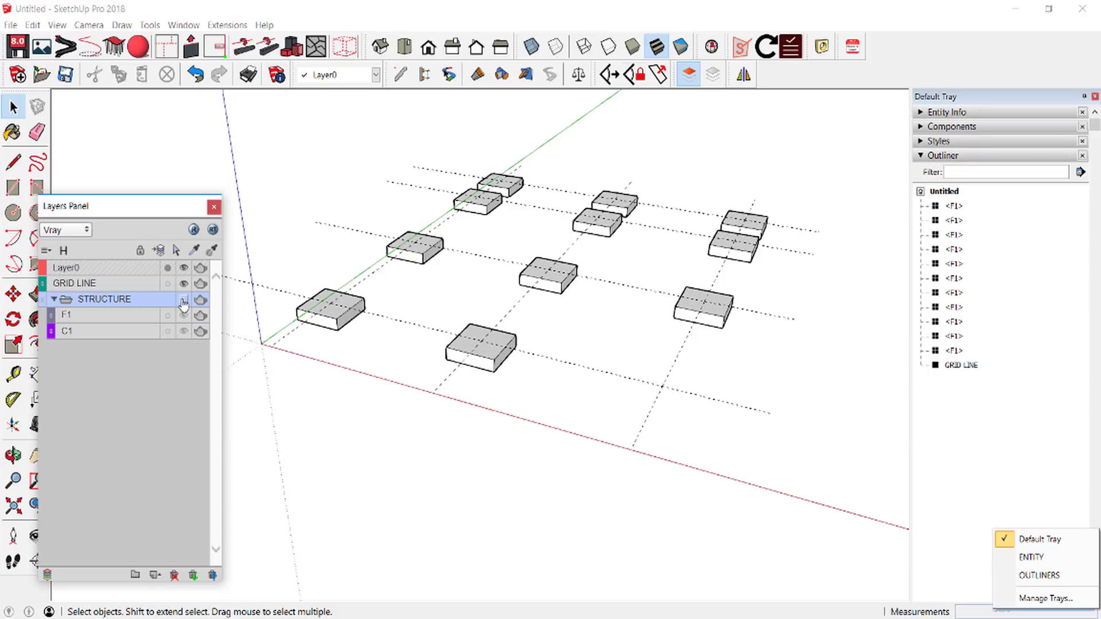
{"action": "left_click", "coordinate": [183, 301]}
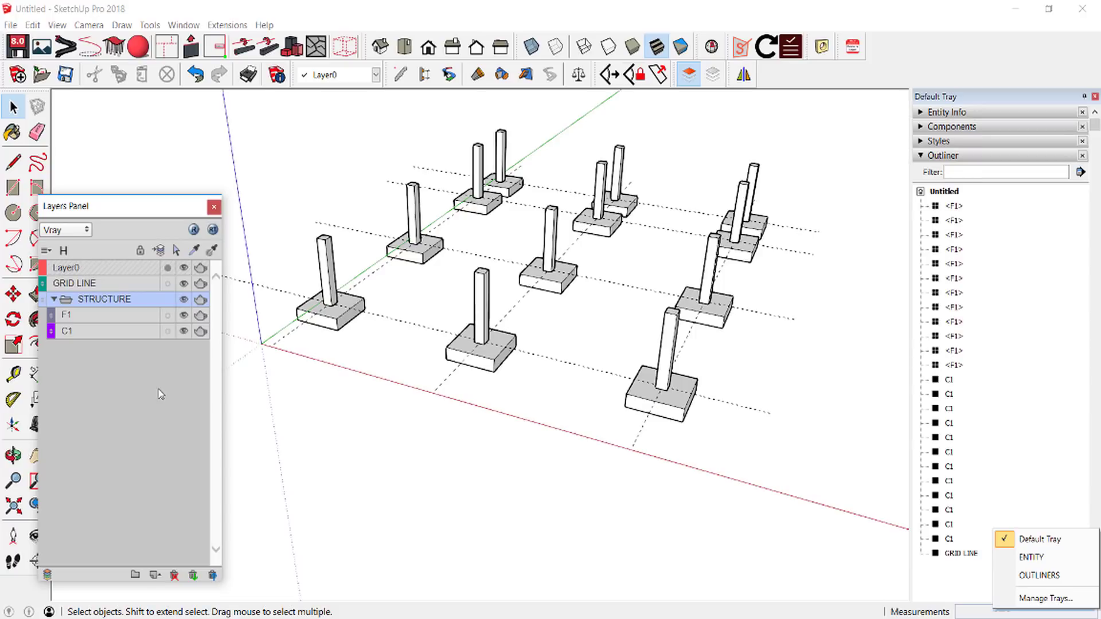
{"action": "left_click", "coordinate": [338, 331]}
{"action": "mouse_move", "coordinate": [338, 331]}
{"action": "middle_mouse_down"}
{"action": "mouse_move", "coordinate": [374, 305]}
{"action": "mouse_move", "coordinate": [467, 315]}
{"action": "middle_mouse_up"}
{"action": "left_click", "coordinate": [418, 261]}
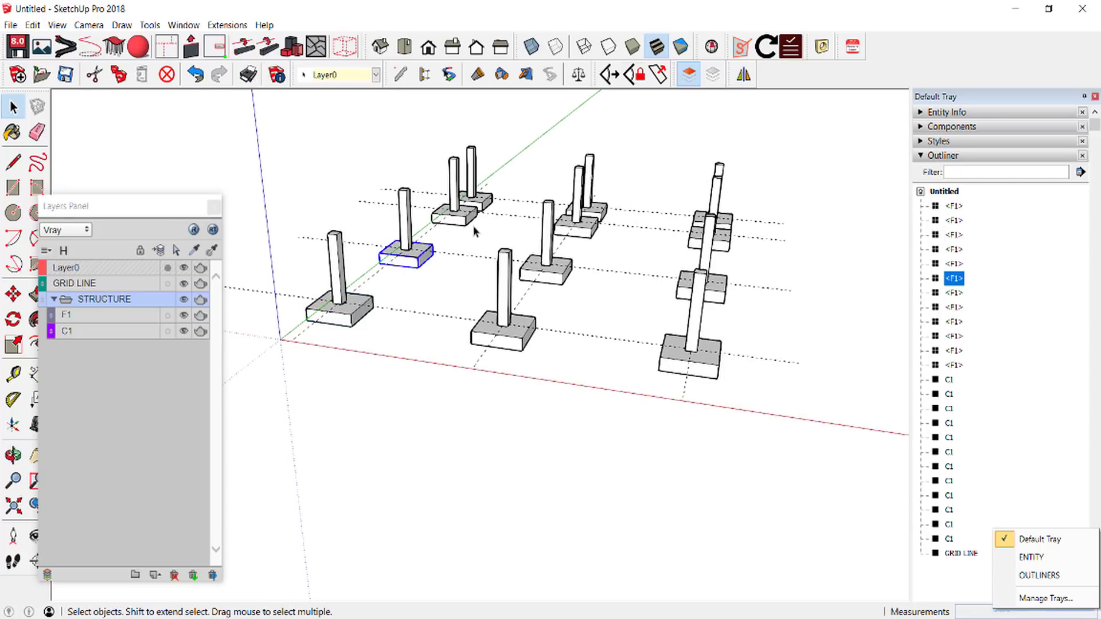
{"action": "mouse_move", "coordinate": [467, 229]}
{"action": "middle_mouse_down"}
{"action": "mouse_move", "coordinate": [535, 170]}
{"action": "mouse_move", "coordinate": [517, 187]}
{"action": "mouse_move", "coordinate": [296, 232]}
{"action": "middle_mouse_up"}
{"action": "left_click_drag", "start_coordinate": [297, 232], "coordinate": [768, 338]}
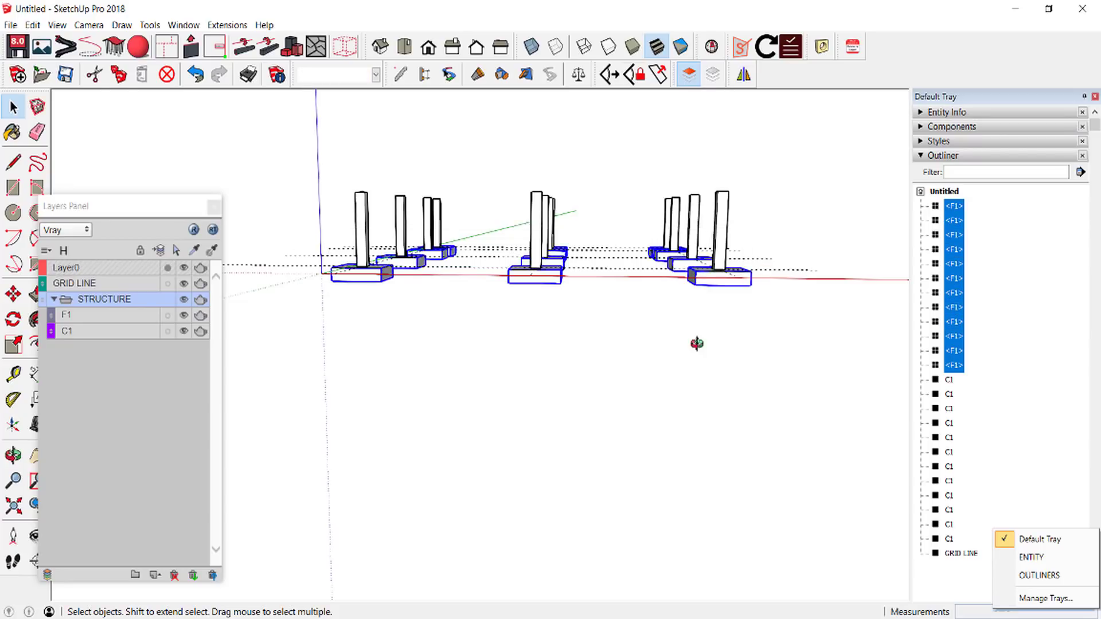
{"action": "middle_click_drag", "start_coordinate": [696, 344], "coordinate": [160, 343]}
Move the selected footings onto layer F1 and test the STRUCTURE, F1 and C1 toggles
{"action": "left_click", "coordinate": [66, 315]}
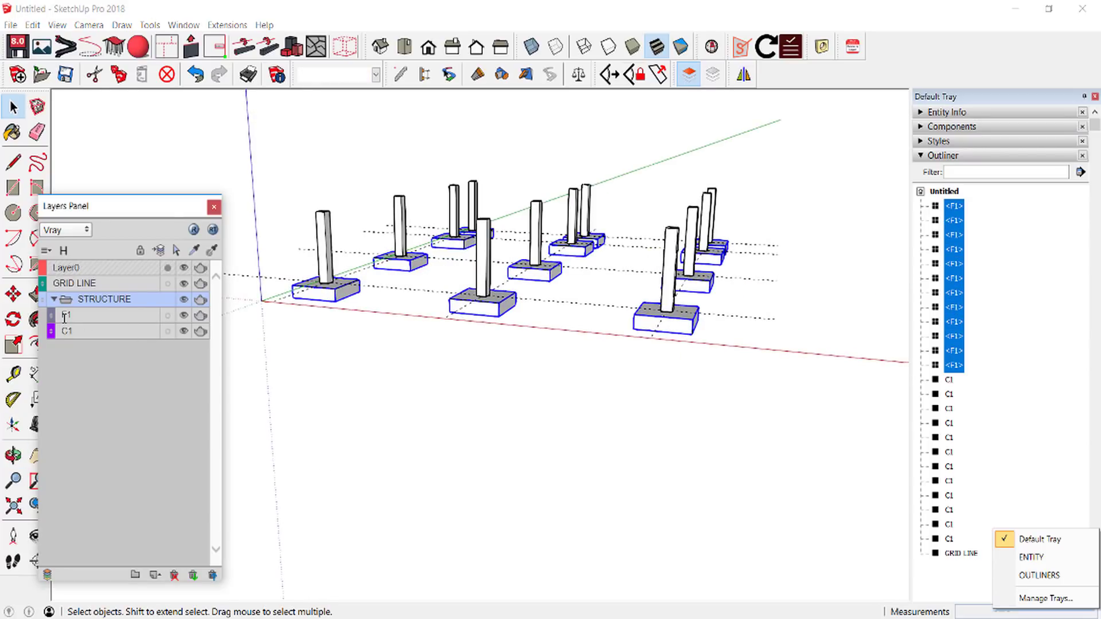
{"action": "left_click", "coordinate": [162, 254]}
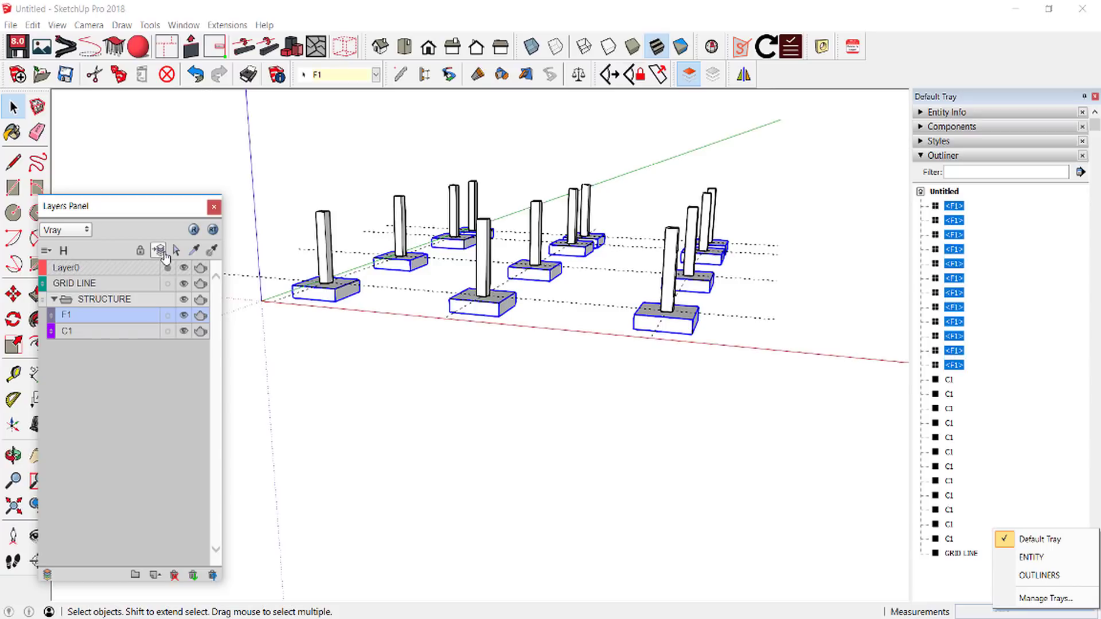
{"action": "left_click", "coordinate": [184, 300]}
{"action": "left_click", "coordinate": [183, 300]}
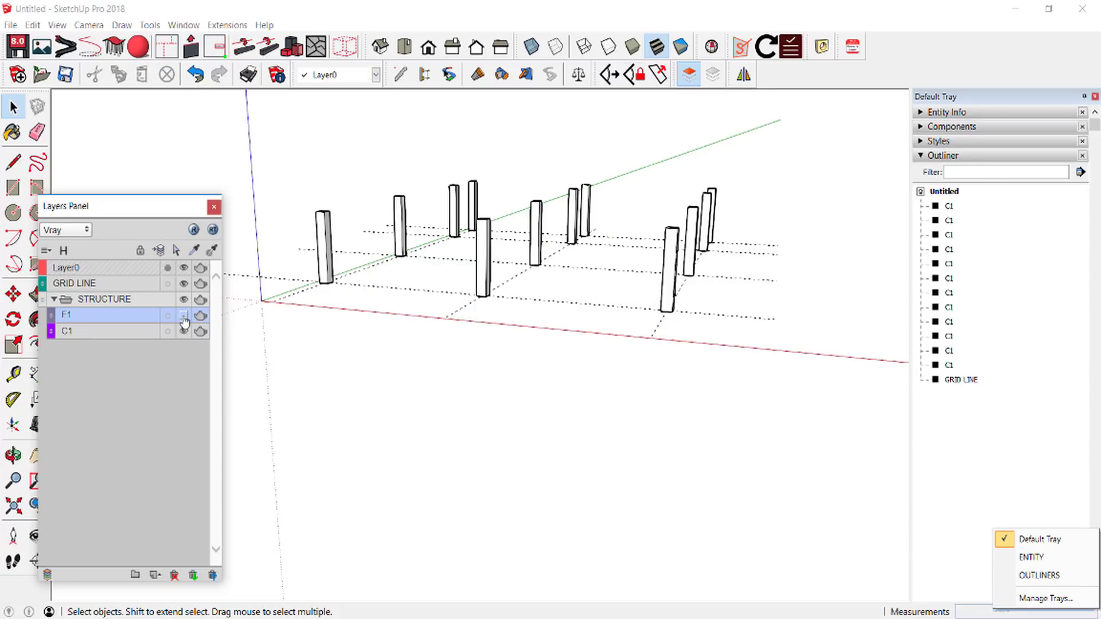
{"action": "left_click", "coordinate": [183, 315]}
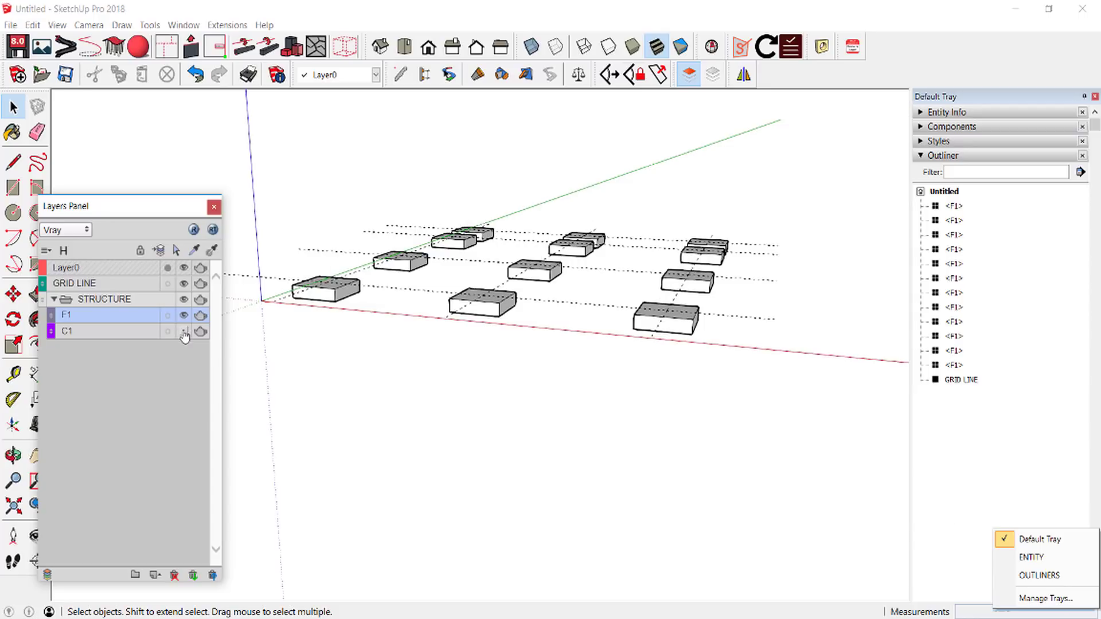
{"action": "left_click", "coordinate": [183, 332]}
{"action": "mouse_move", "coordinate": [502, 433]}
{"action": "middle_mouse_down"}
{"action": "mouse_move", "coordinate": [450, 389]}
{"action": "mouse_move", "coordinate": [534, 270]}
{"action": "middle_mouse_up"}
{"action": "scroll", "coordinate": [433, 398], "scroll_direction": "up", "scroll_amount": 2}
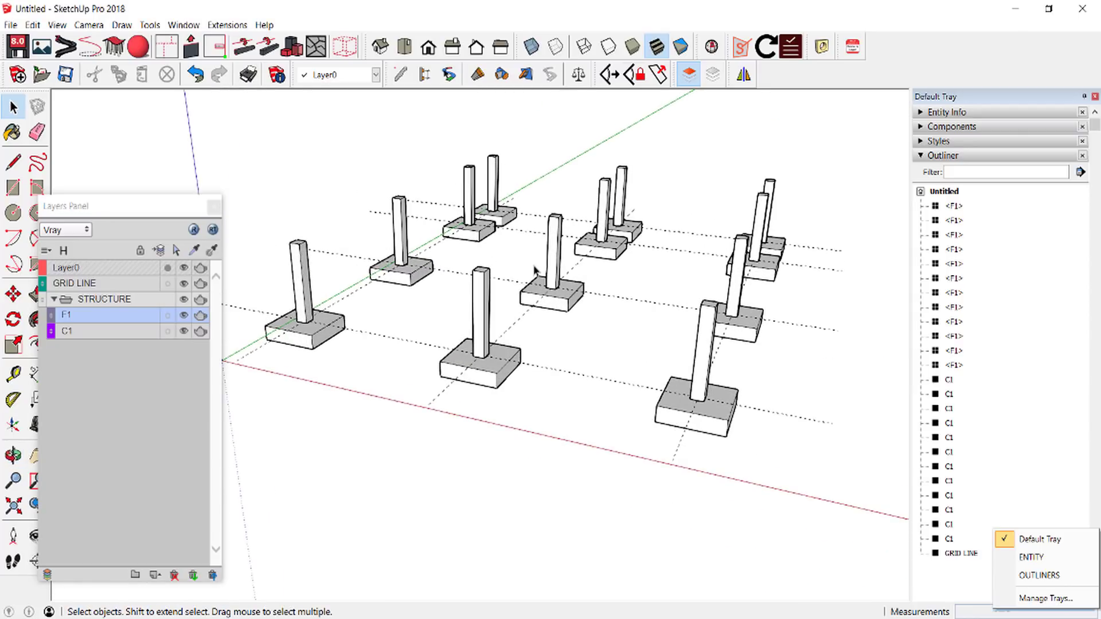